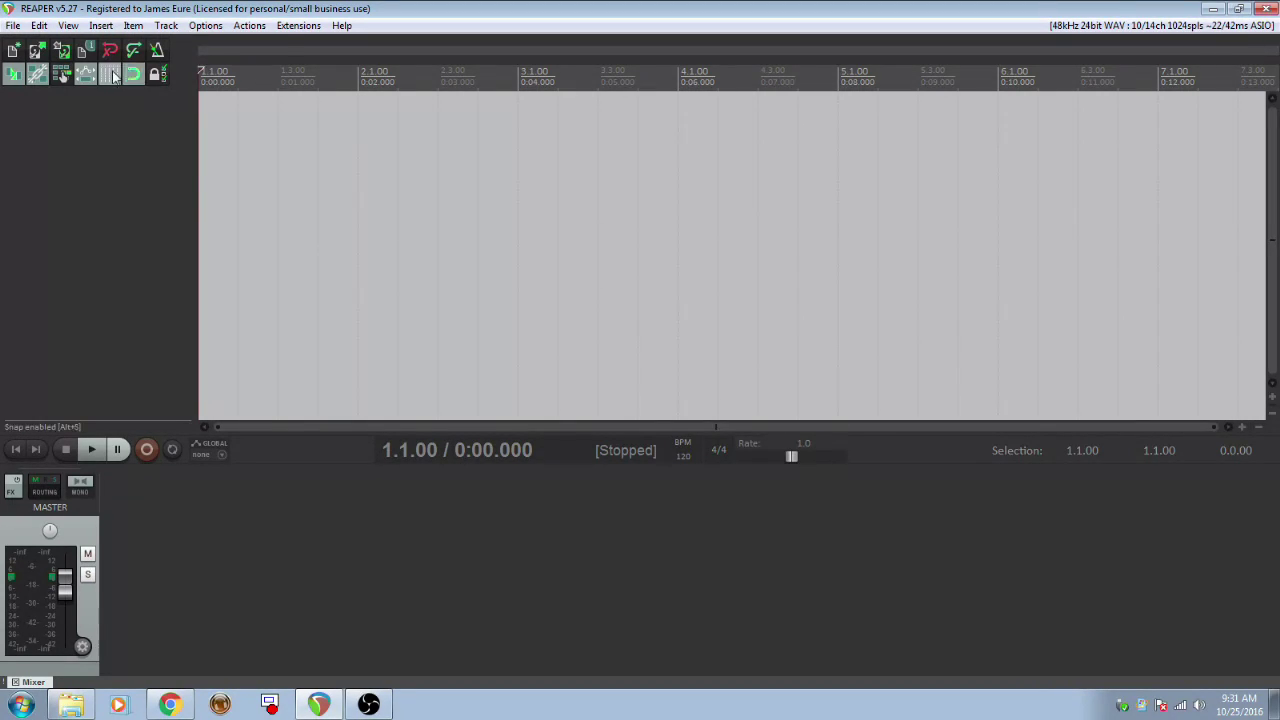
- Open a new project tab and an empty Monitoring FX chain, dismissing the Add FX list
{"action": "left_click", "coordinate": [13, 25]}
{"action": "left_click", "coordinate": [55, 172]}
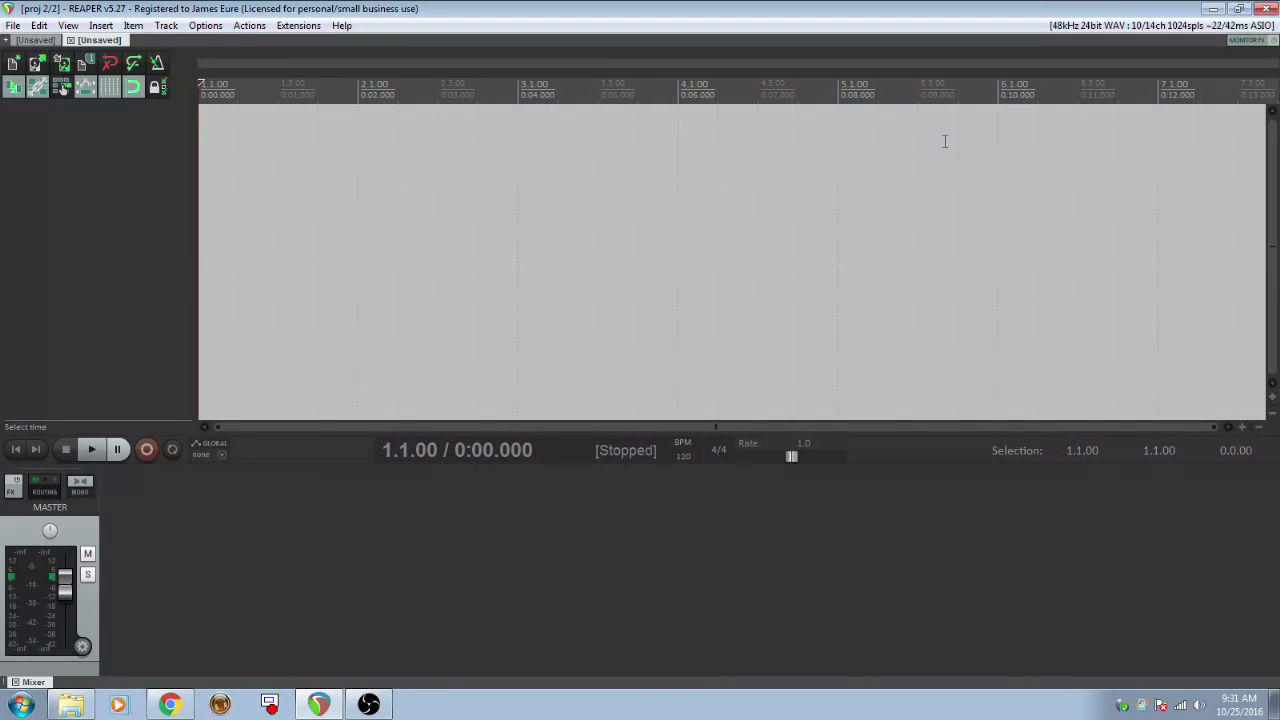
{"action": "left_click", "coordinate": [1246, 42]}
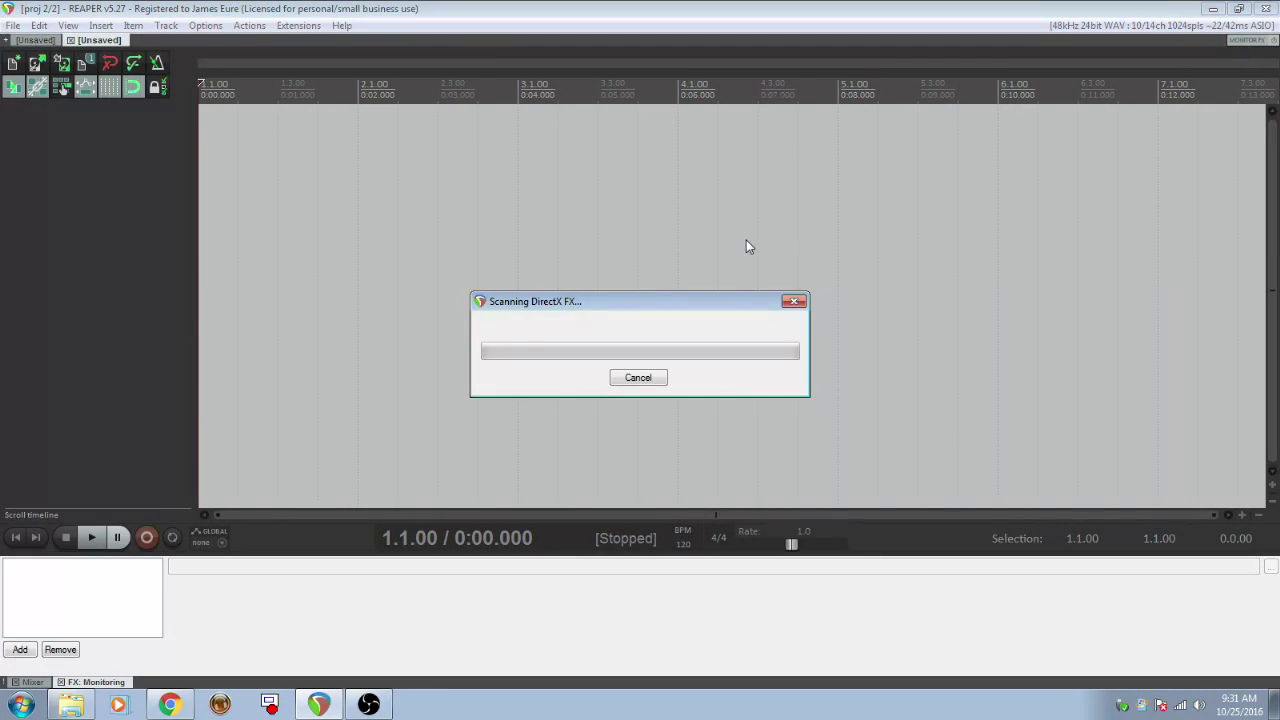
{"action": "left_click", "coordinate": [441, 299]}
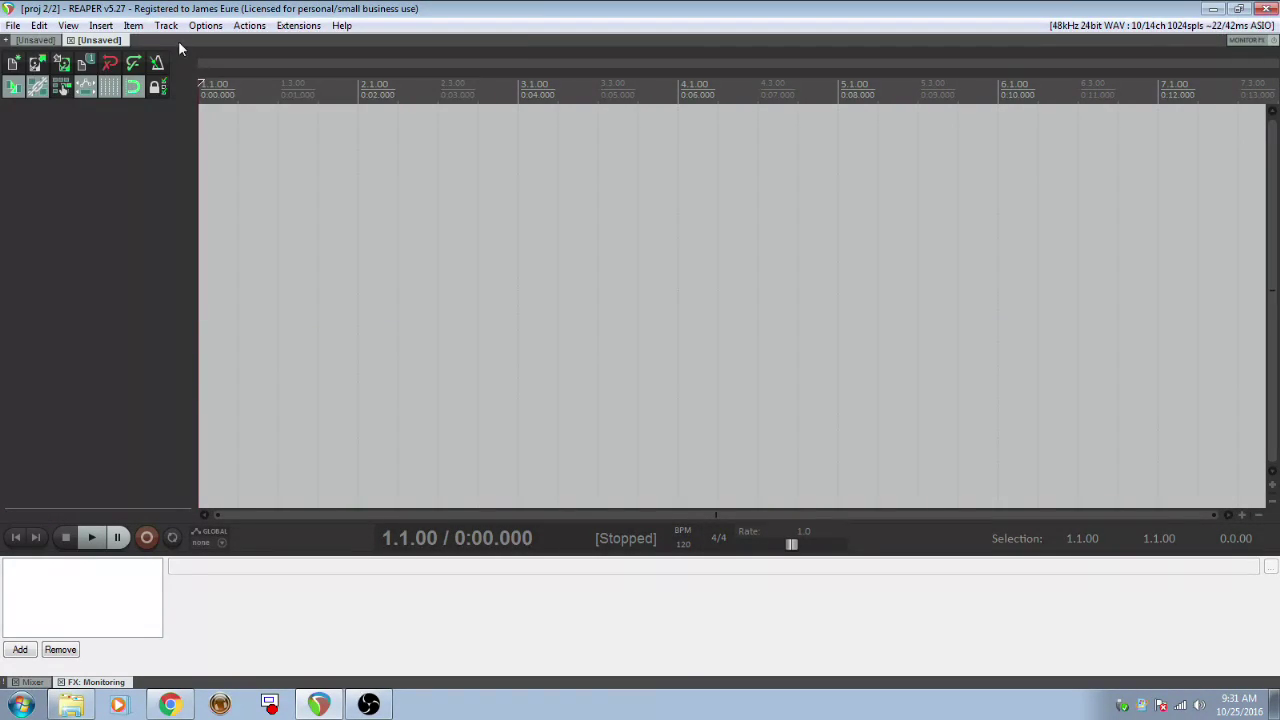
- Turn on Always show project tabs and close the second unsaved project tab
{"action": "right_click", "coordinate": [148, 39]}
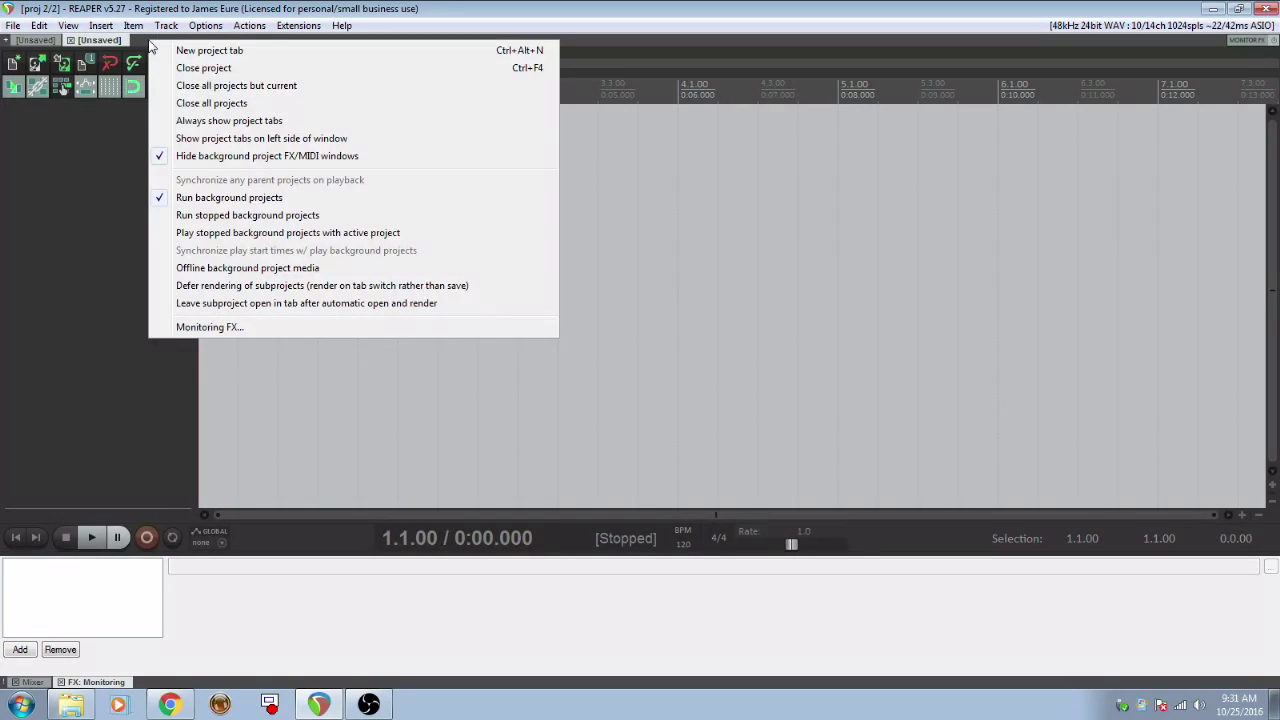
{"action": "left_click", "coordinate": [227, 124]}
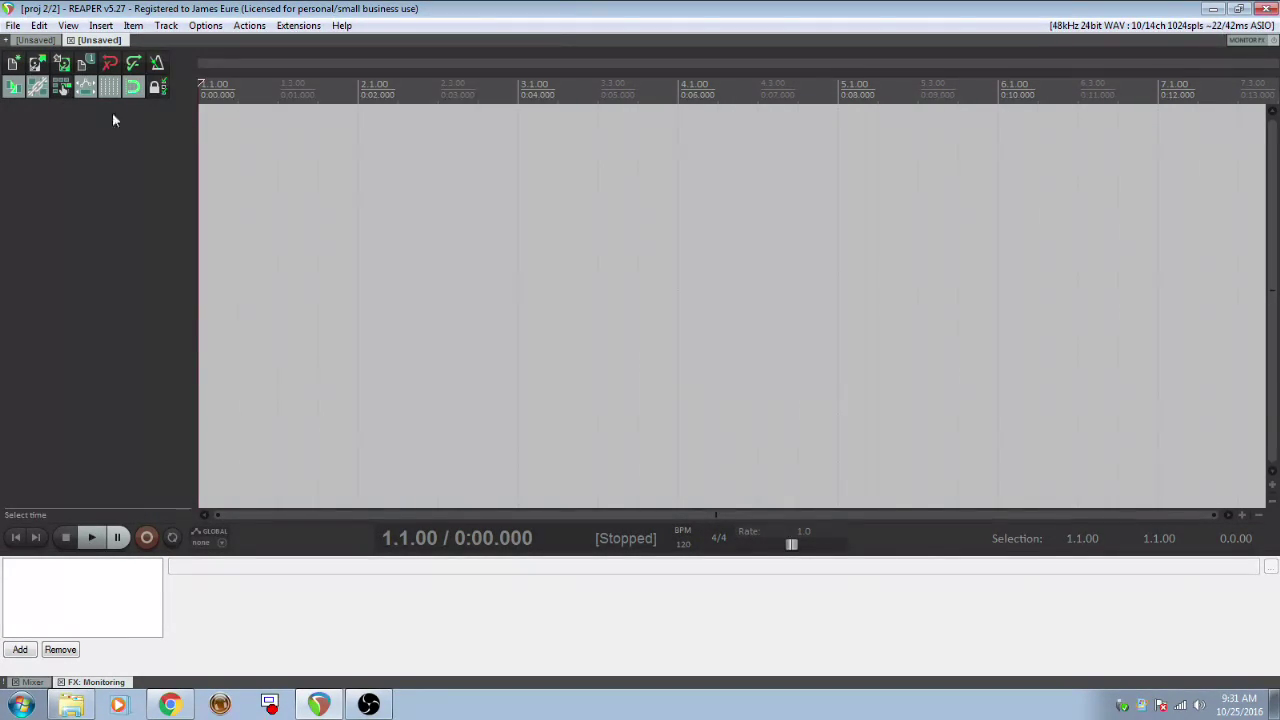
{"action": "left_click", "coordinate": [70, 40]}
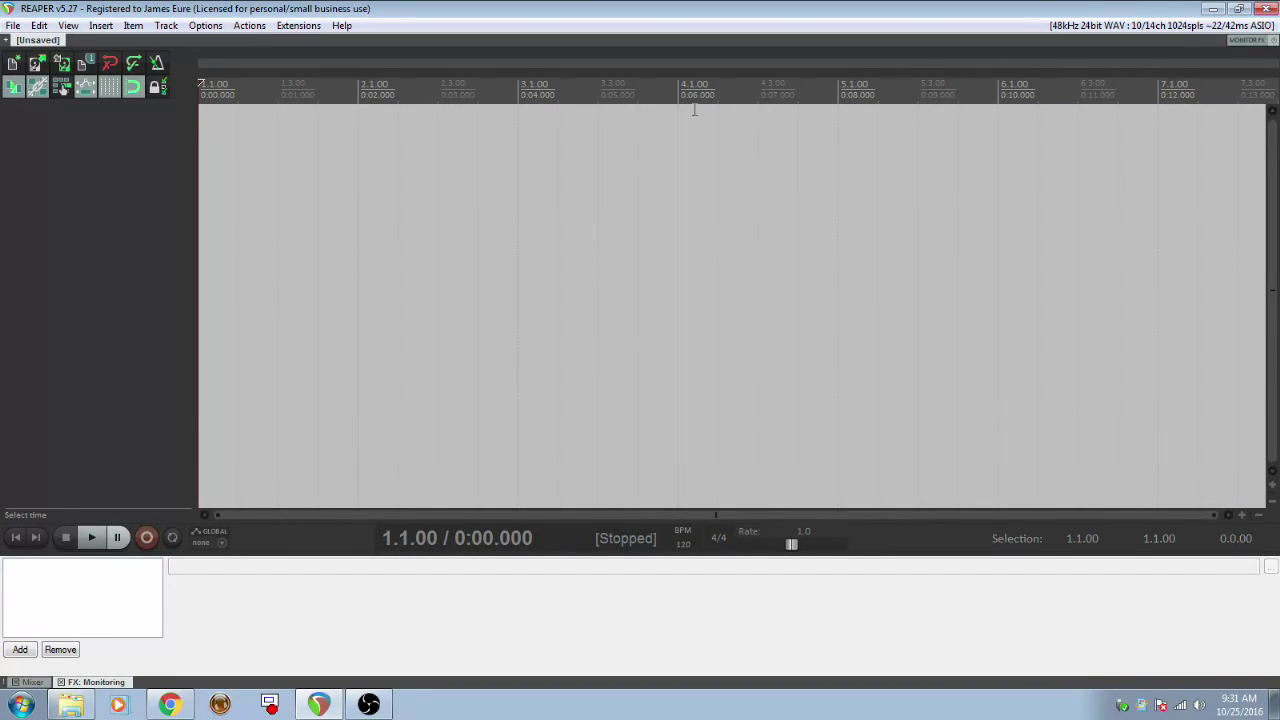
- In Chrome, download the jHE-jS repository as a ZIP from Clone or download
{"action": "left_click", "coordinate": [172, 705]}
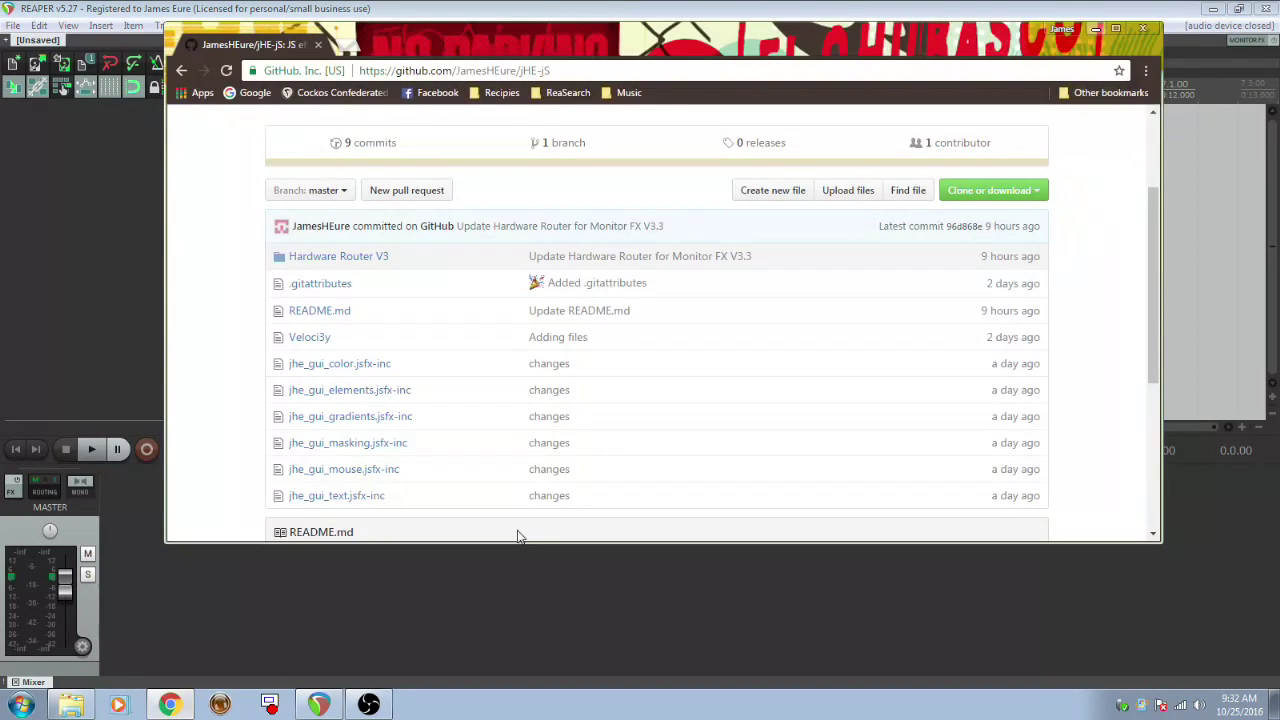
{"action": "scroll", "coordinate": [591, 451], "scroll_direction": "up", "scroll_amount": 2}
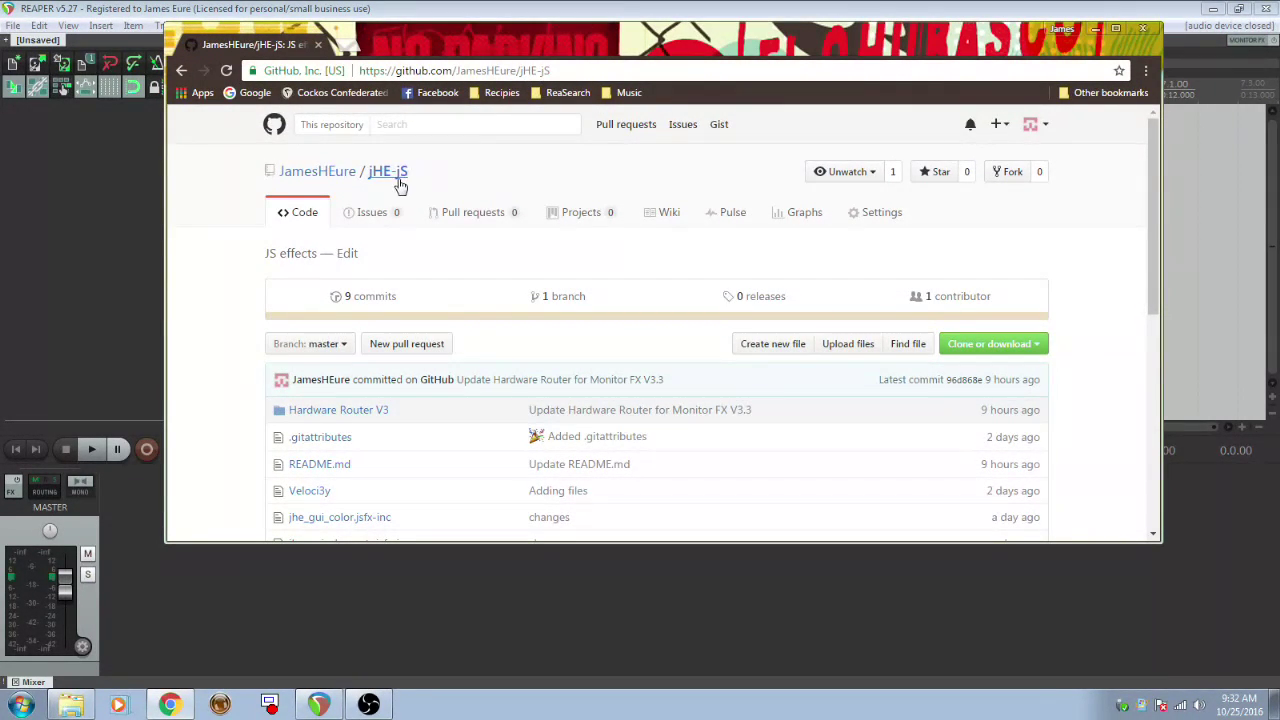
{"action": "left_click", "coordinate": [1025, 347]}
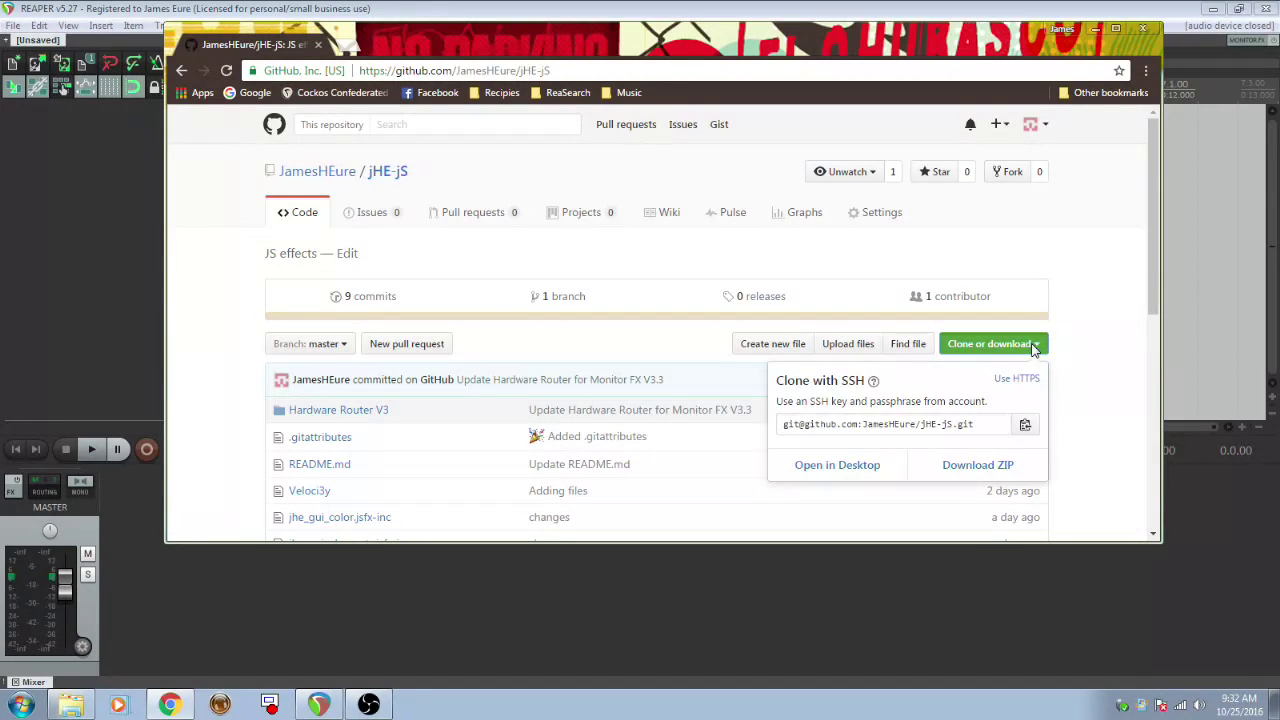
{"action": "left_click", "coordinate": [1004, 470]}
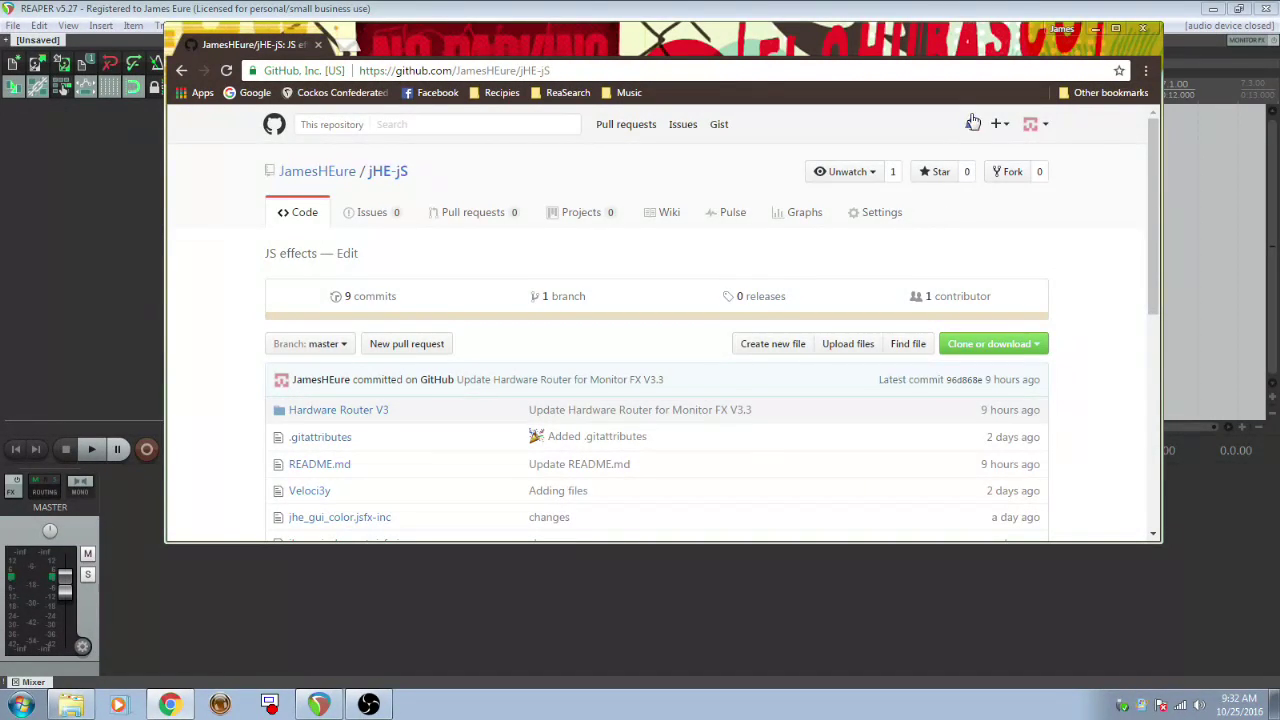
- Minimize the browser and open REAPER's resource folder, selecting the Effects folder
{"action": "left_click", "coordinate": [1094, 34]}
{"action": "left_click", "coordinate": [205, 25]}
{"action": "left_click", "coordinate": [260, 545]}
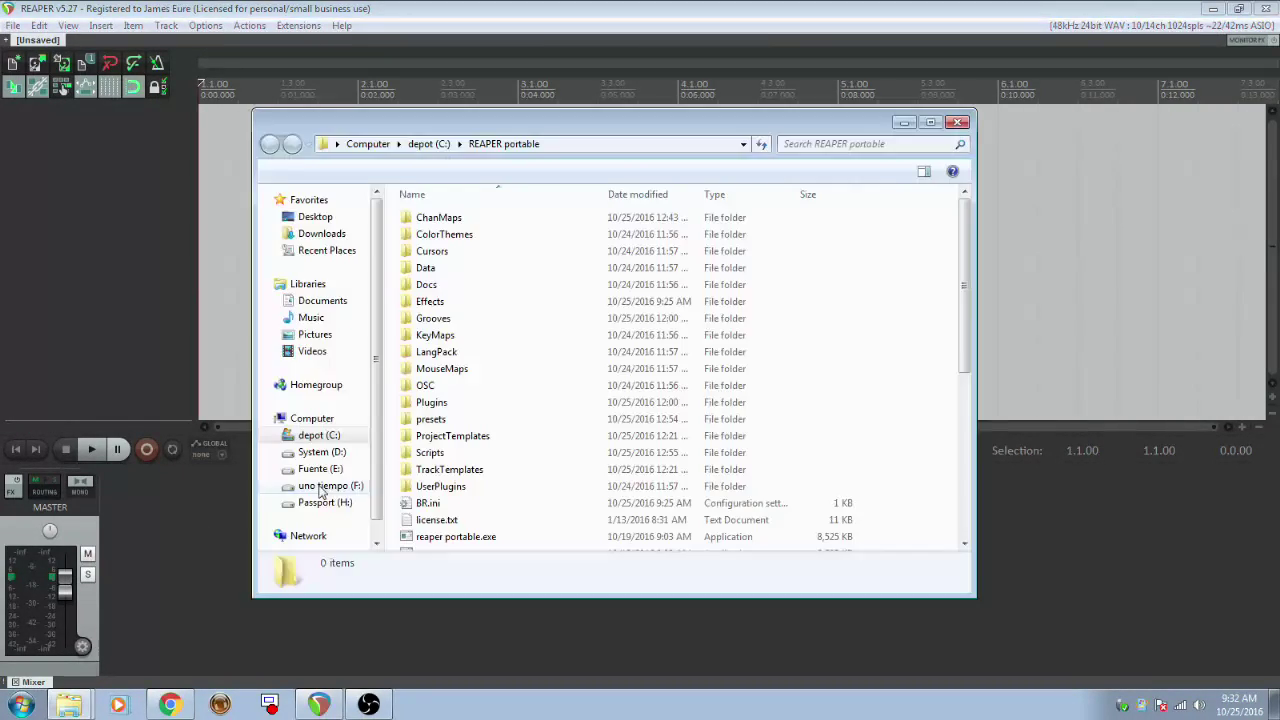
{"action": "left_click_drag", "start_coordinate": [594, 124], "coordinate": [655, 116]}
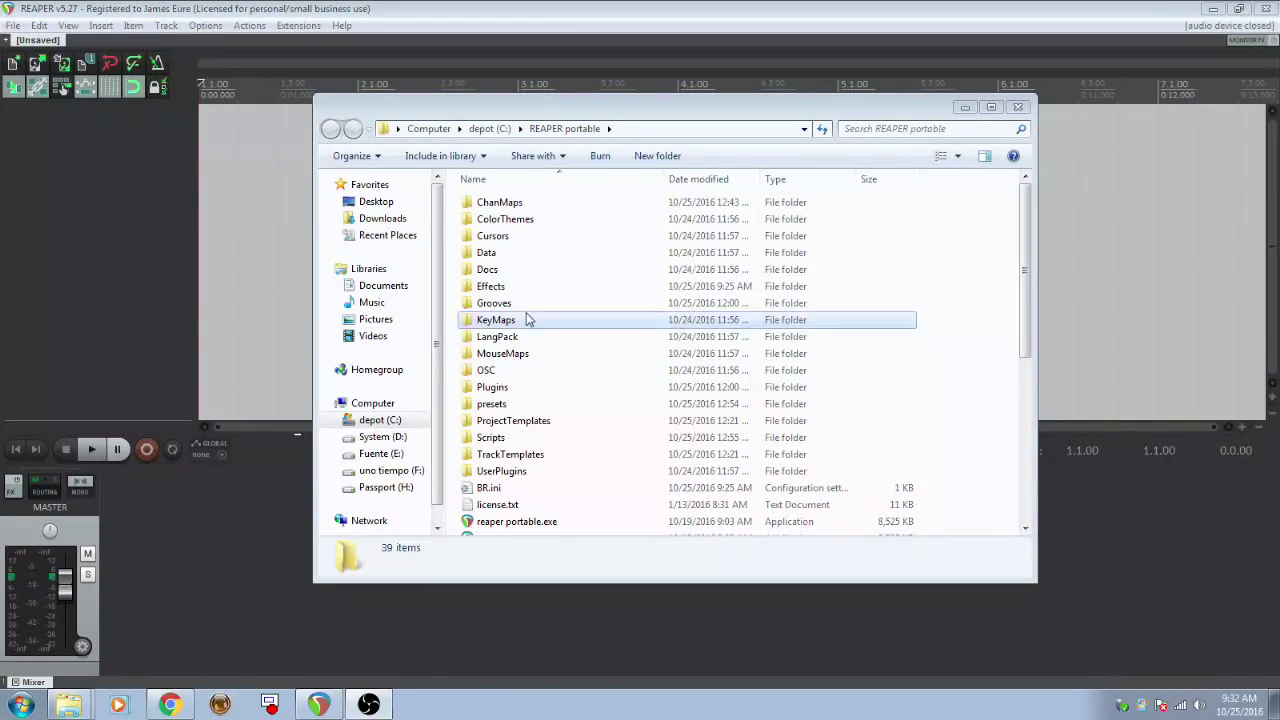
{"action": "left_click", "coordinate": [541, 307]}
{"action": "left_click", "coordinate": [497, 287]}
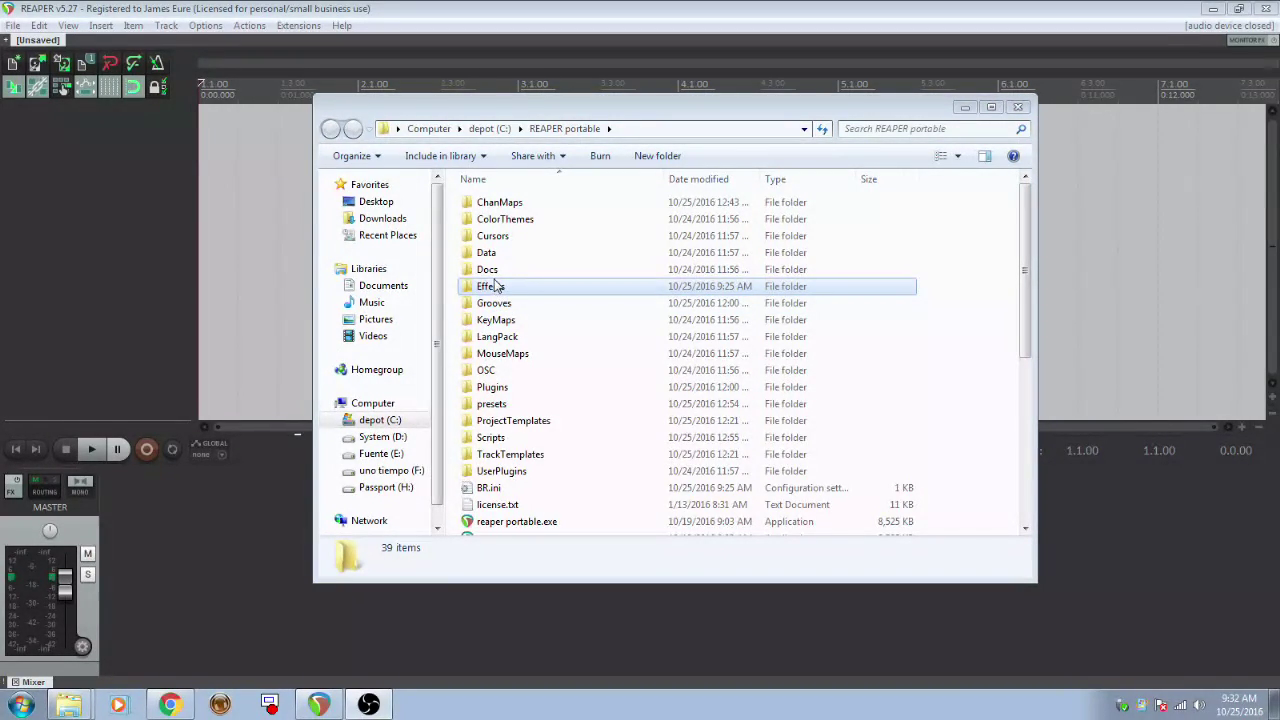
- Put jHE-jS-master.zip into Effects, keep the existing copy, check it there, and close Explorer
{"action": "left_click_drag", "start_coordinate": [477, 290], "coordinate": [477, 291]}
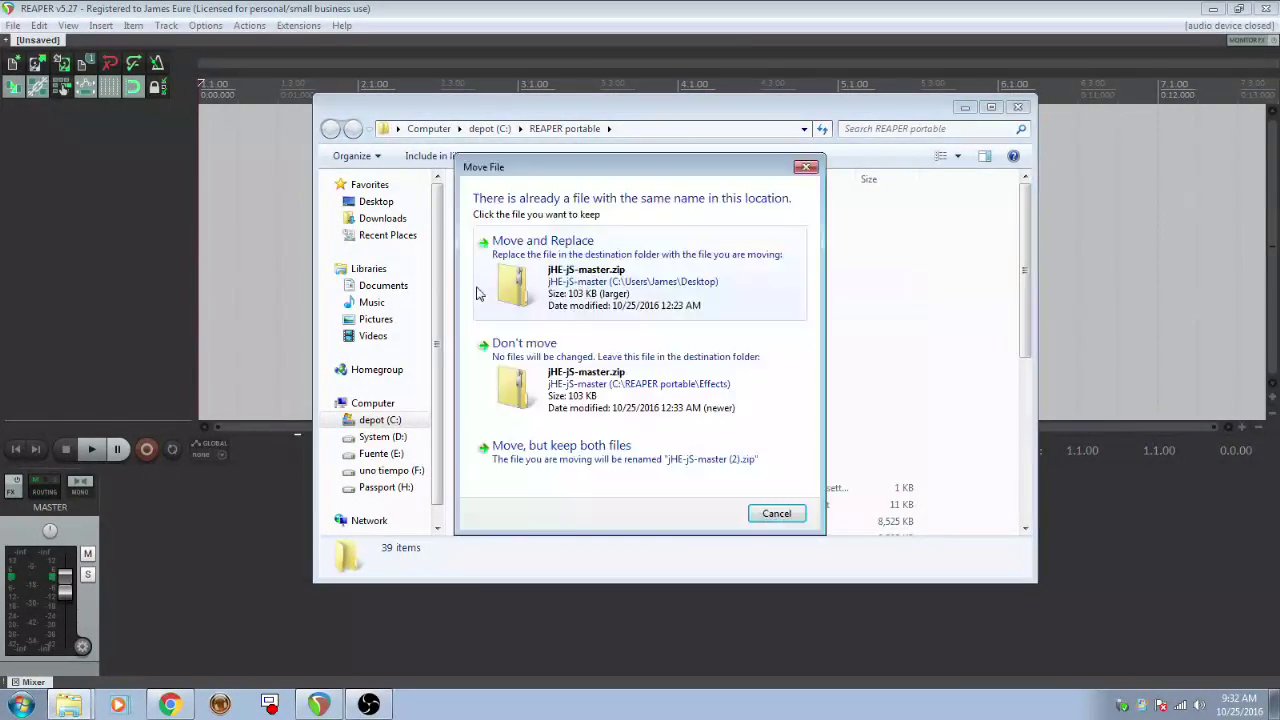
{"action": "left_click", "coordinate": [576, 362]}
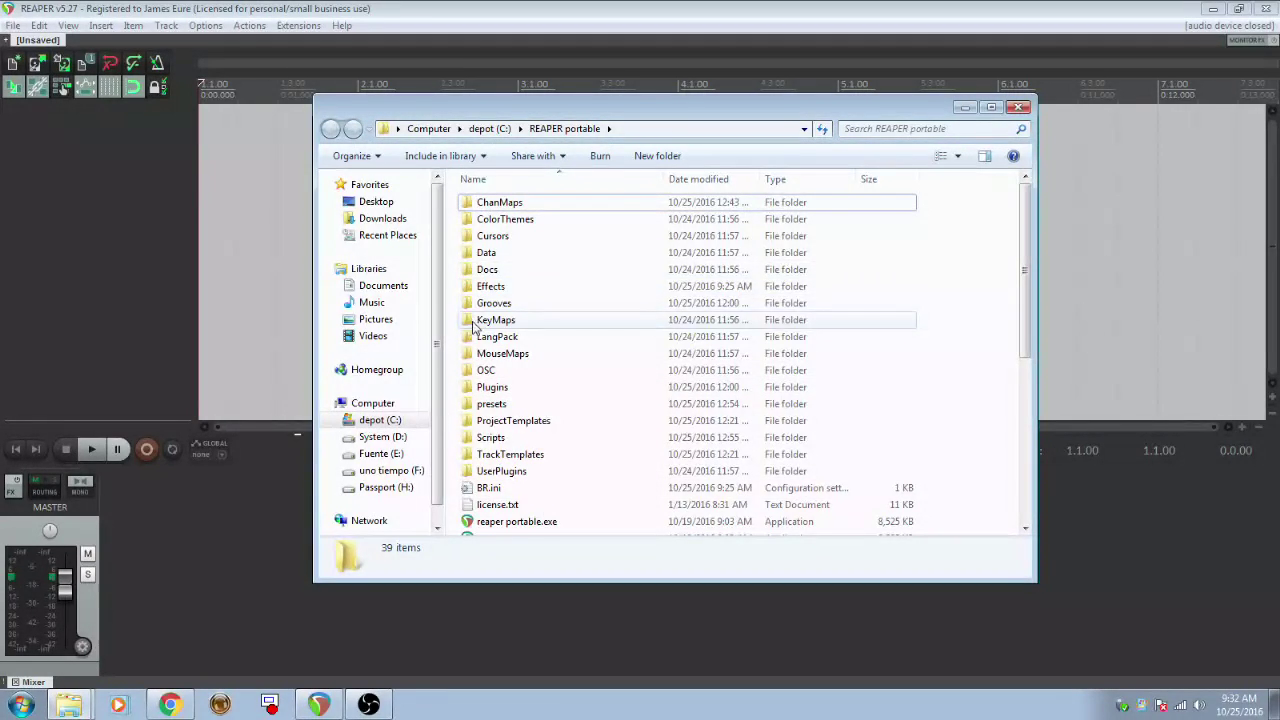
{"action": "double_click", "coordinate": [485, 286]}
{"action": "scroll", "coordinate": [580, 395], "scroll_direction": "down", "scroll_amount": 2}
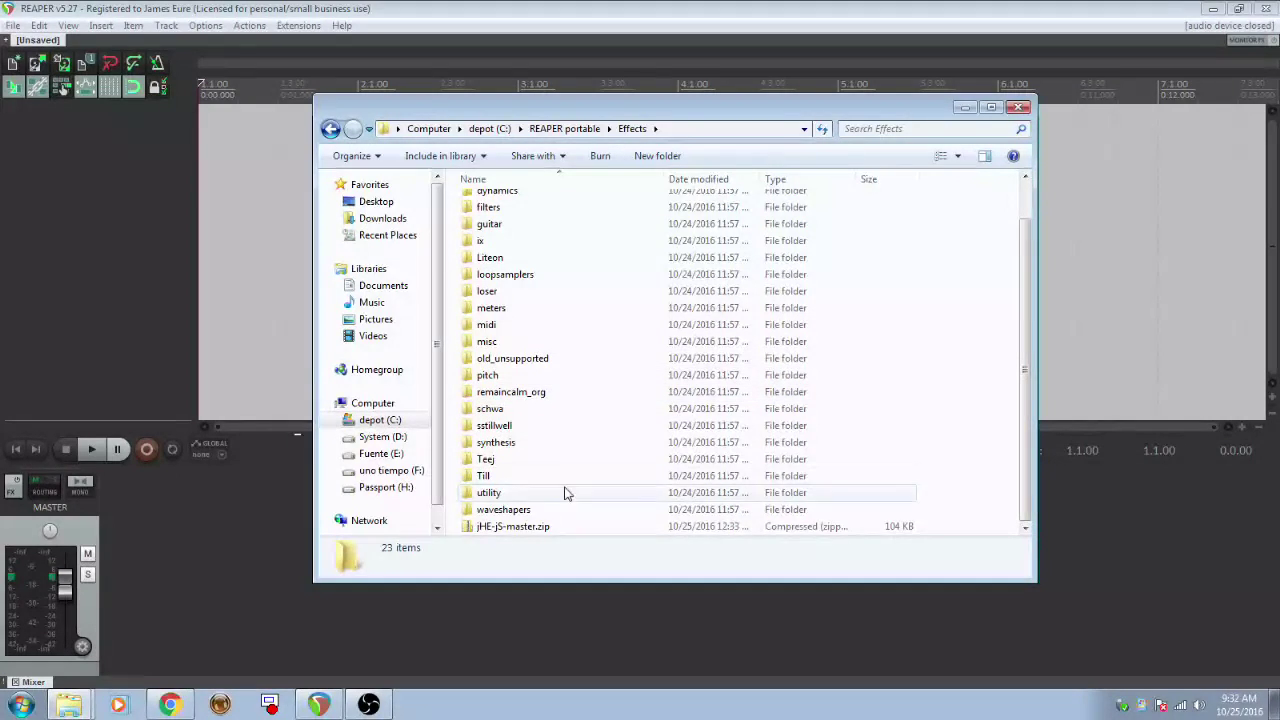
{"action": "left_click", "coordinate": [530, 530]}
{"action": "right_click", "coordinate": [530, 530]}
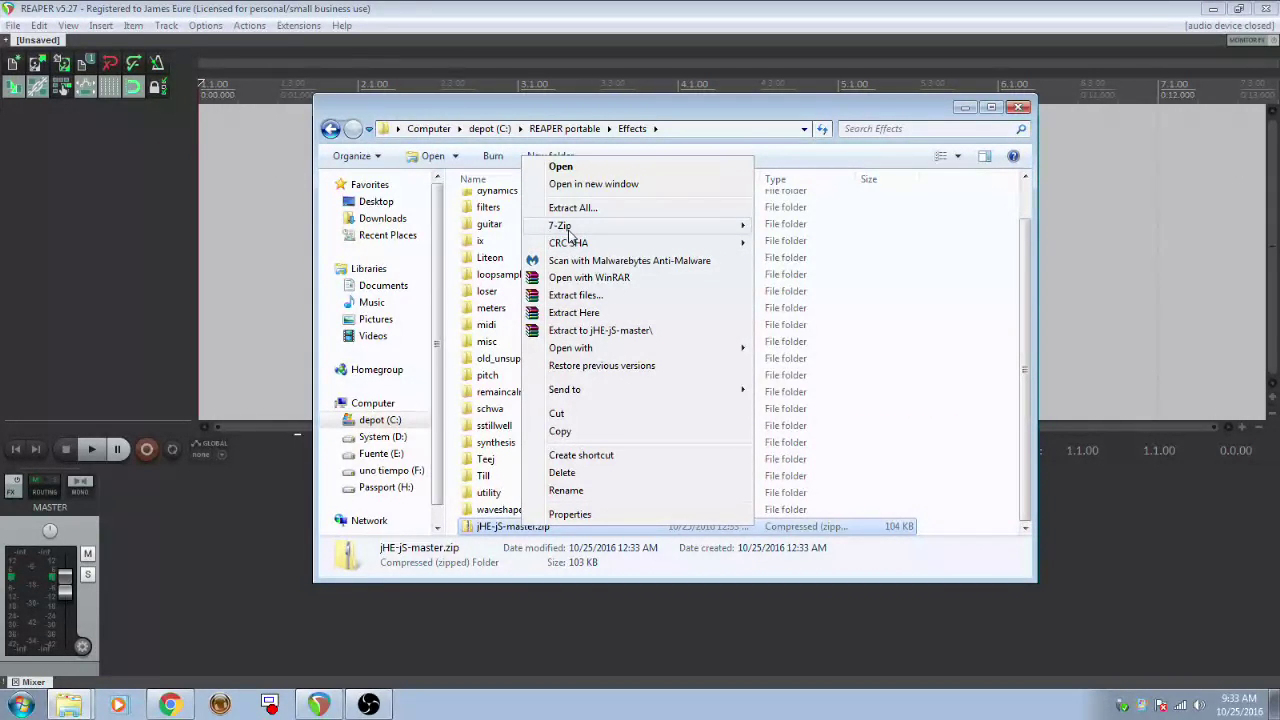
{"action": "mouse_move", "coordinate": [562, 226]}
{"action": "left_click", "coordinate": [1022, 108]}
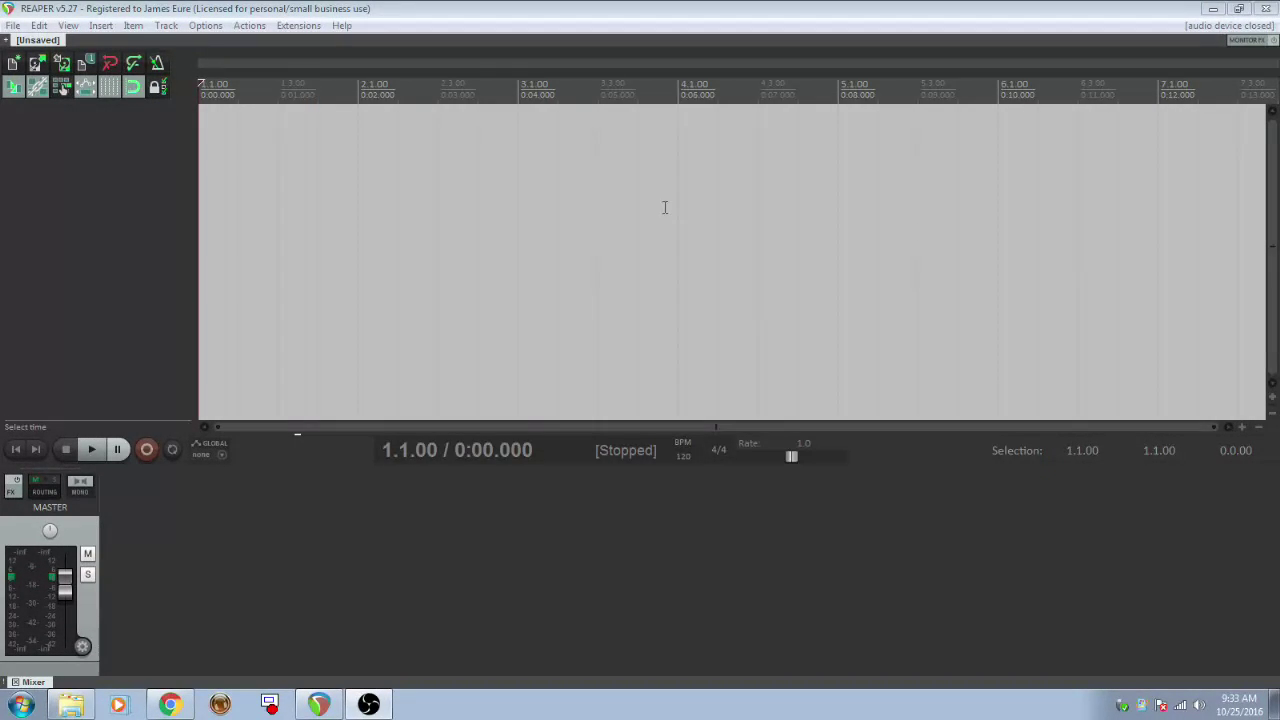
- Add the JS Hardware Router to the monitoring chain via a 'hardware' filter, then float its chain window
{"action": "left_click", "coordinate": [1254, 41]}
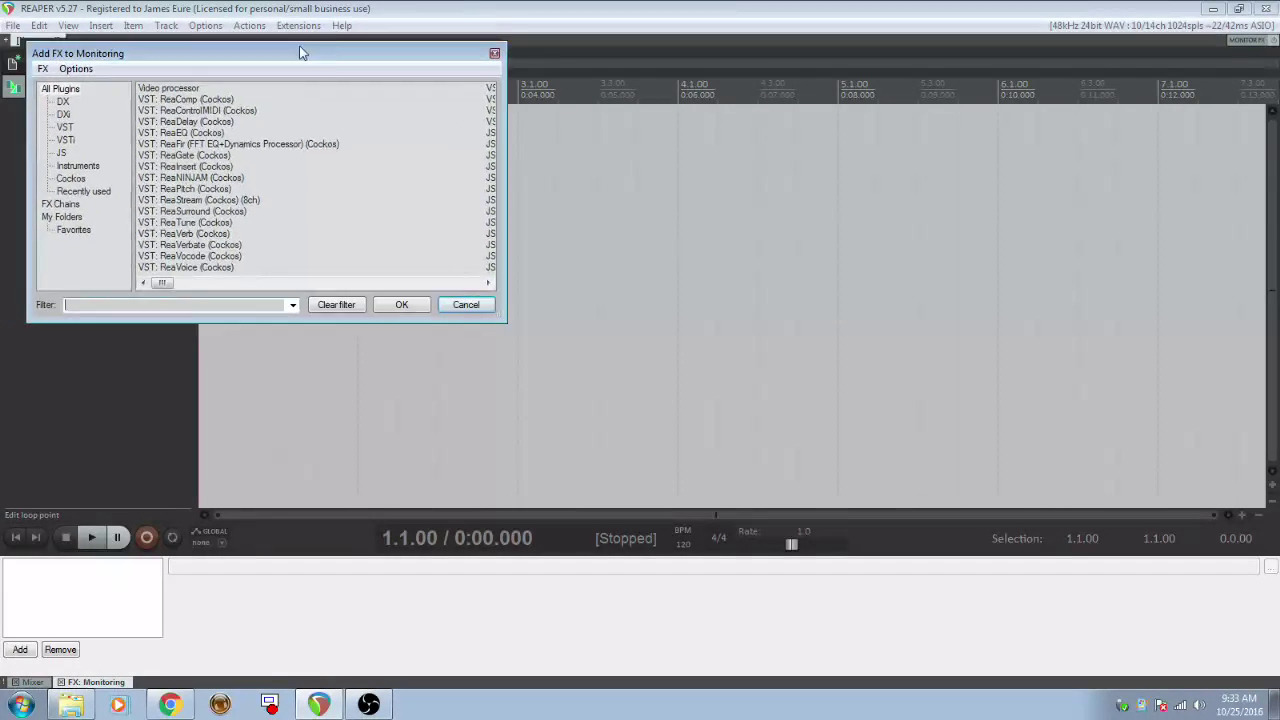
{"action": "left_click", "coordinate": [348, 194]}
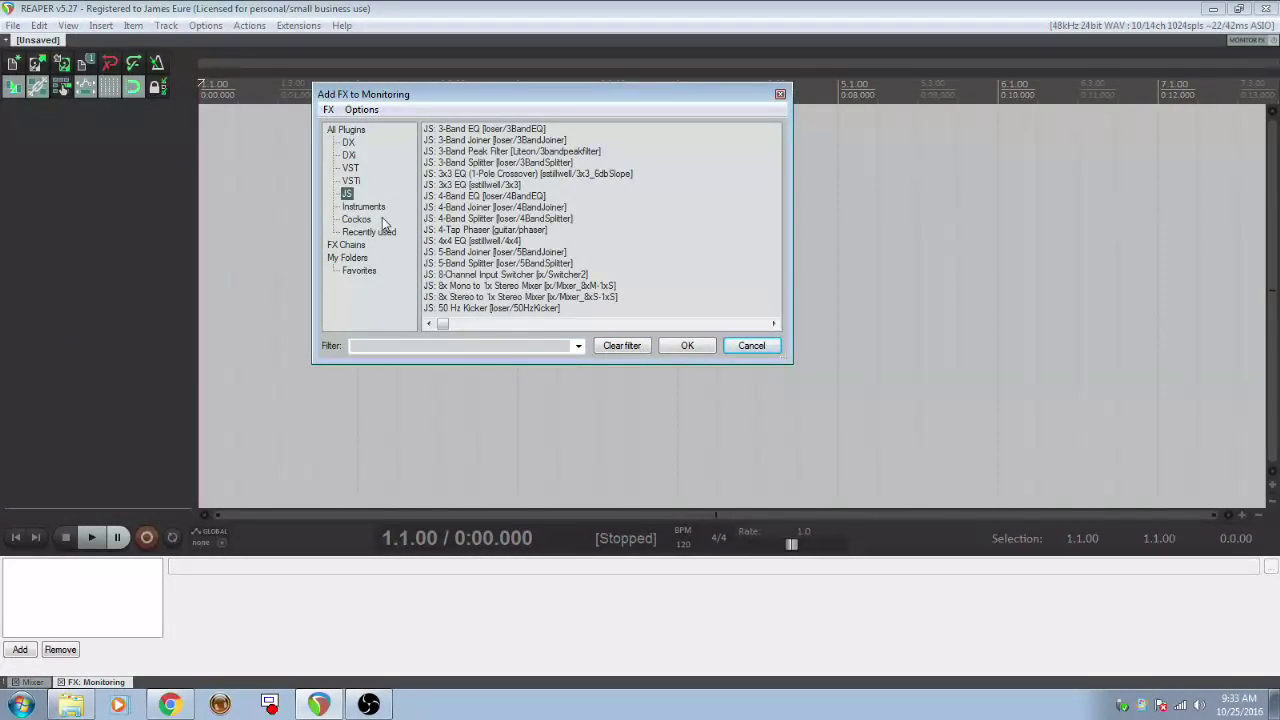
{"action": "left_click", "coordinate": [500, 346]}
{"action": "type", "text": "na"}
{"action": "type", "text": "rdware"}
{"action": "left_click", "coordinate": [906, 347]}
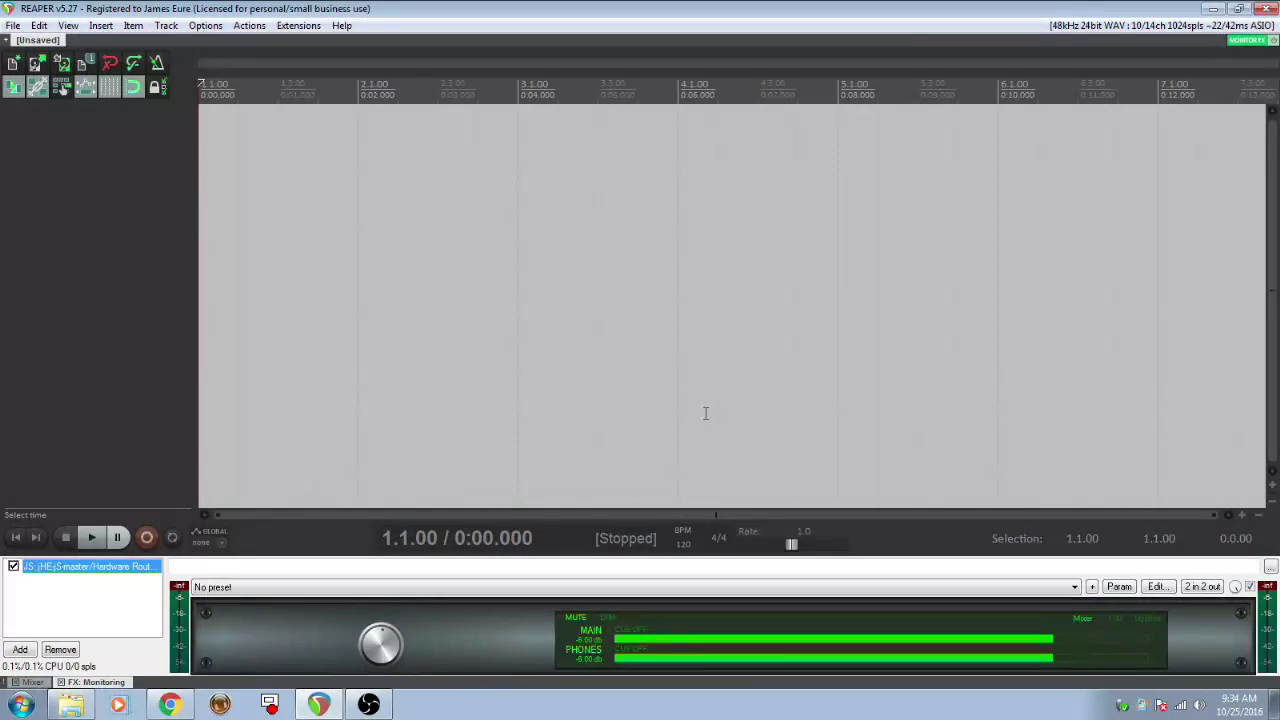
{"action": "right_click", "coordinate": [103, 685]}
{"action": "left_click", "coordinate": [166, 650]}
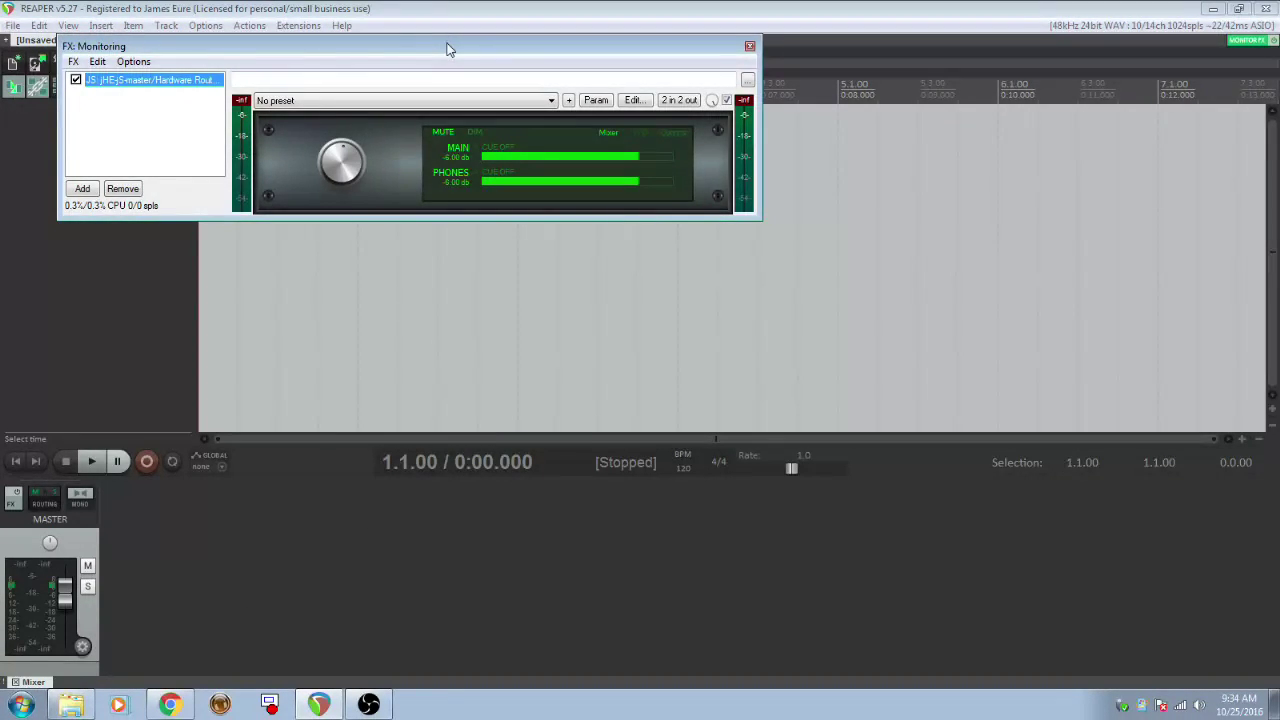
- Open Rain Song.RPP with Ctrl+O and start playback
{"action": "key", "text": "ctrl+o"}
{"action": "key", "text": "Return"}
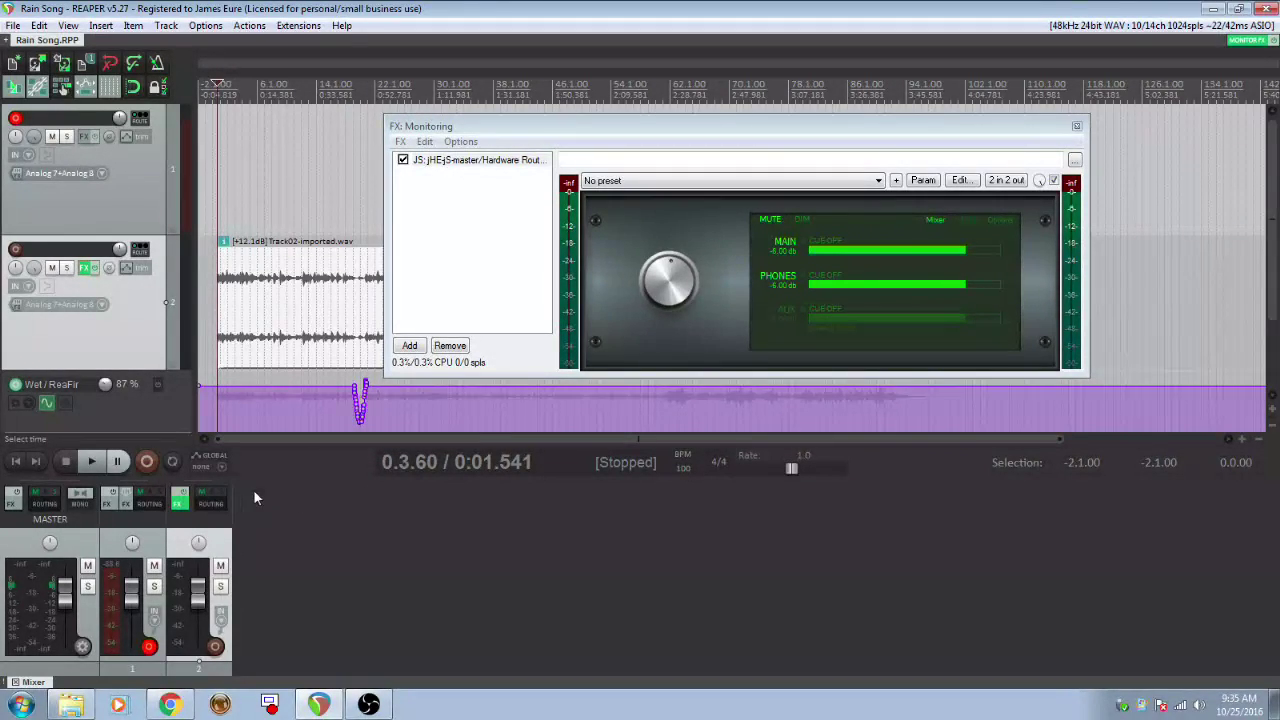
{"action": "key", "text": "space"}
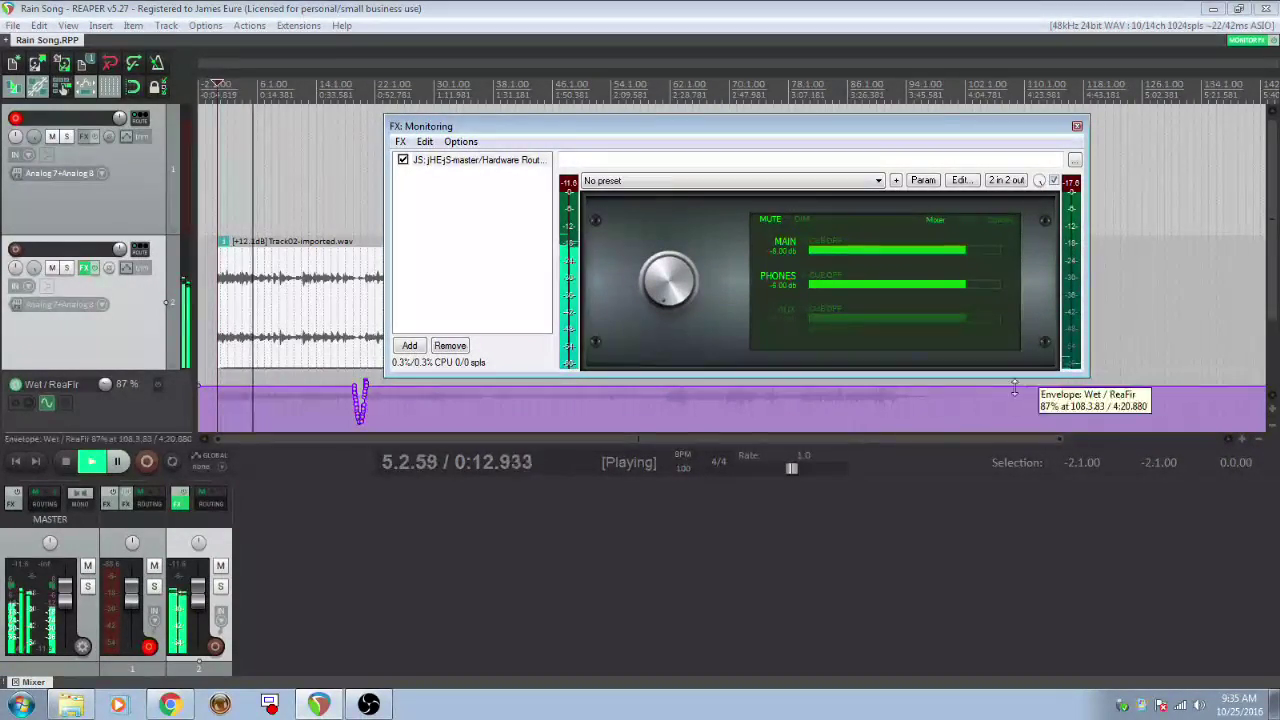
- Add Cockos ReaSurround to the monitoring chain after the Hardware Router
{"action": "left_click", "coordinate": [409, 345]}
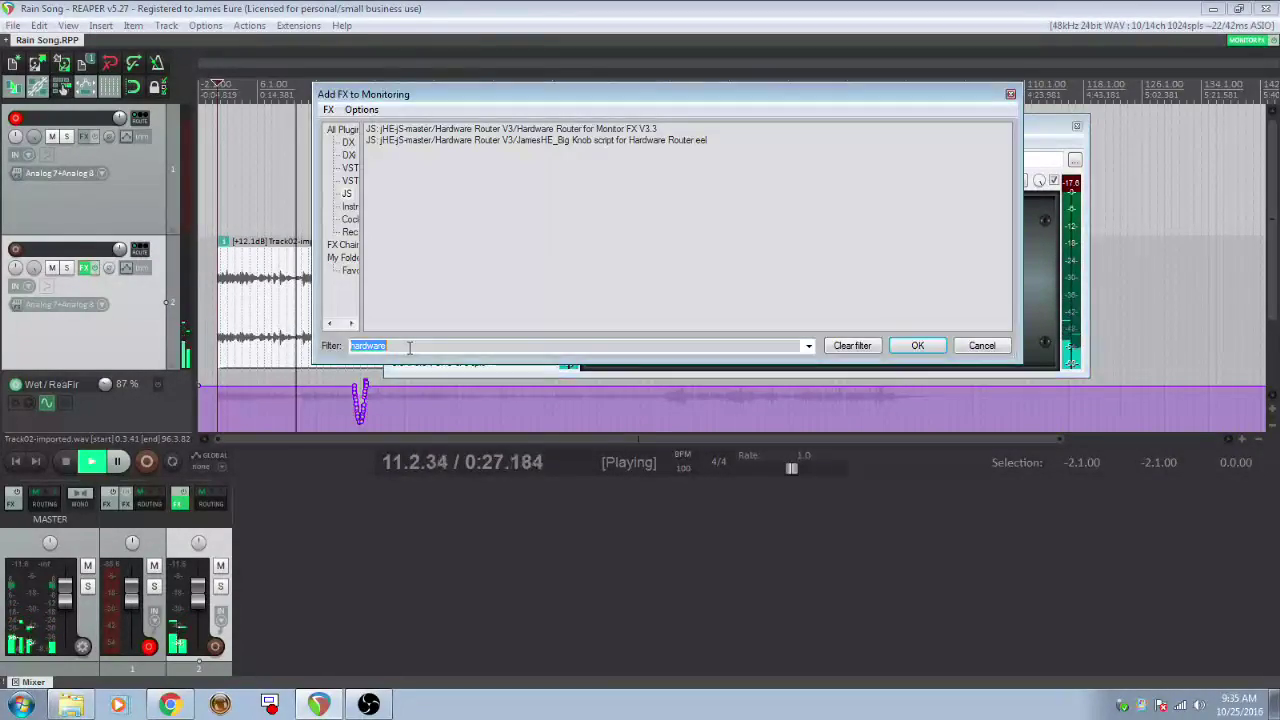
{"action": "left_click", "coordinate": [350, 219]}
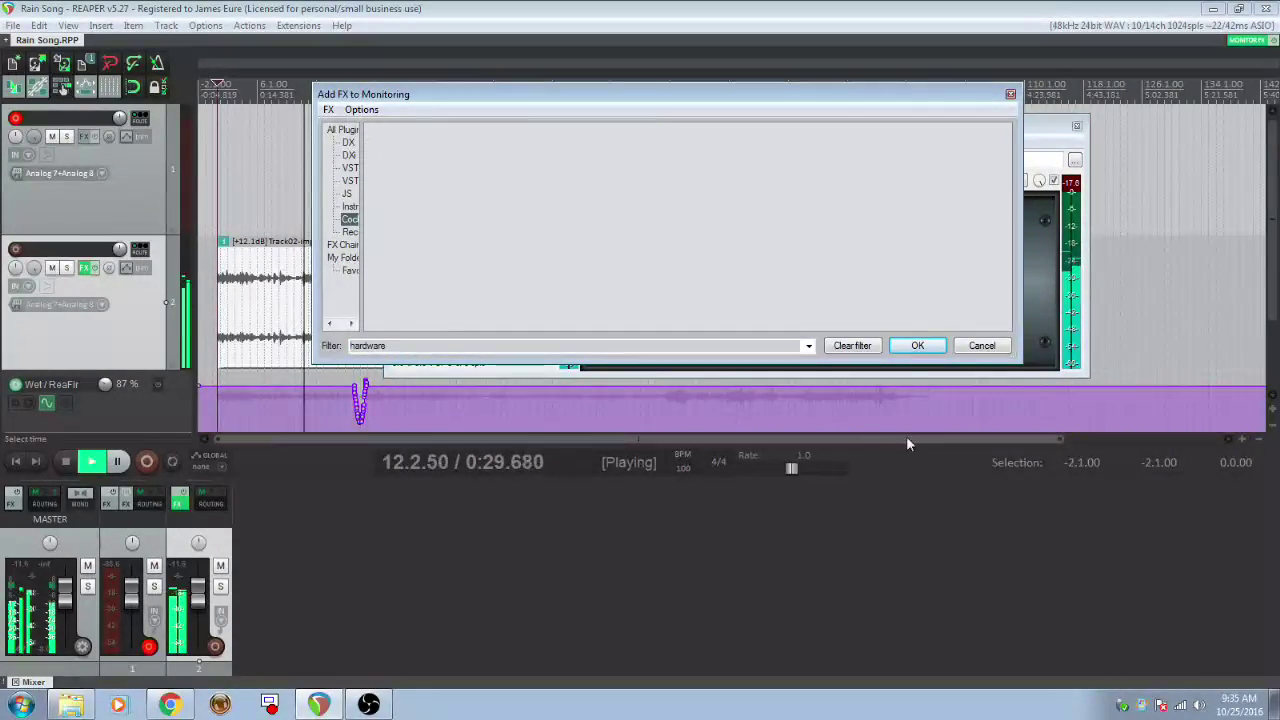
{"action": "left_click", "coordinate": [852, 345]}
{"action": "double_click", "coordinate": [430, 250]}
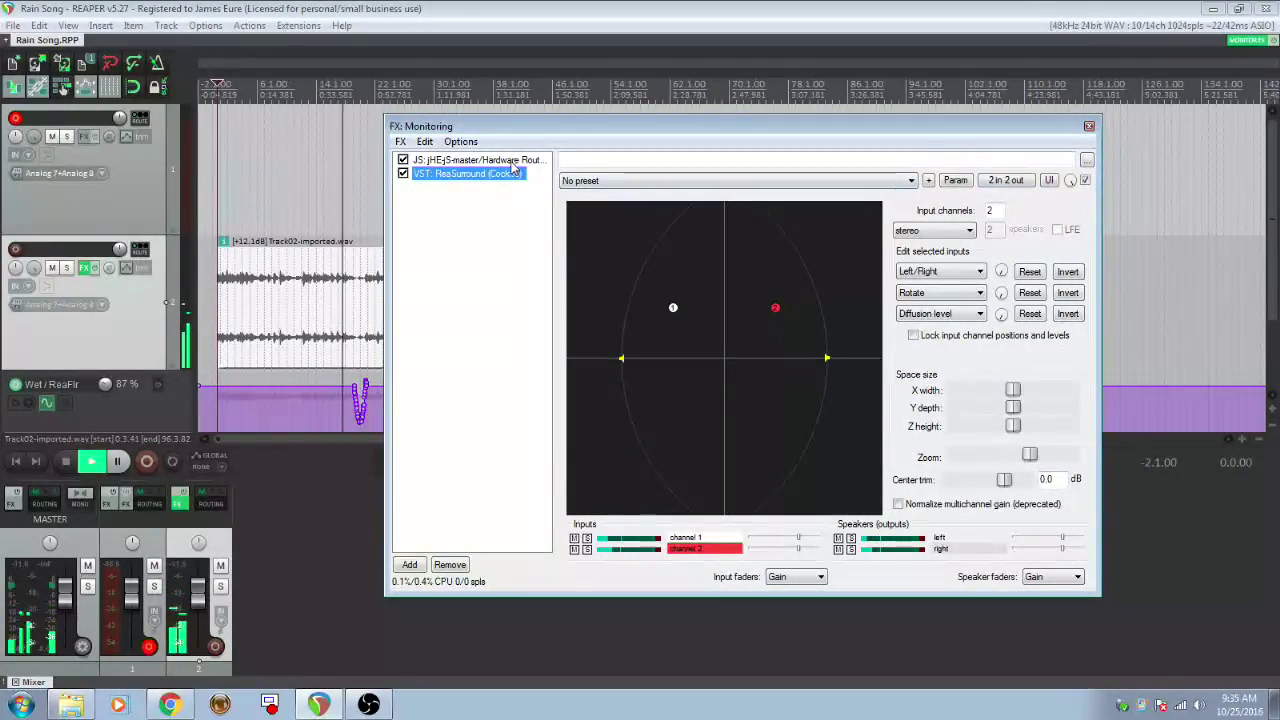
- Expand the Hardware Router's pin connector to 24 input and output pins, then close it
{"action": "left_click", "coordinate": [470, 160]}
{"action": "left_click", "coordinate": [1012, 181]}
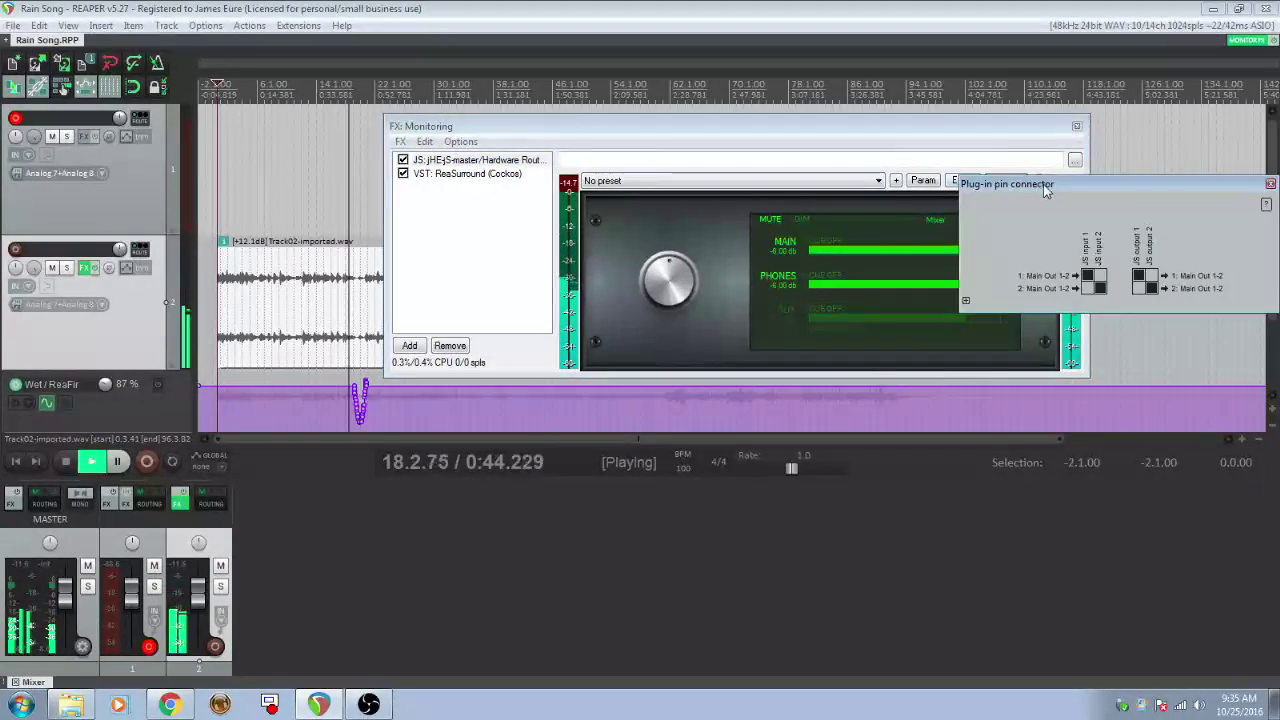
{"action": "left_click_drag", "start_coordinate": [1012, 181], "coordinate": [729, 33]}
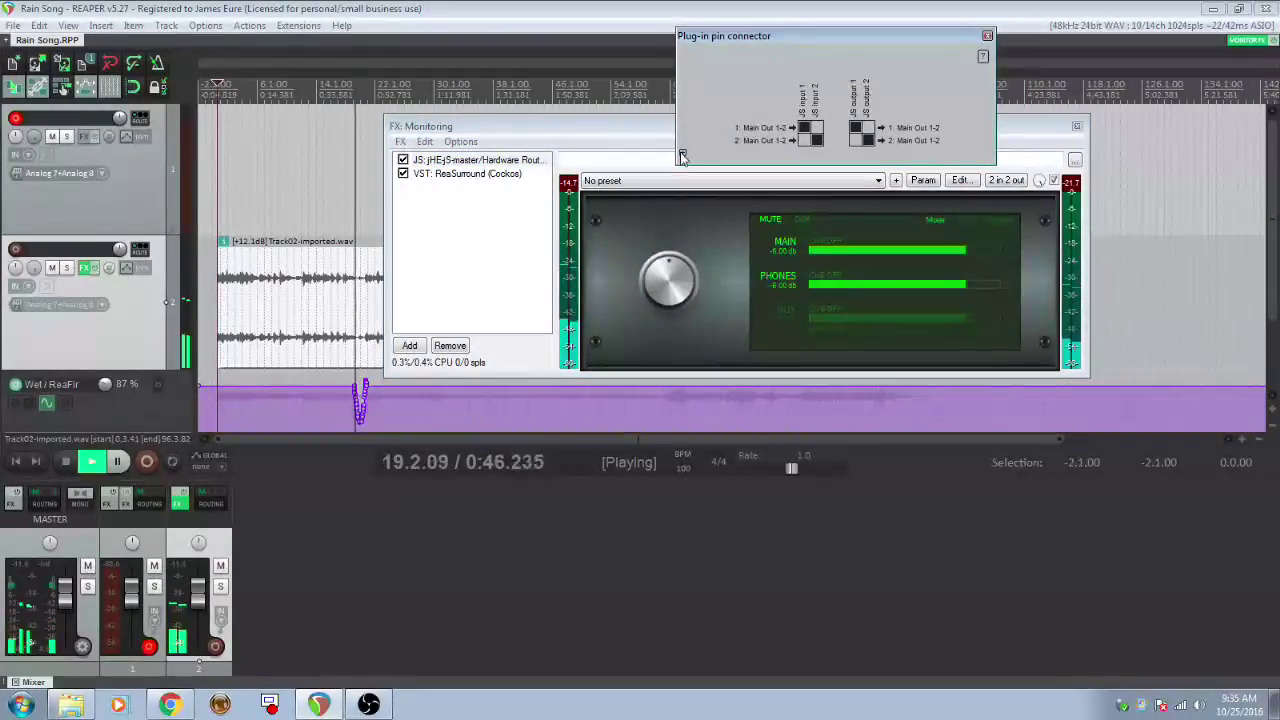
{"action": "left_click", "coordinate": [682, 153]}
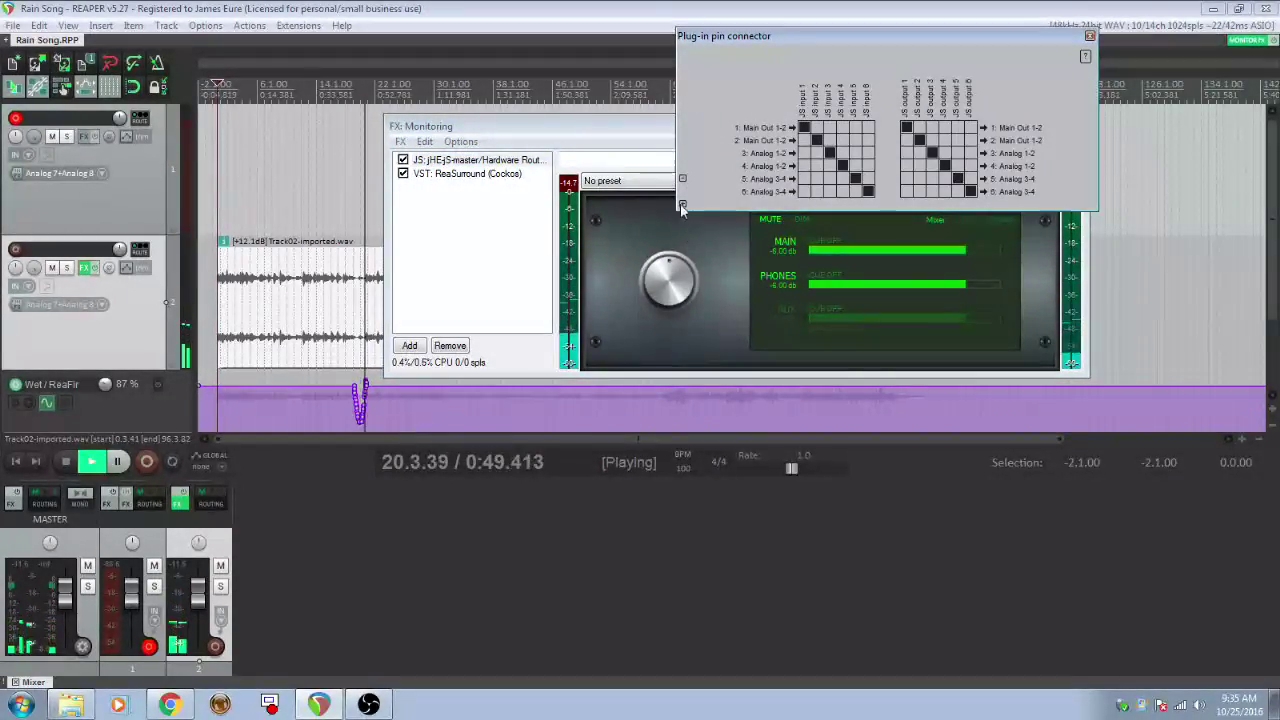
{"action": "left_click", "coordinate": [681, 207]}
{"action": "left_click", "coordinate": [681, 231]}
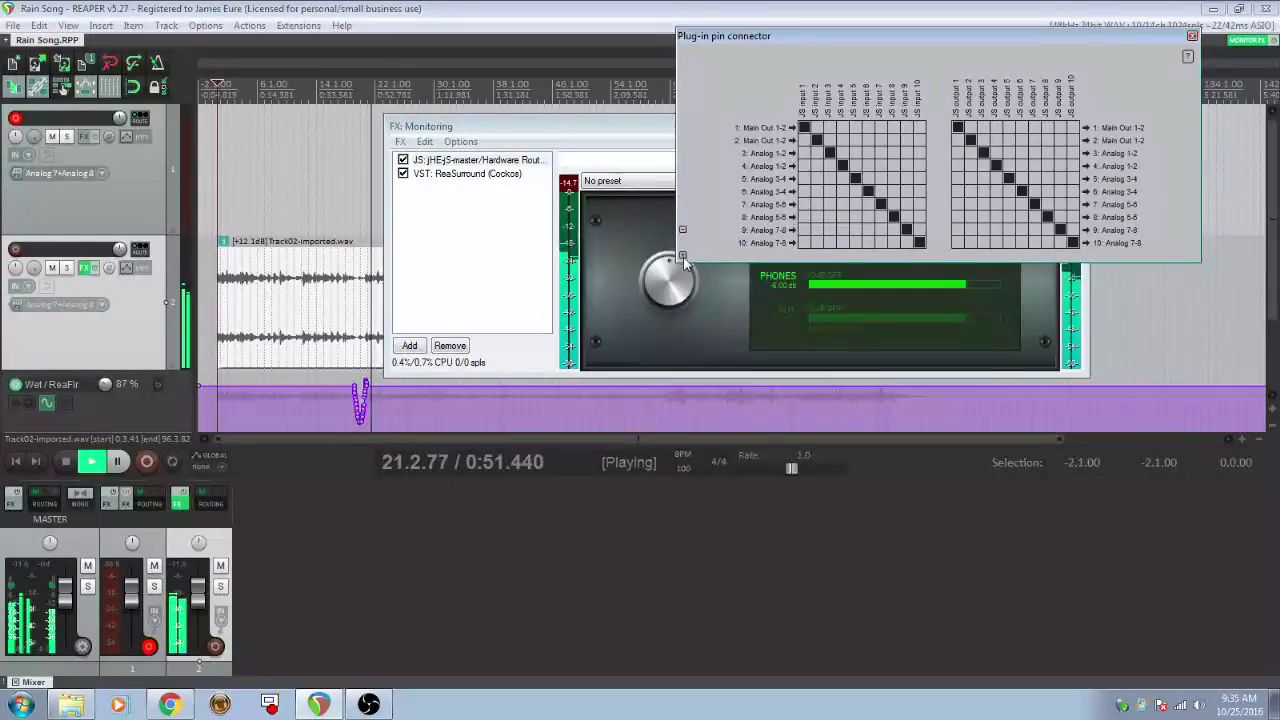
{"action": "left_click", "coordinate": [683, 256]}
{"action": "left_click", "coordinate": [681, 283]}
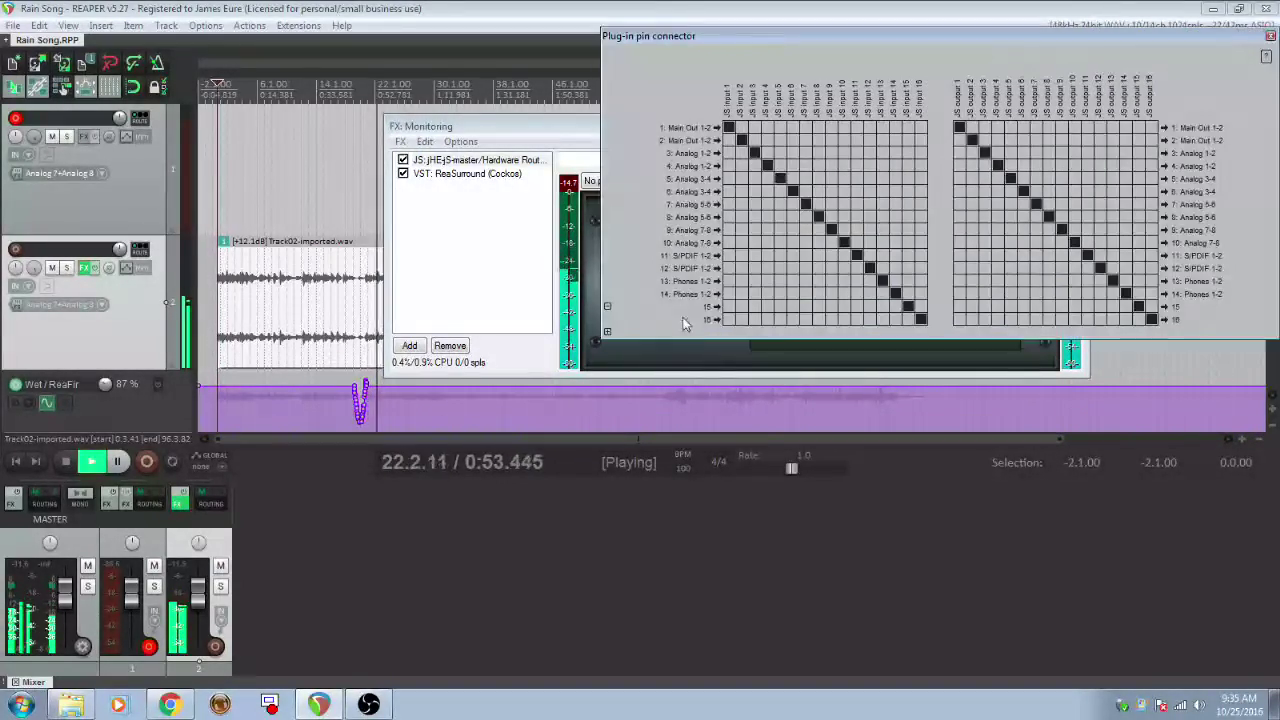
{"action": "left_click", "coordinate": [607, 307]}
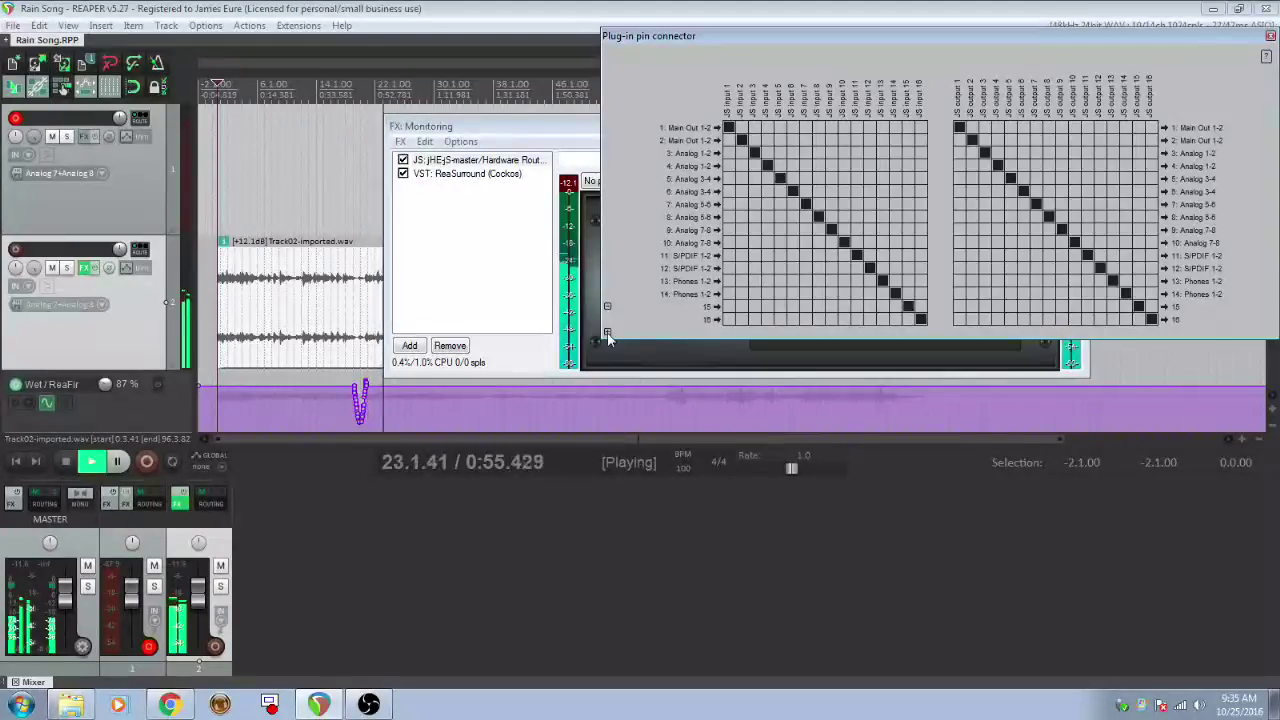
{"action": "left_click", "coordinate": [607, 333]}
{"action": "left_click", "coordinate": [507, 382]}
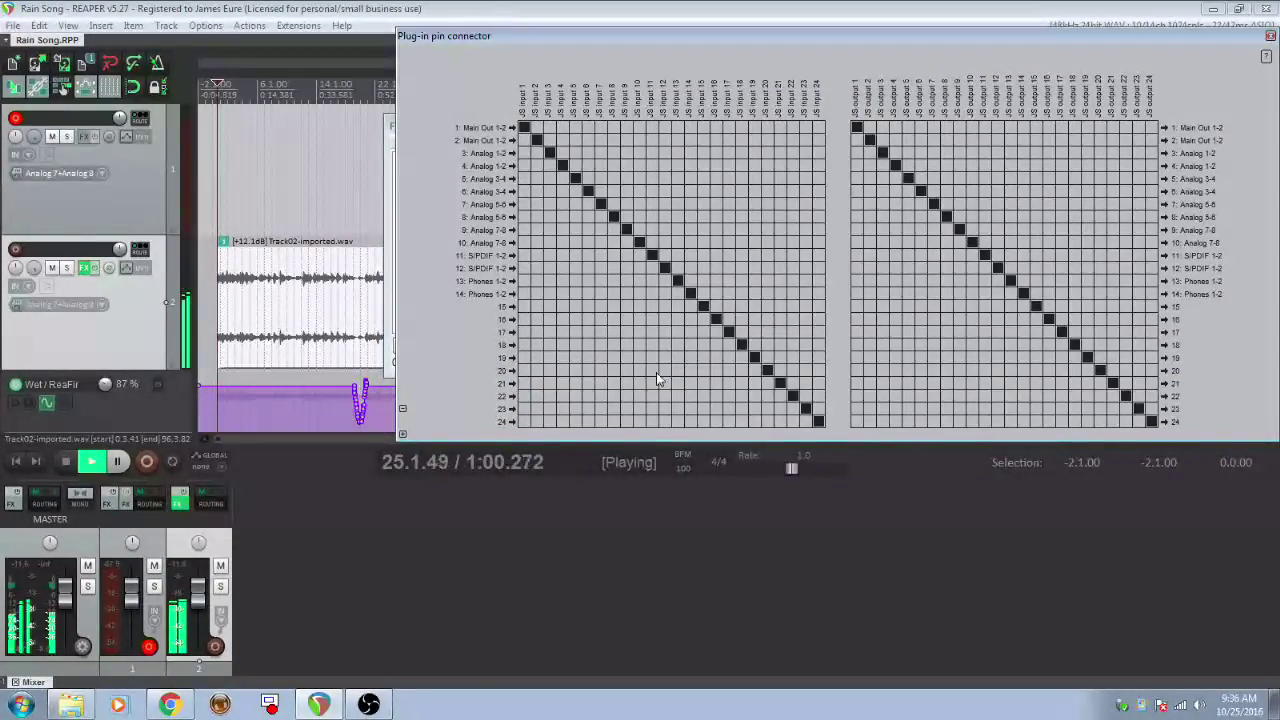
{"action": "key", "text": "Escape"}
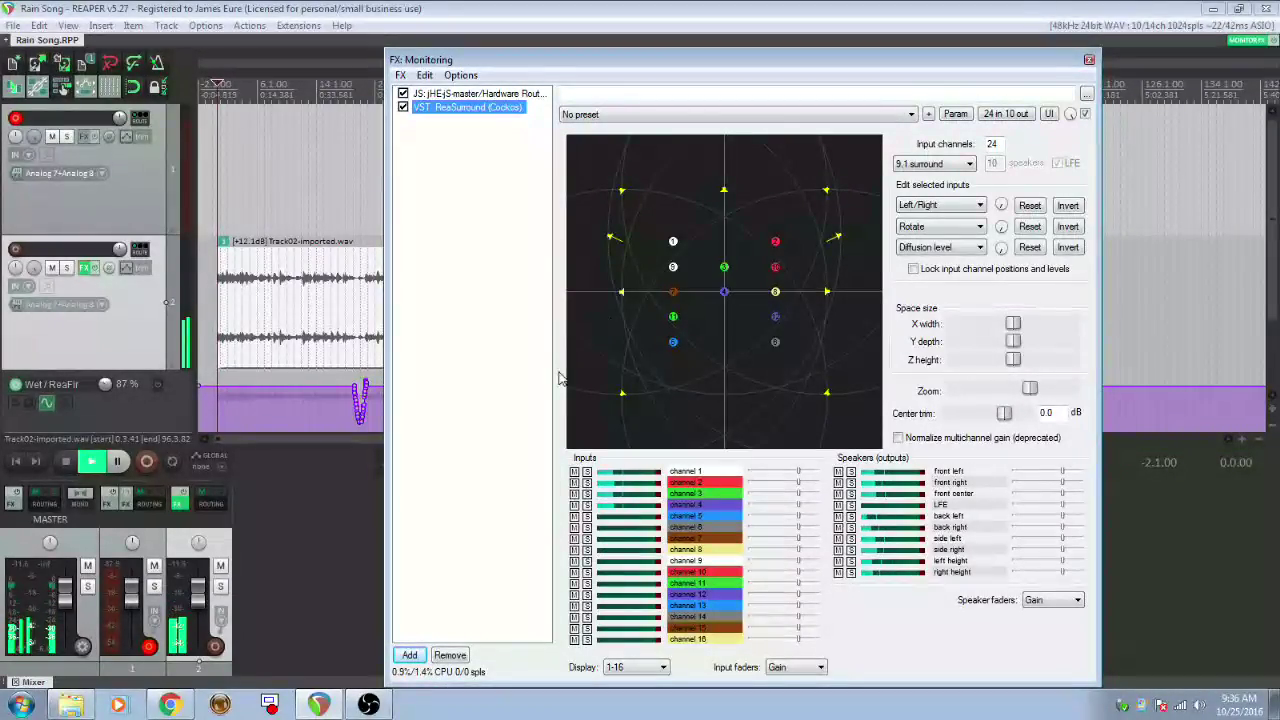
- Float the Hardware Router over the monitoring chain and enable its AUX output
{"action": "double_click", "coordinate": [477, 95]}
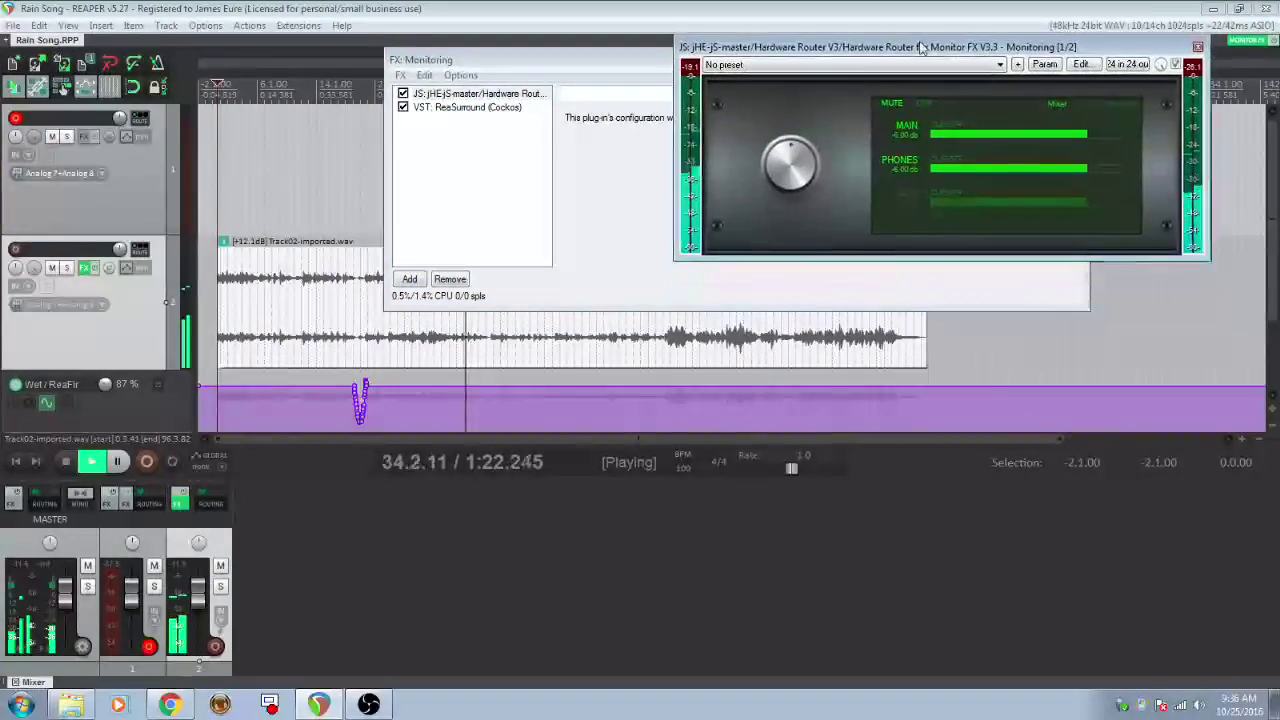
{"action": "left_click", "coordinate": [430, 107]}
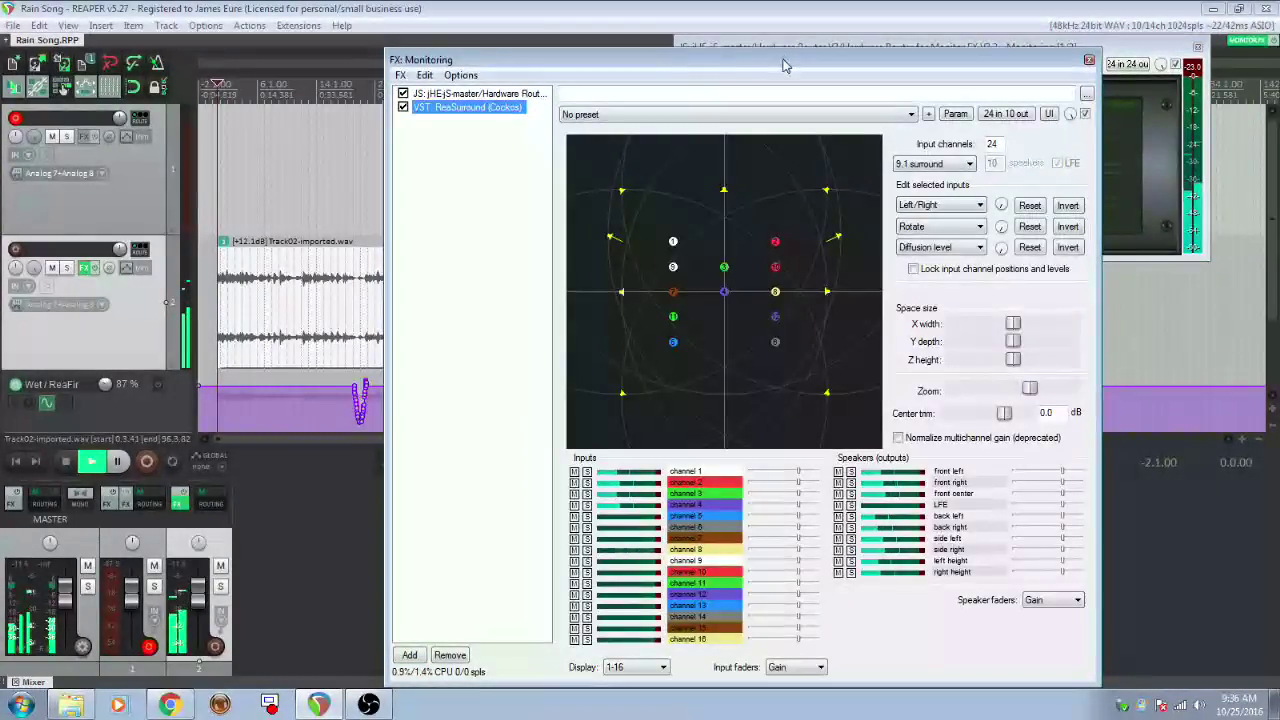
{"action": "left_click_drag", "start_coordinate": [872, 58], "coordinate": [600, 51]}
{"action": "left_click_drag", "start_coordinate": [898, 51], "coordinate": [806, 84]}
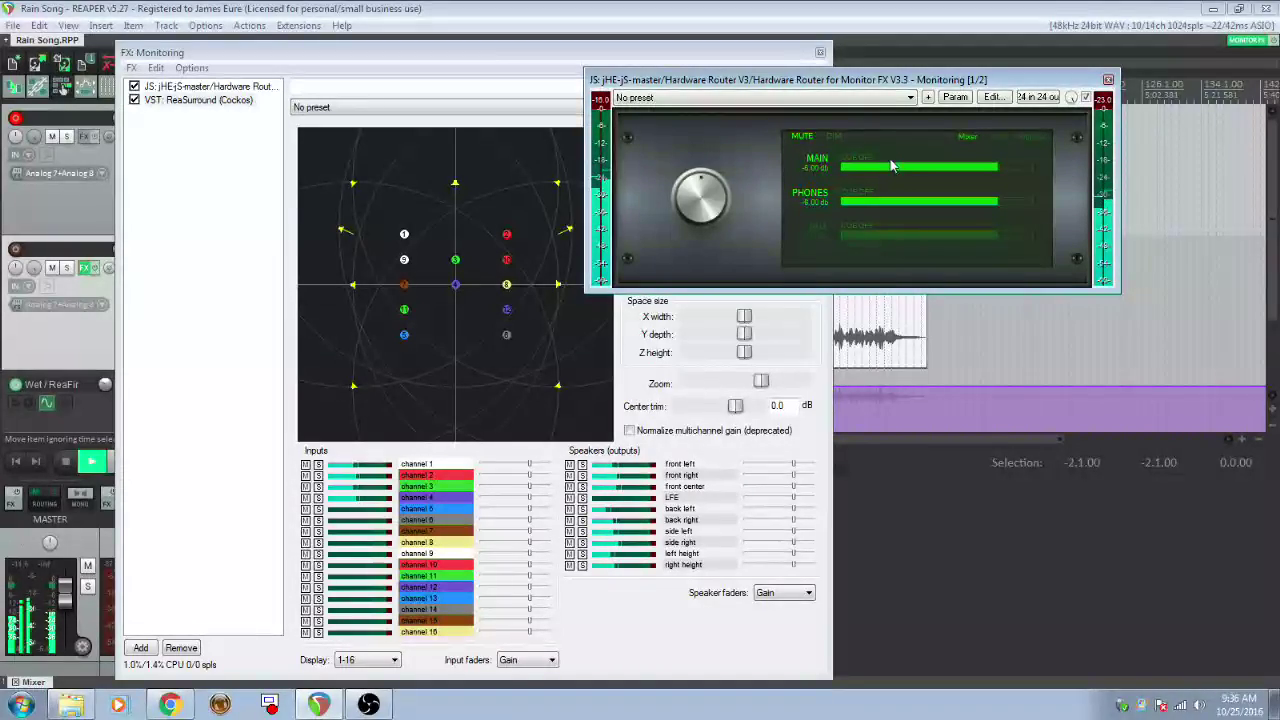
{"action": "left_click", "coordinate": [816, 228]}
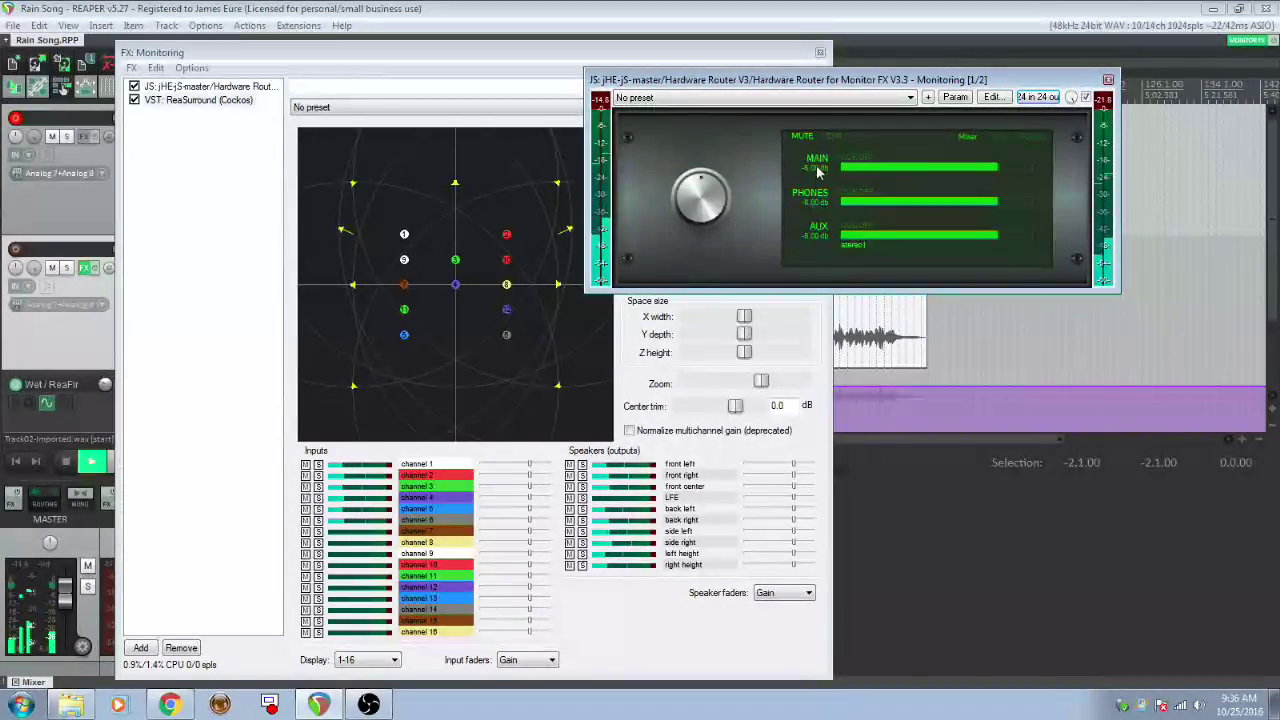
{"action": "left_click", "coordinate": [305, 542]}
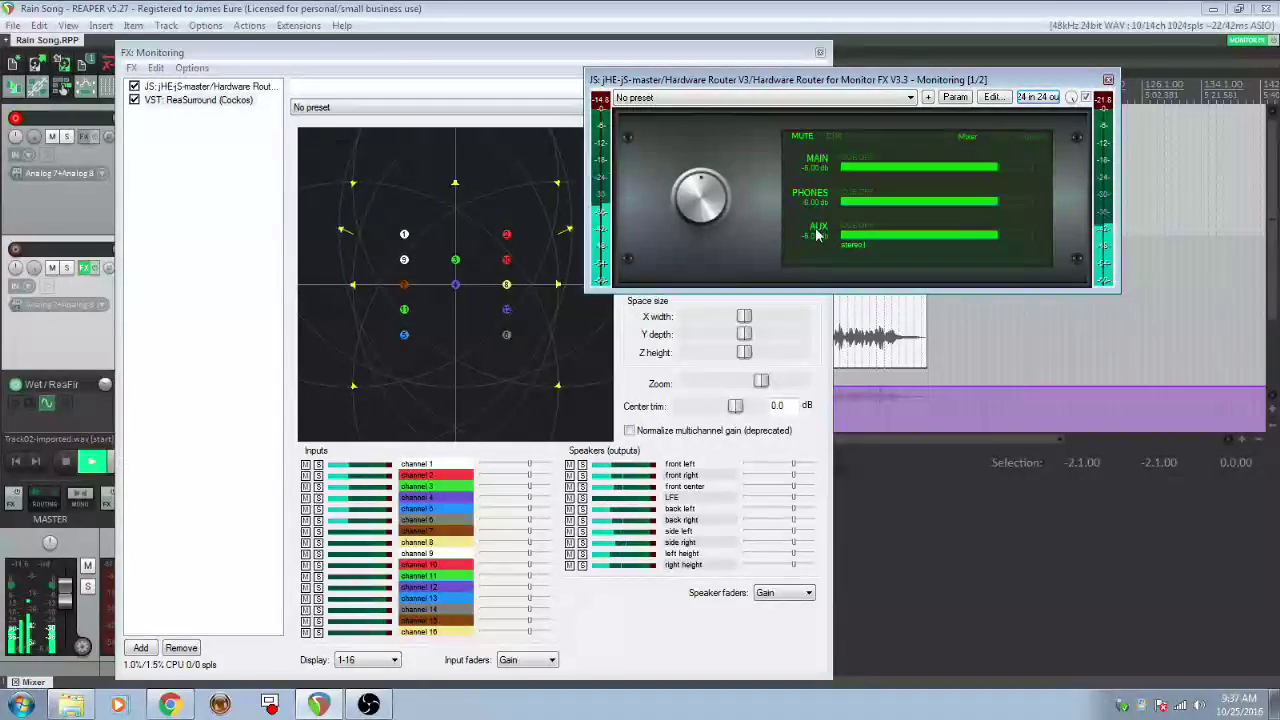
- On the I/O page, cycle AUX OUT back to 5/6 and route PHONES OUT to 13/14
{"action": "left_click", "coordinate": [978, 140]}
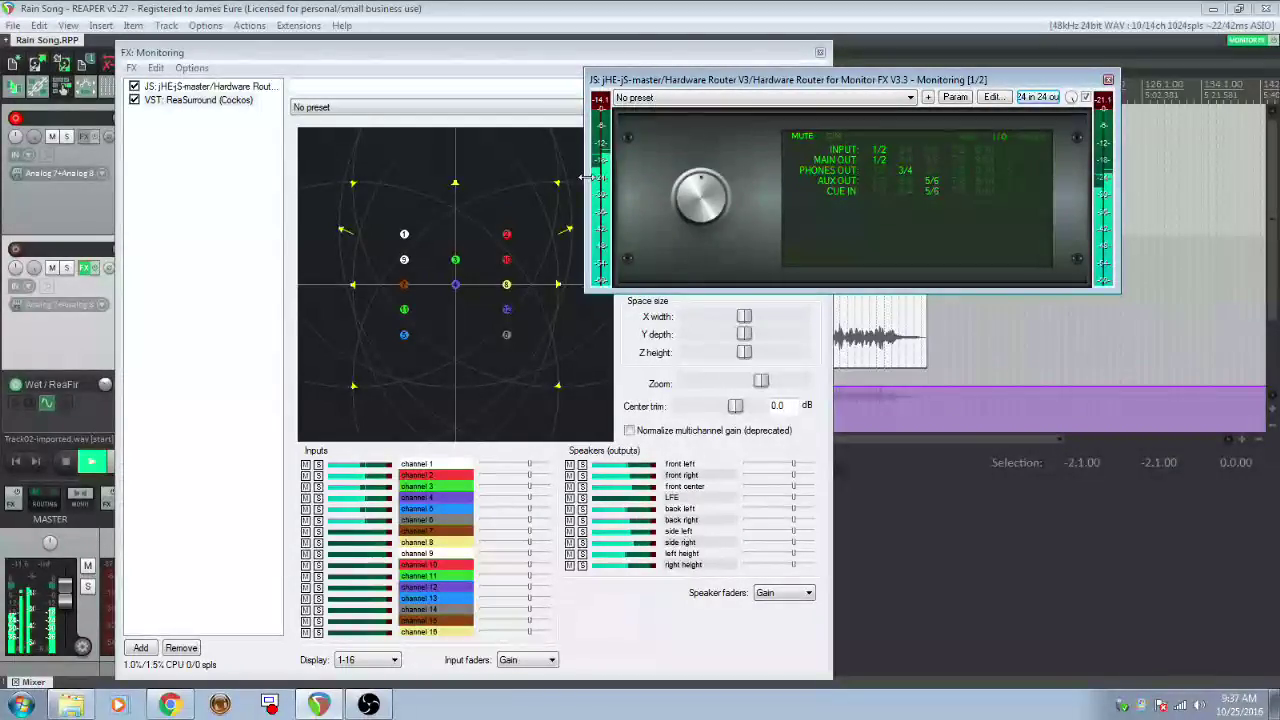
{"action": "left_click_drag", "start_coordinate": [590, 177], "coordinate": [361, 177]}
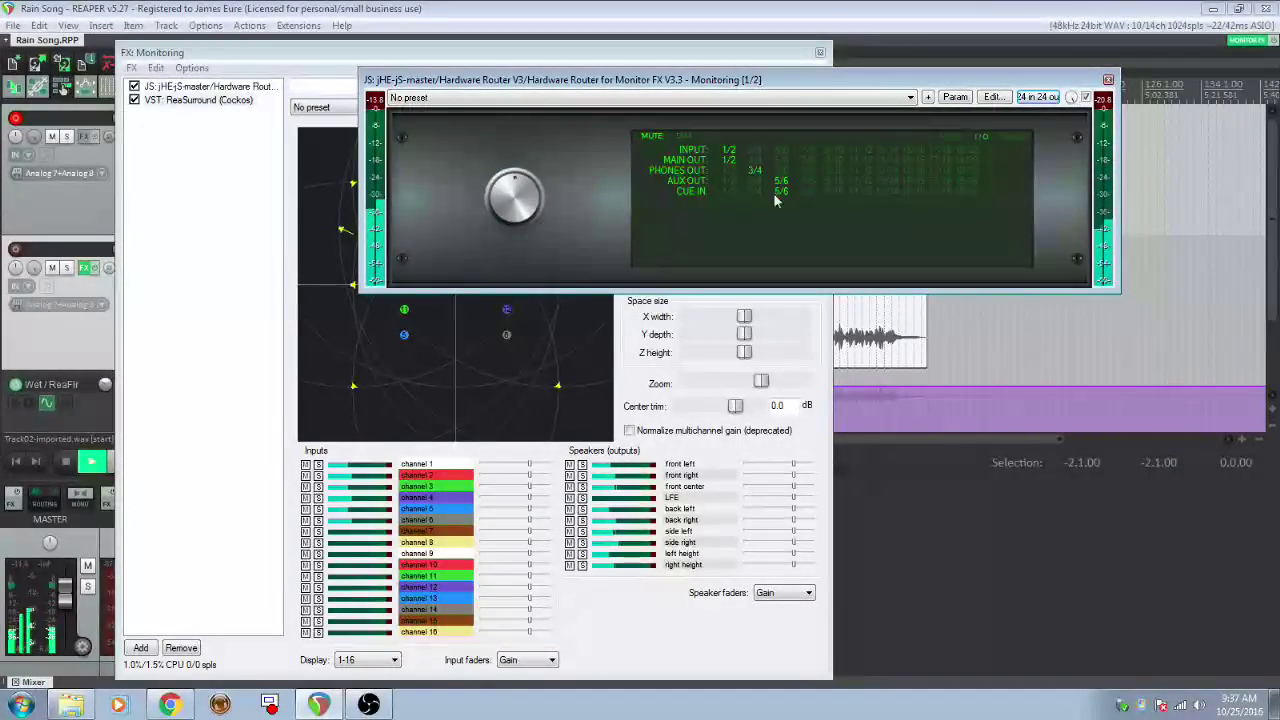
{"action": "left_click_drag", "start_coordinate": [362, 207], "coordinate": [552, 207]}
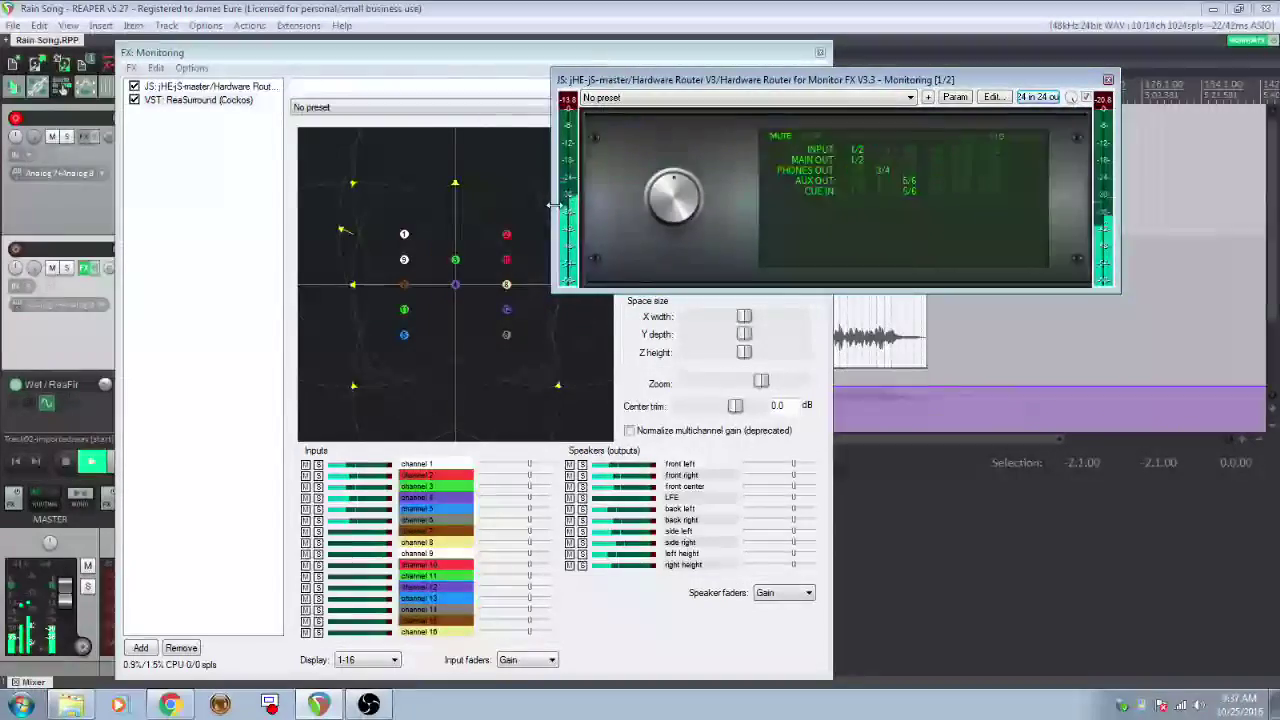
{"action": "left_click", "coordinate": [1008, 181]}
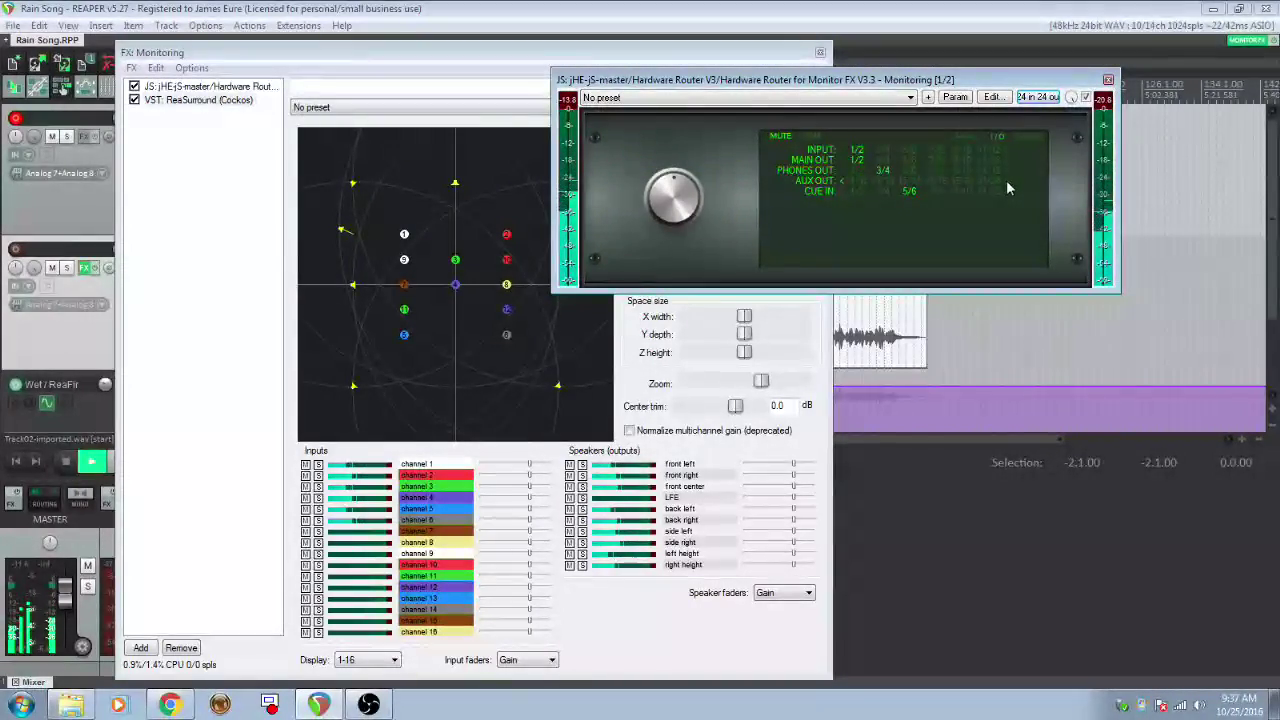
{"action": "left_click", "coordinate": [935, 182]}
{"action": "left_click", "coordinate": [962, 184]}
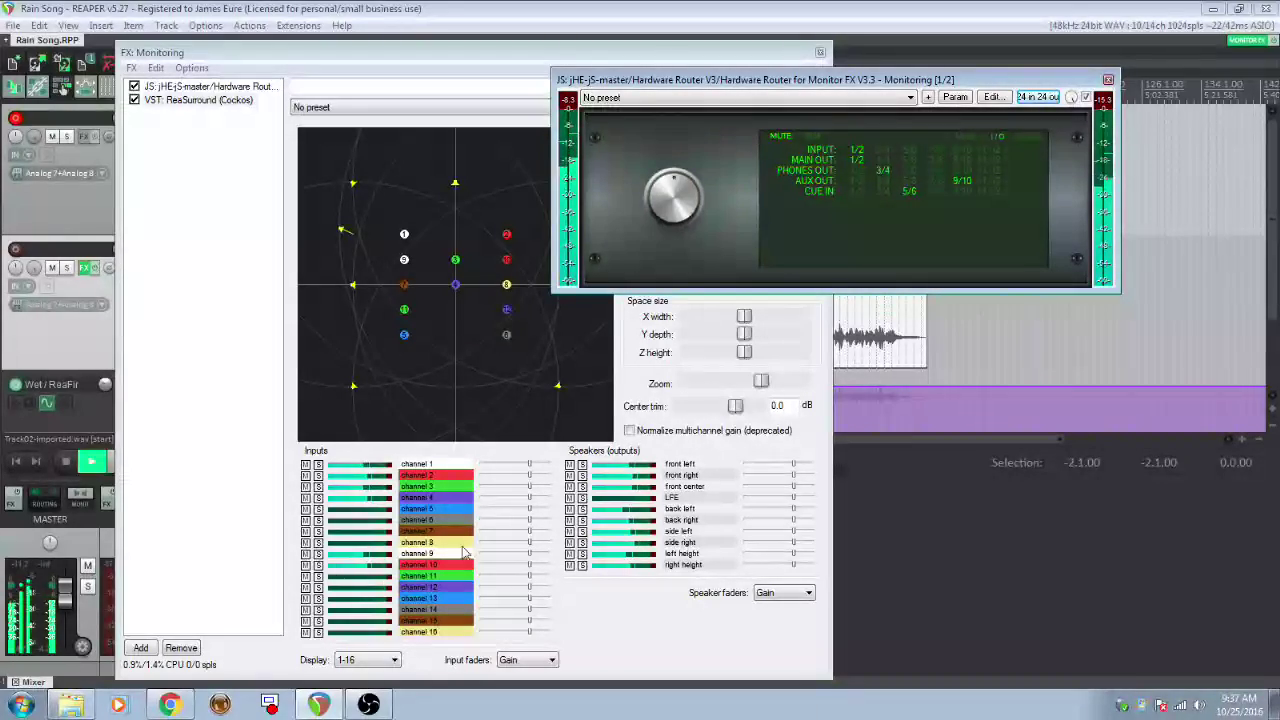
{"action": "left_click", "coordinate": [988, 183]}
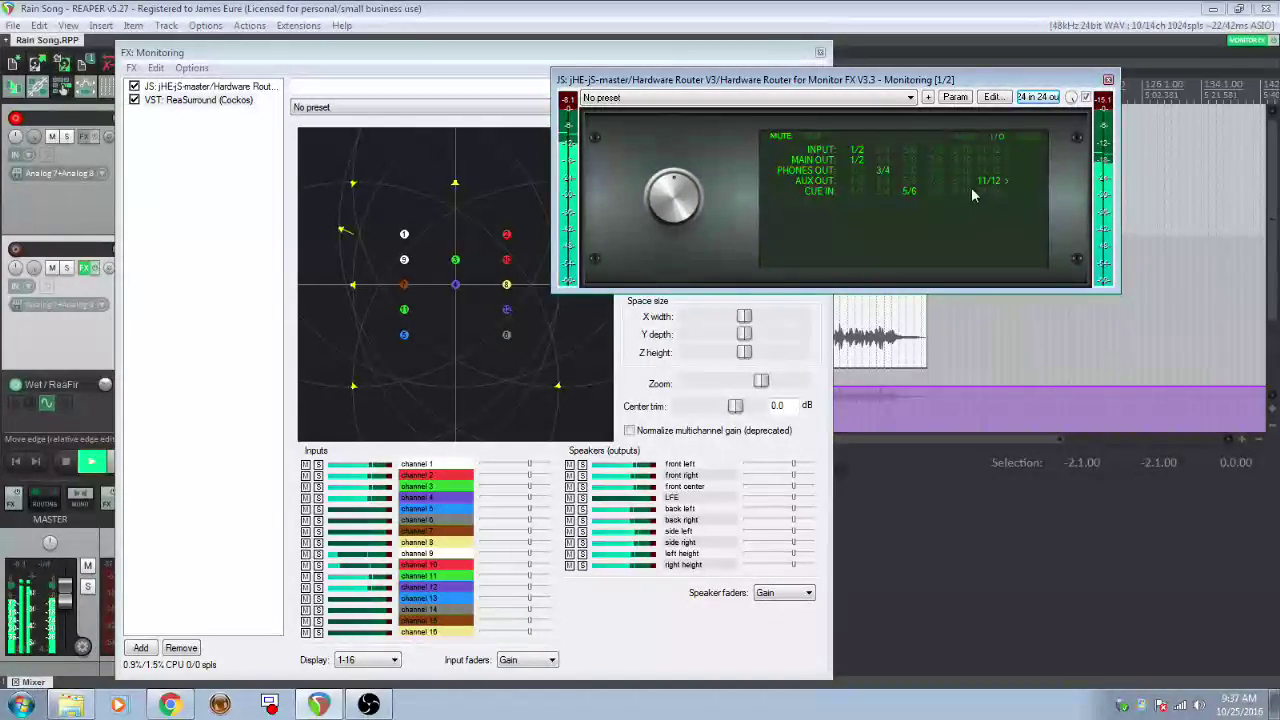
{"action": "left_click", "coordinate": [903, 181]}
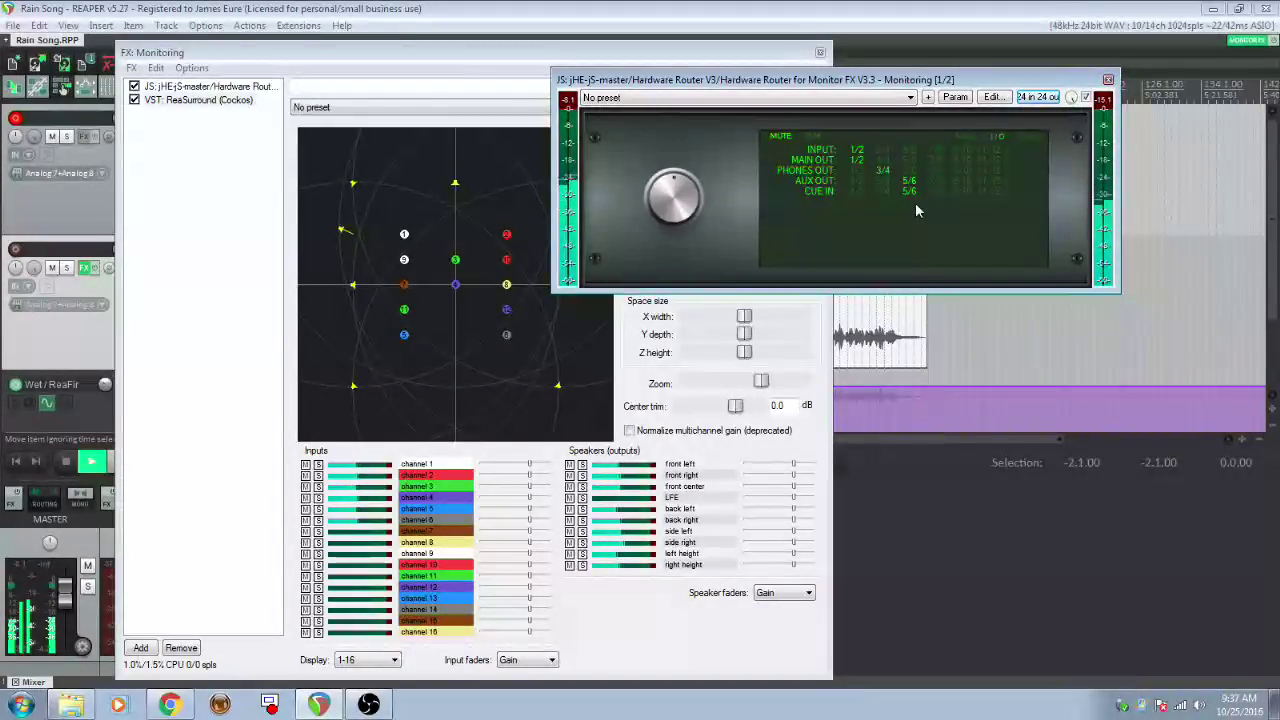
{"action": "left_click", "coordinate": [1037, 97]}
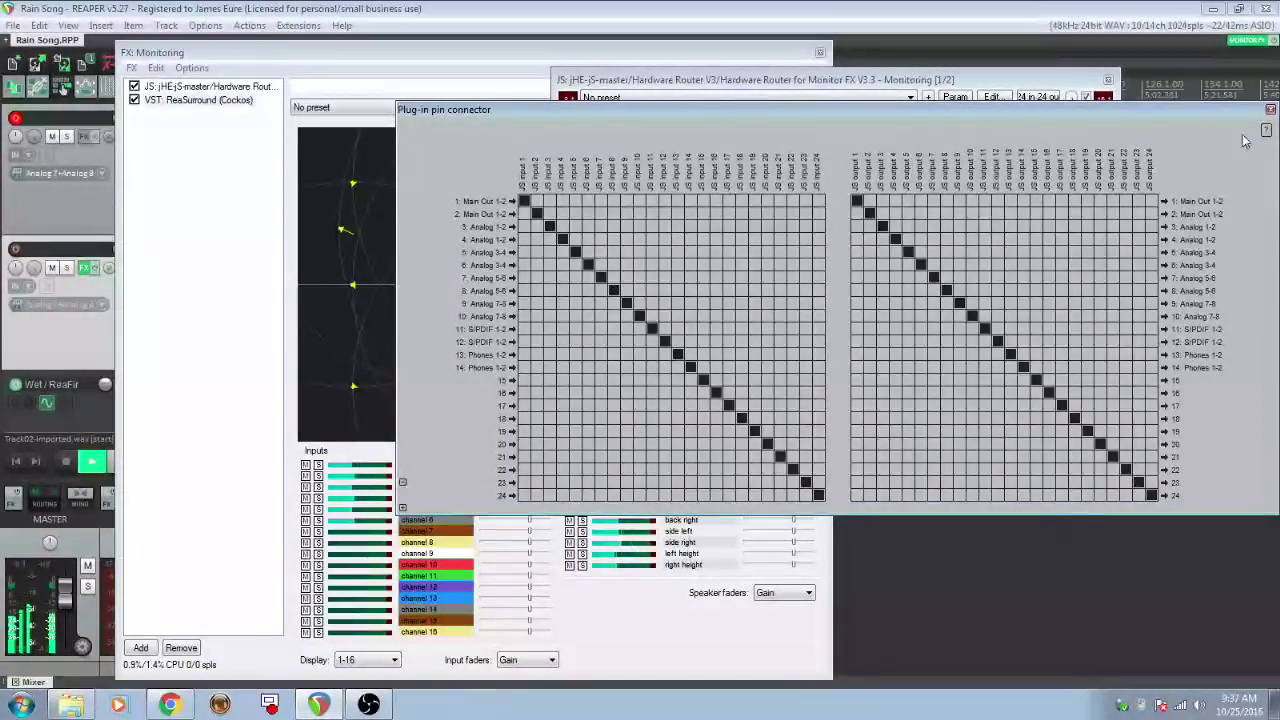
{"action": "left_click", "coordinate": [1270, 108]}
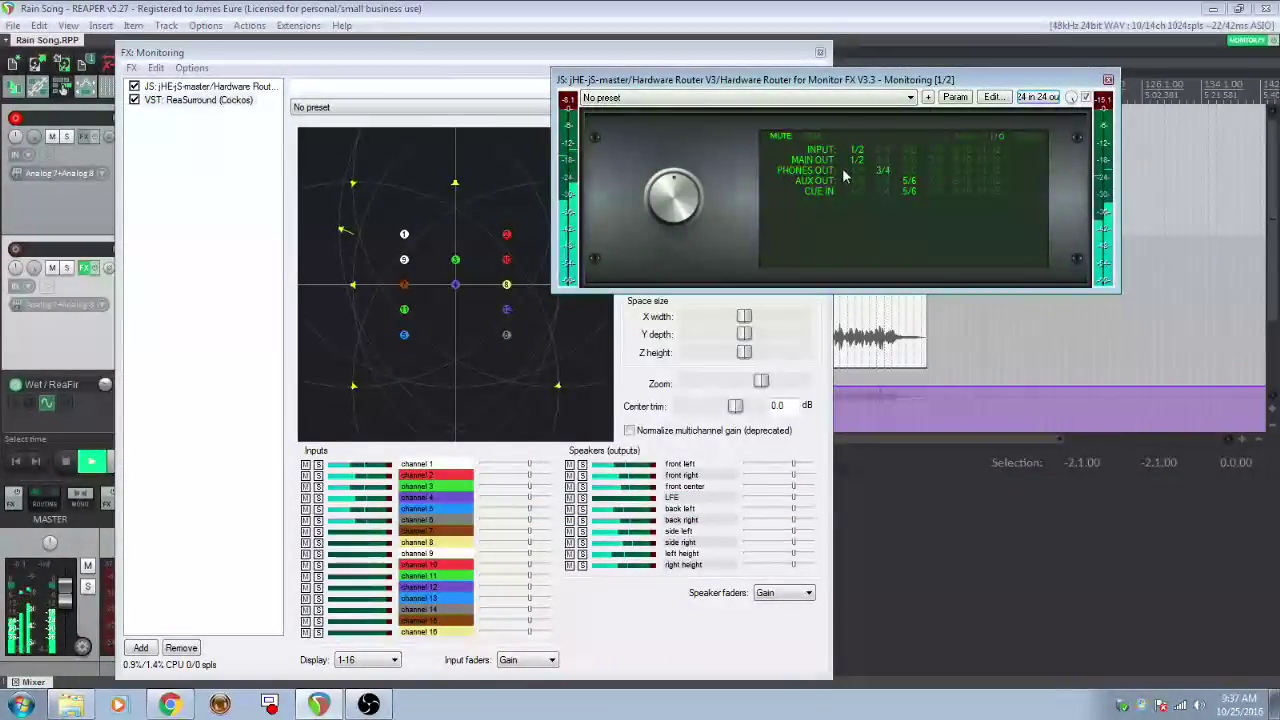
{"action": "left_click", "coordinate": [1006, 171]}
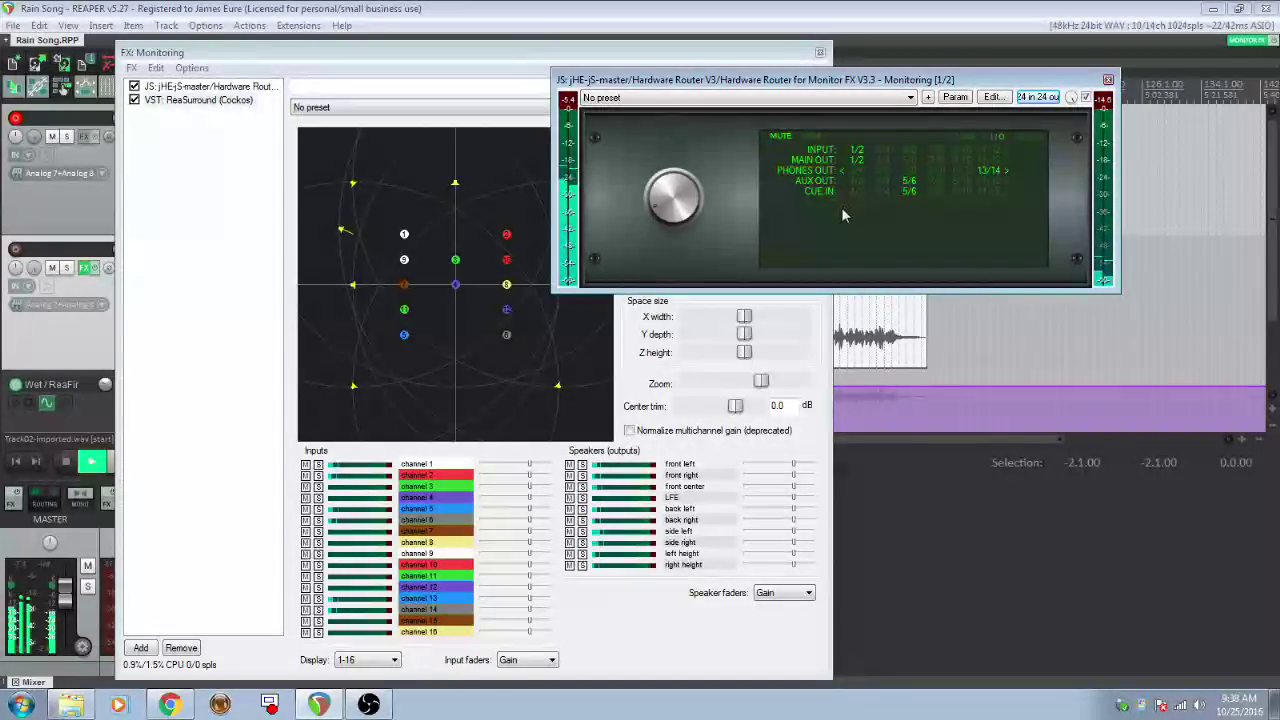
- Toggle the monitor, MAIN and AUX mutes on the router's mixer and I/O pages
{"action": "left_click", "coordinate": [983, 141]}
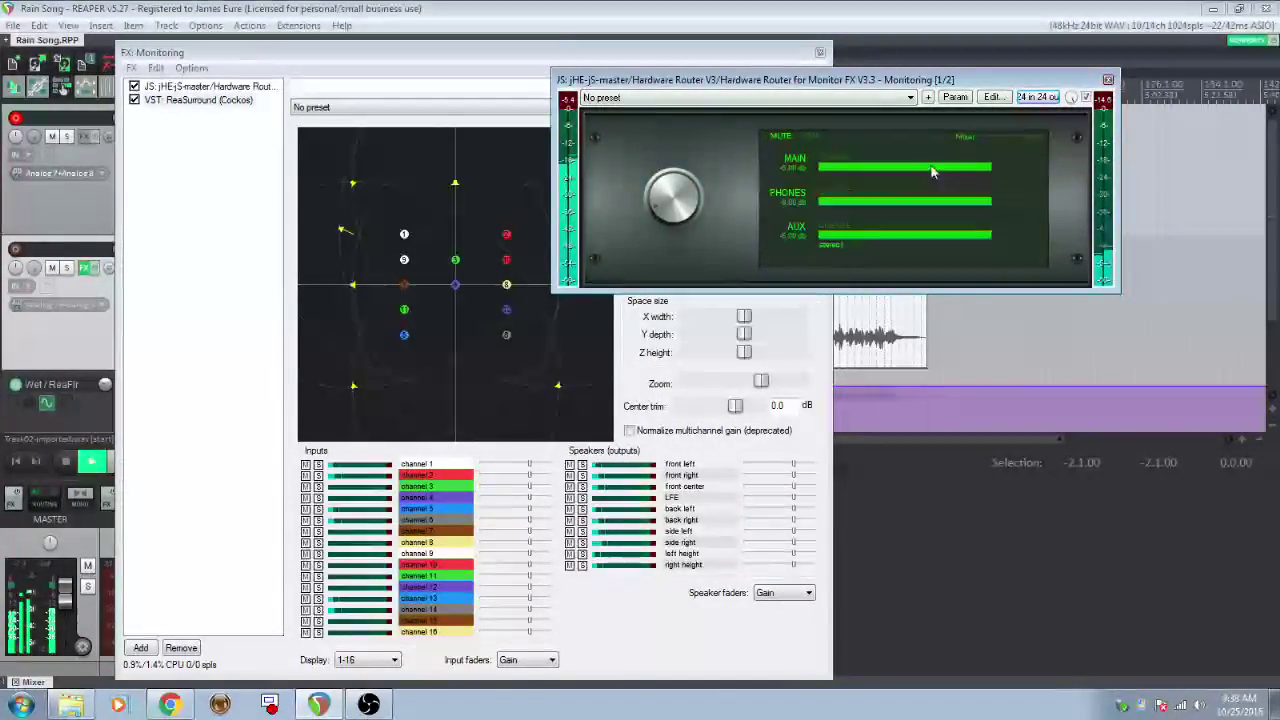
{"action": "left_click", "coordinate": [789, 143]}
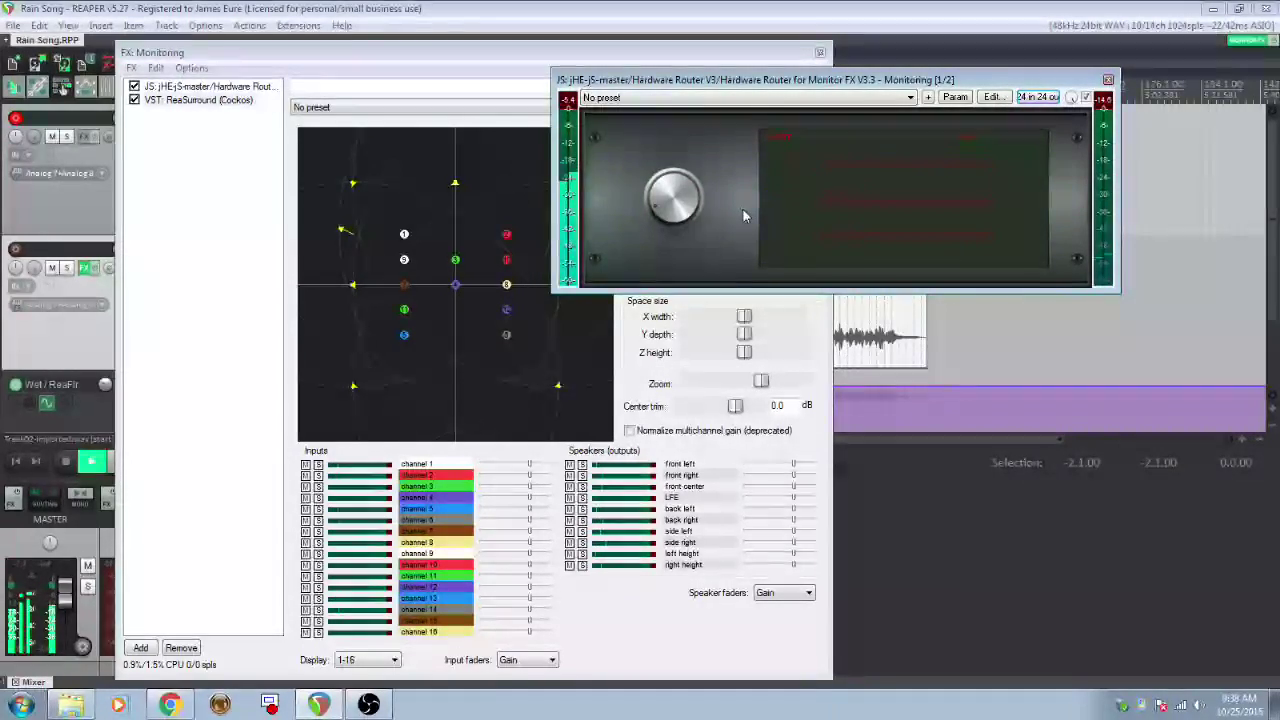
{"action": "left_click", "coordinate": [795, 143]}
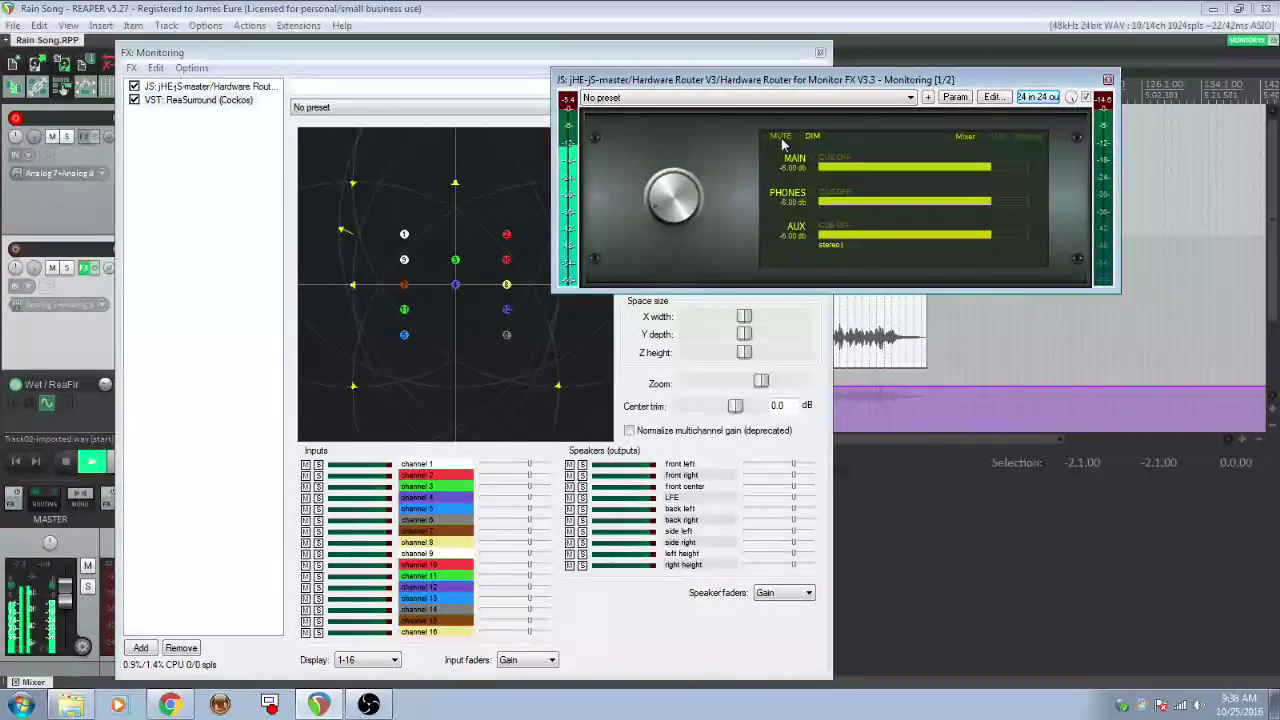
{"action": "left_click", "coordinate": [995, 136]}
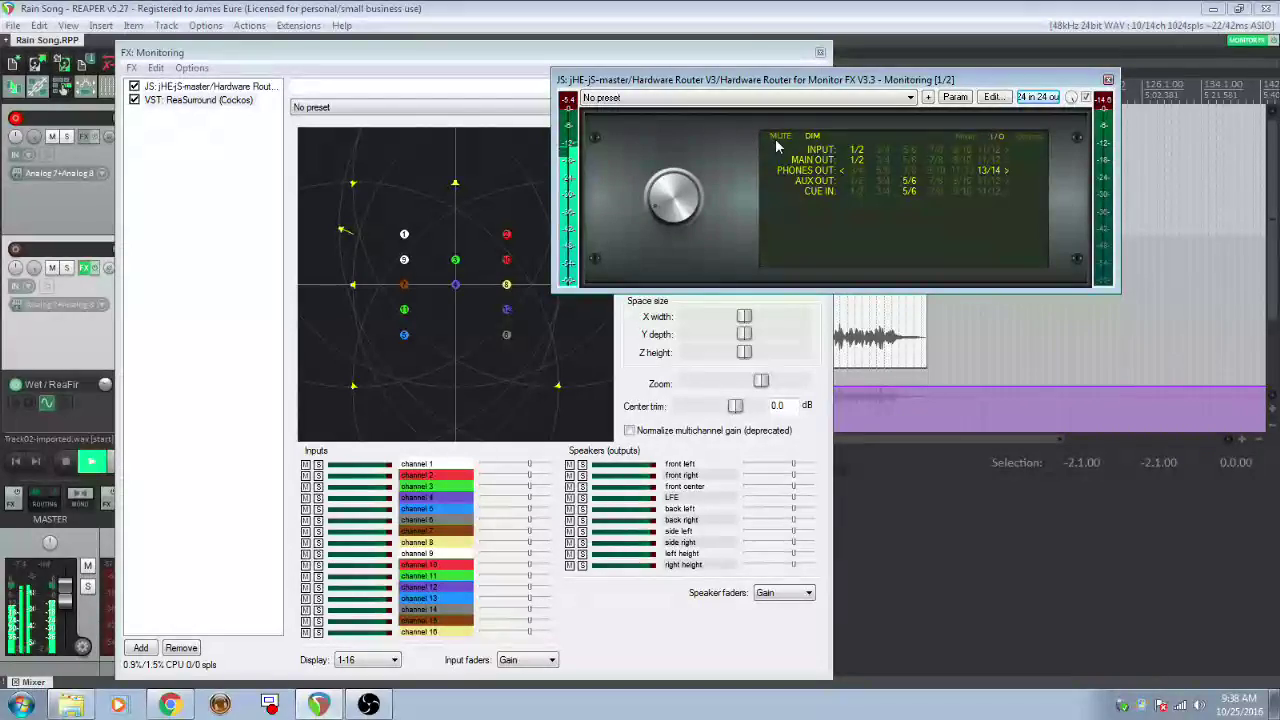
{"action": "left_click", "coordinate": [812, 136]}
{"action": "left_click", "coordinate": [812, 137]}
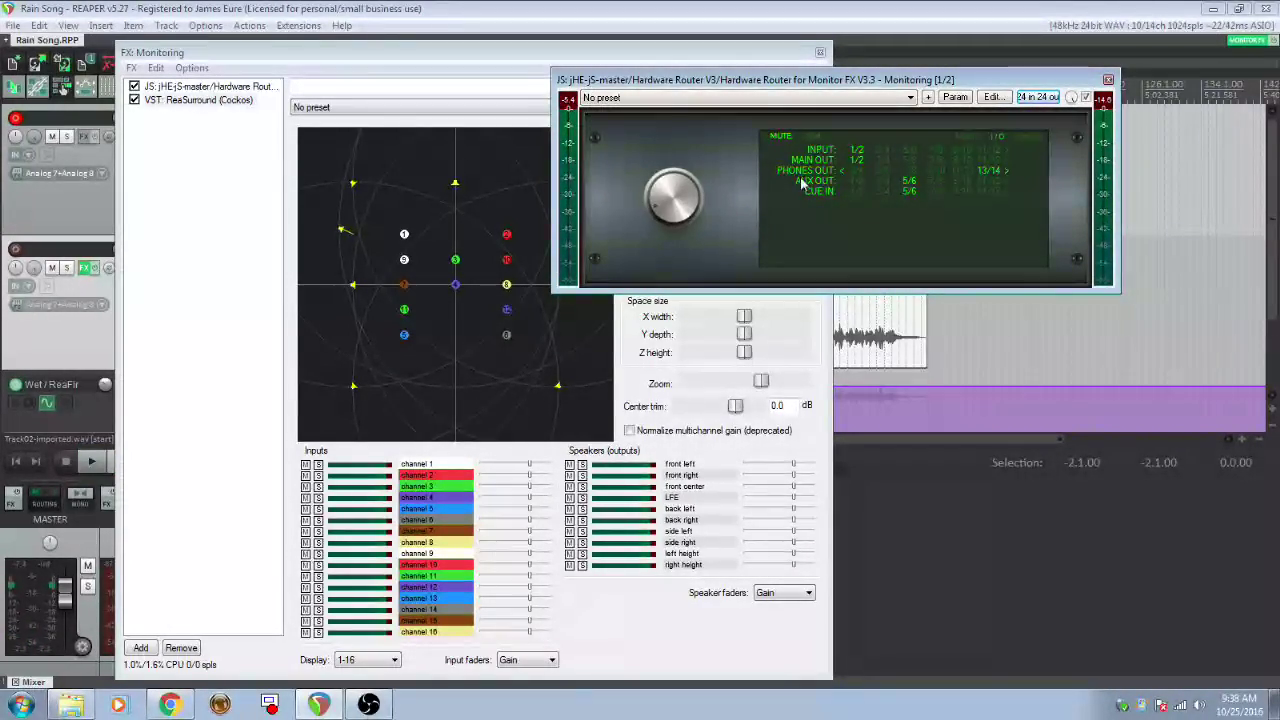
{"action": "left_click", "coordinate": [965, 140]}
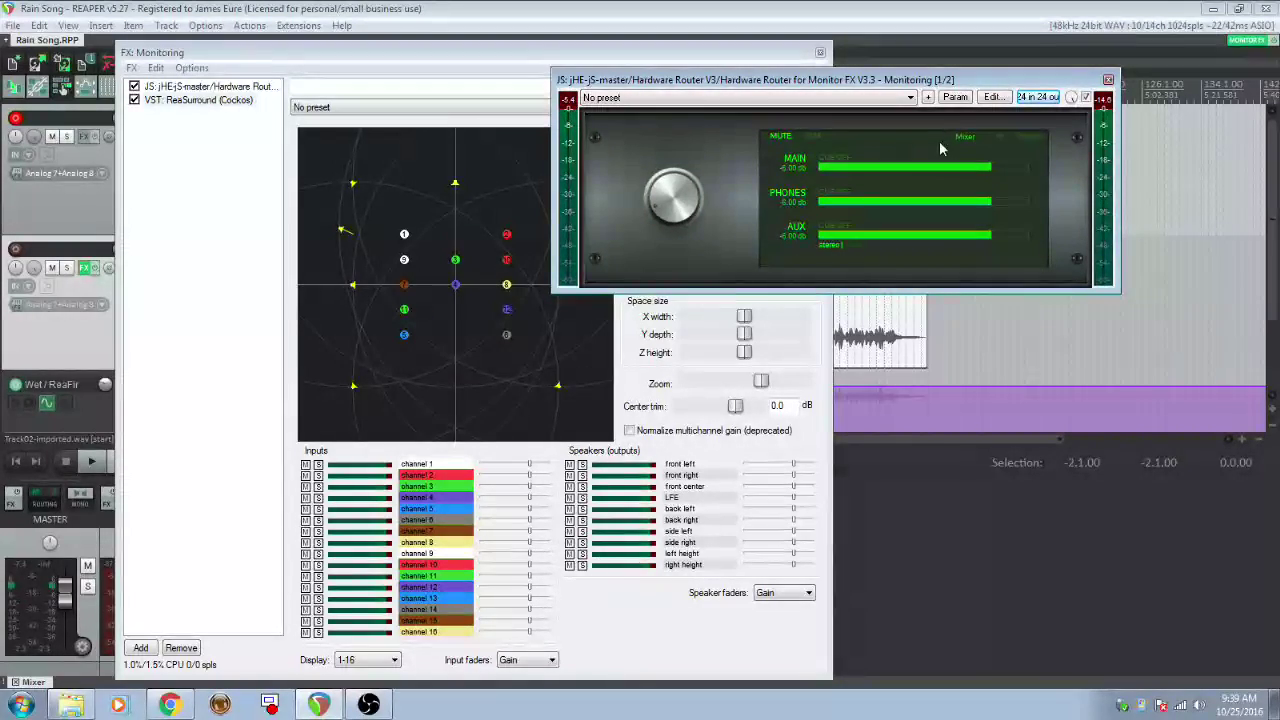
{"action": "left_click", "coordinate": [799, 232]}
{"action": "left_click", "coordinate": [794, 163]}
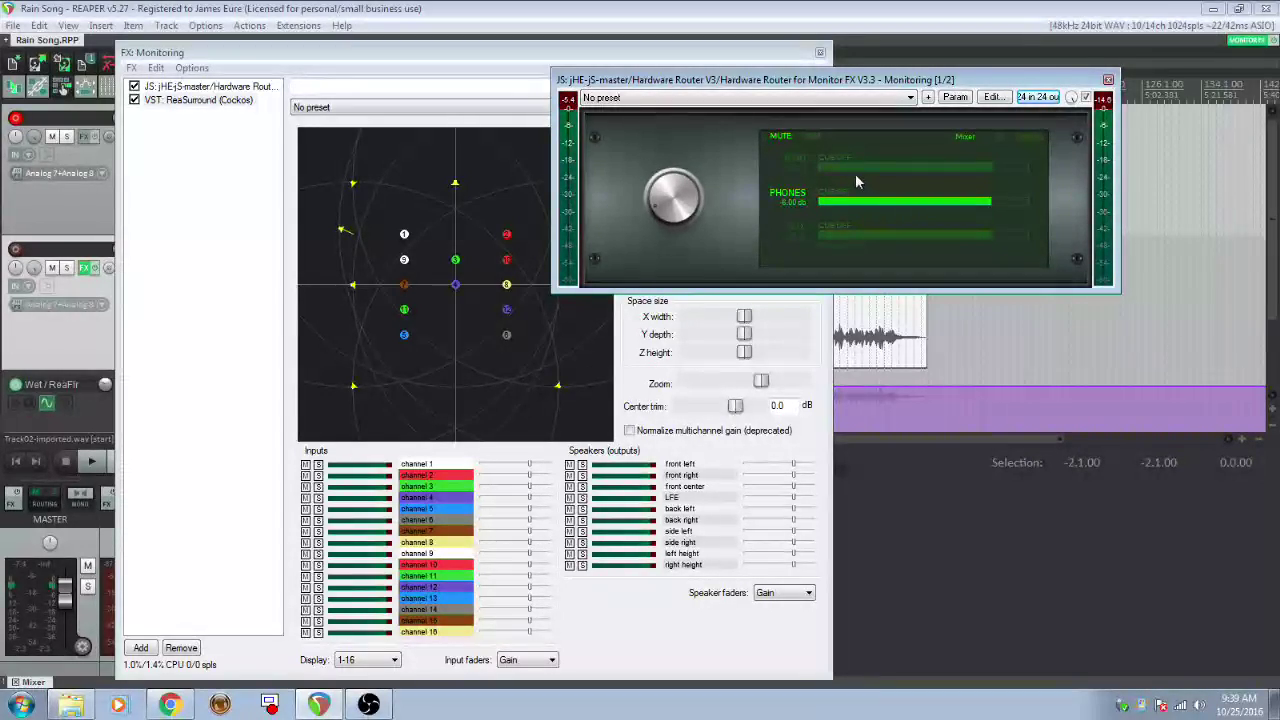
{"action": "left_click", "coordinate": [794, 163]}
{"action": "left_click", "coordinate": [794, 163]}
- Raise PHONES to 8 dB, unmute MAIN, and lower AUX to -25 dB
{"action": "left_click_drag", "start_coordinate": [987, 205], "coordinate": [975, 209]}
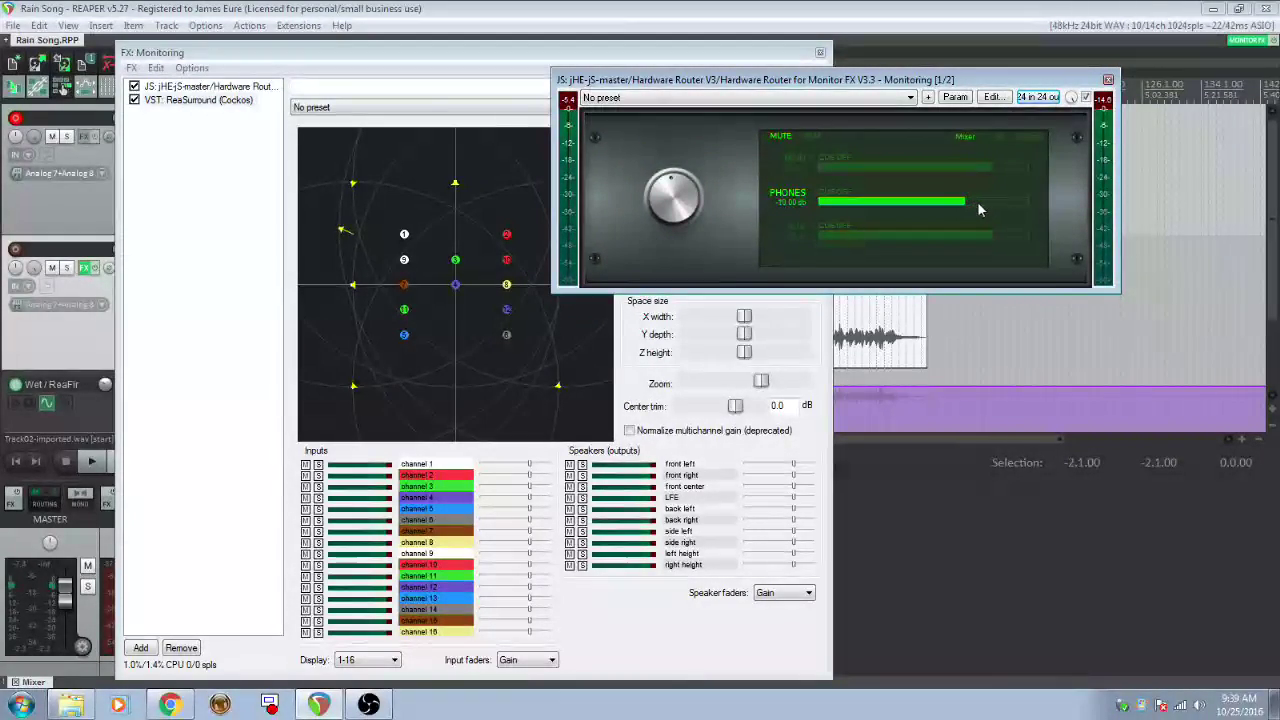
{"action": "scroll", "coordinate": [979, 209], "scroll_direction": "down", "scroll_amount": 4}
{"action": "left_click_drag", "start_coordinate": [991, 209], "coordinate": [1041, 207]}
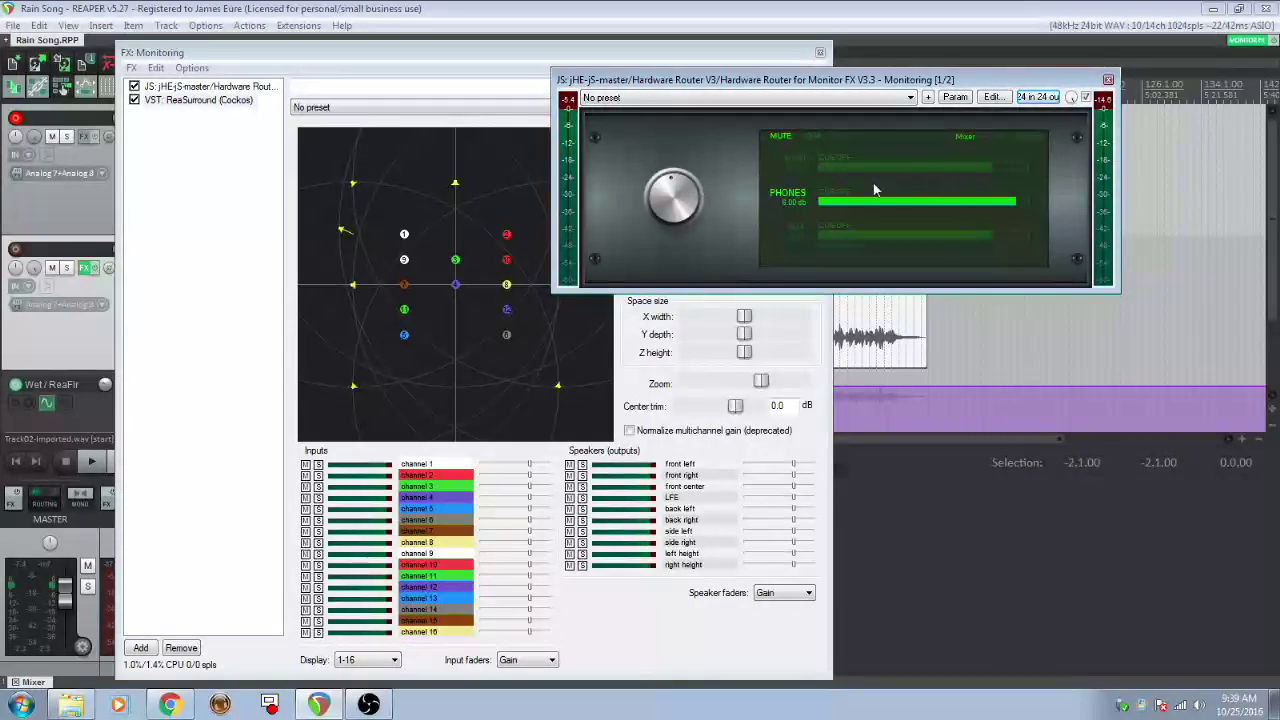
{"action": "left_click", "coordinate": [795, 162]}
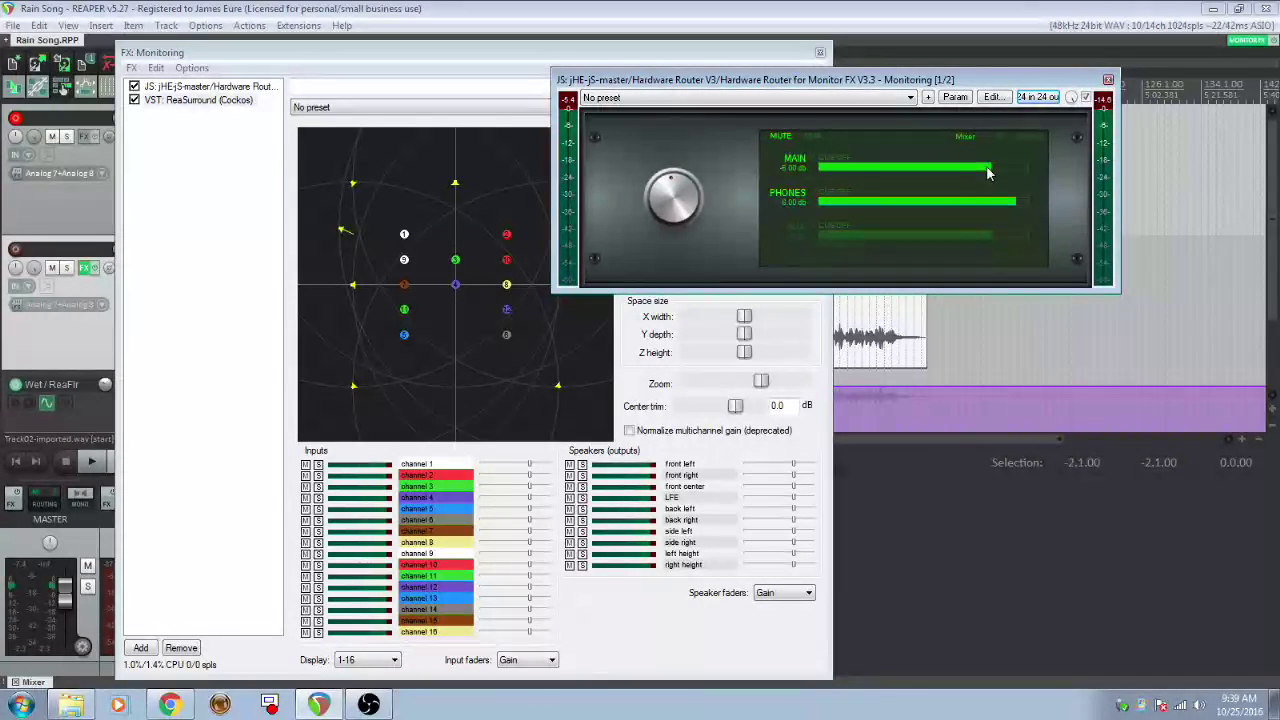
{"action": "scroll", "coordinate": [991, 174], "scroll_direction": "up", "scroll_amount": 2}
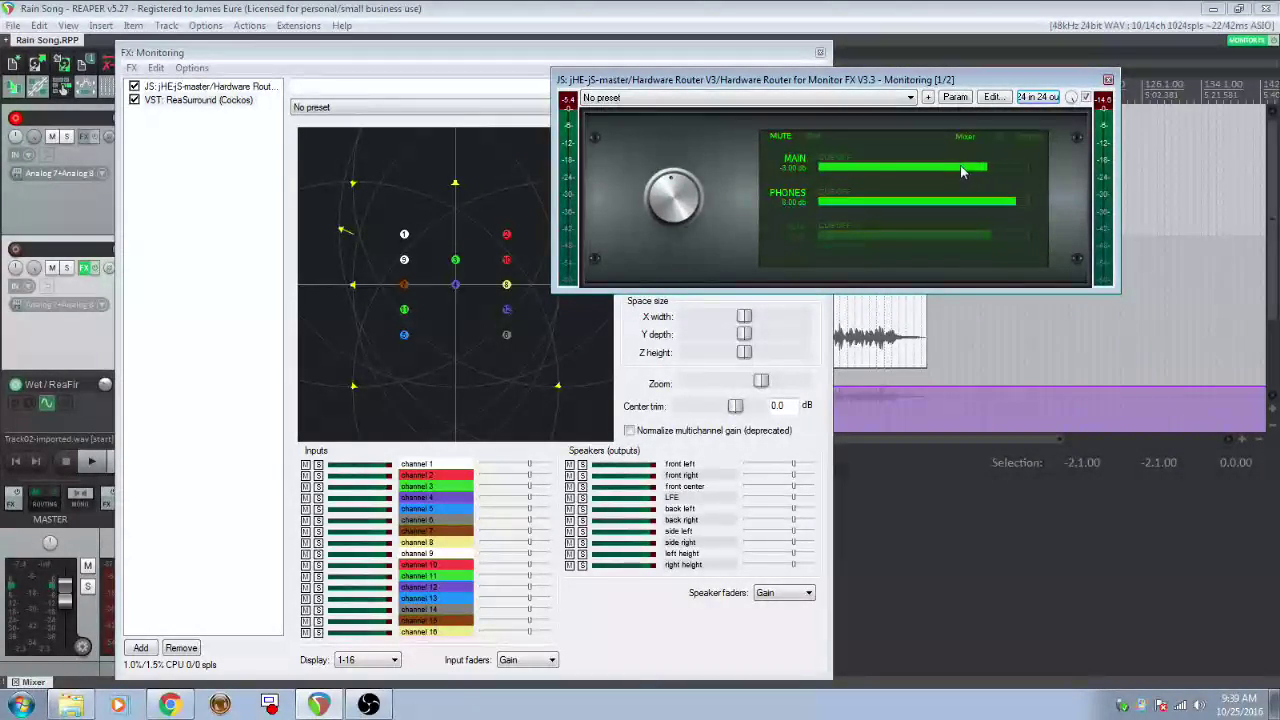
{"action": "scroll", "coordinate": [958, 172], "scroll_direction": "down", "scroll_amount": 5}
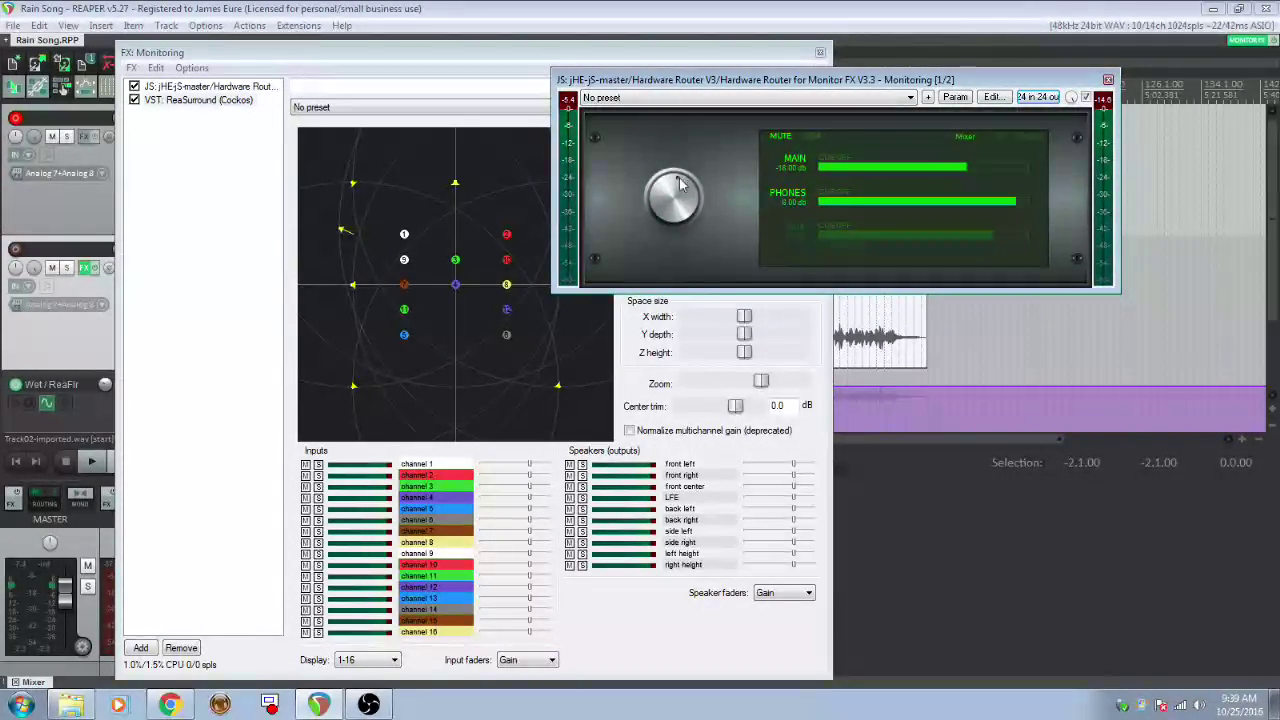
{"action": "mouse_move", "coordinate": [951, 234]}
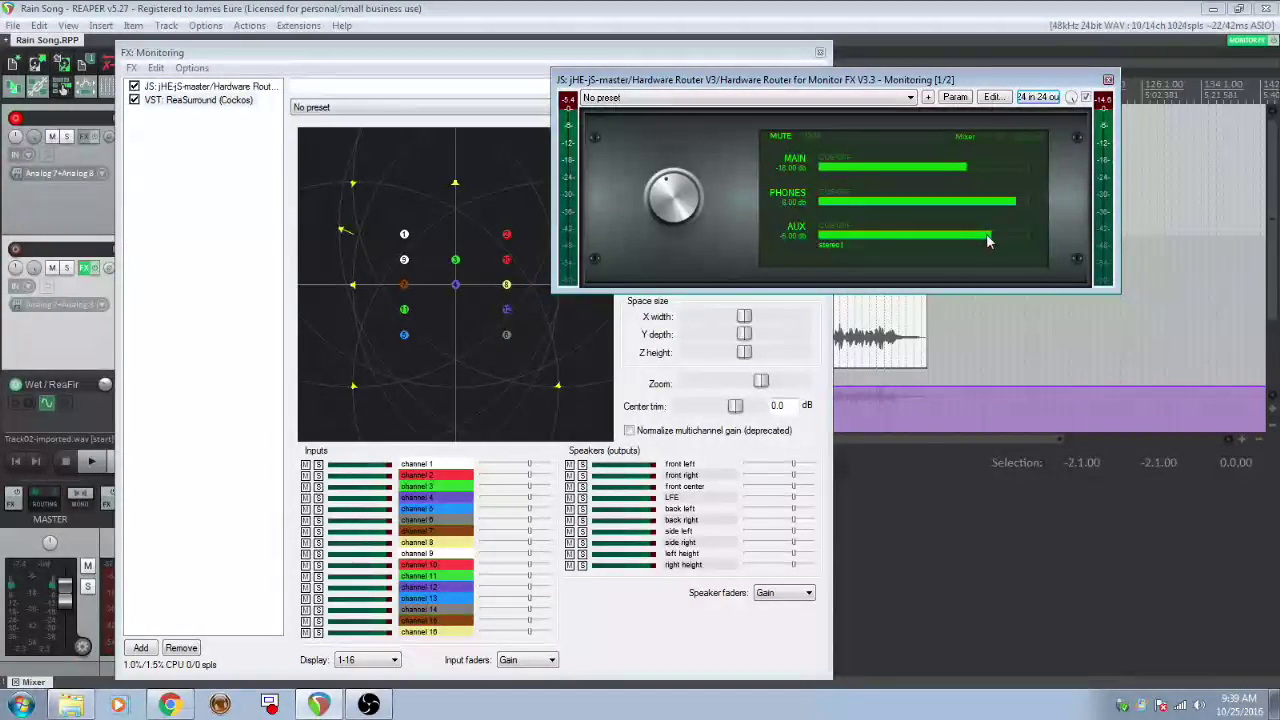
{"action": "mouse_move", "coordinate": [951, 234]}
{"action": "left_mouse_down"}
{"action": "mouse_move", "coordinate": [865, 242]}
{"action": "mouse_move", "coordinate": [949, 241]}
{"action": "left_mouse_up"}
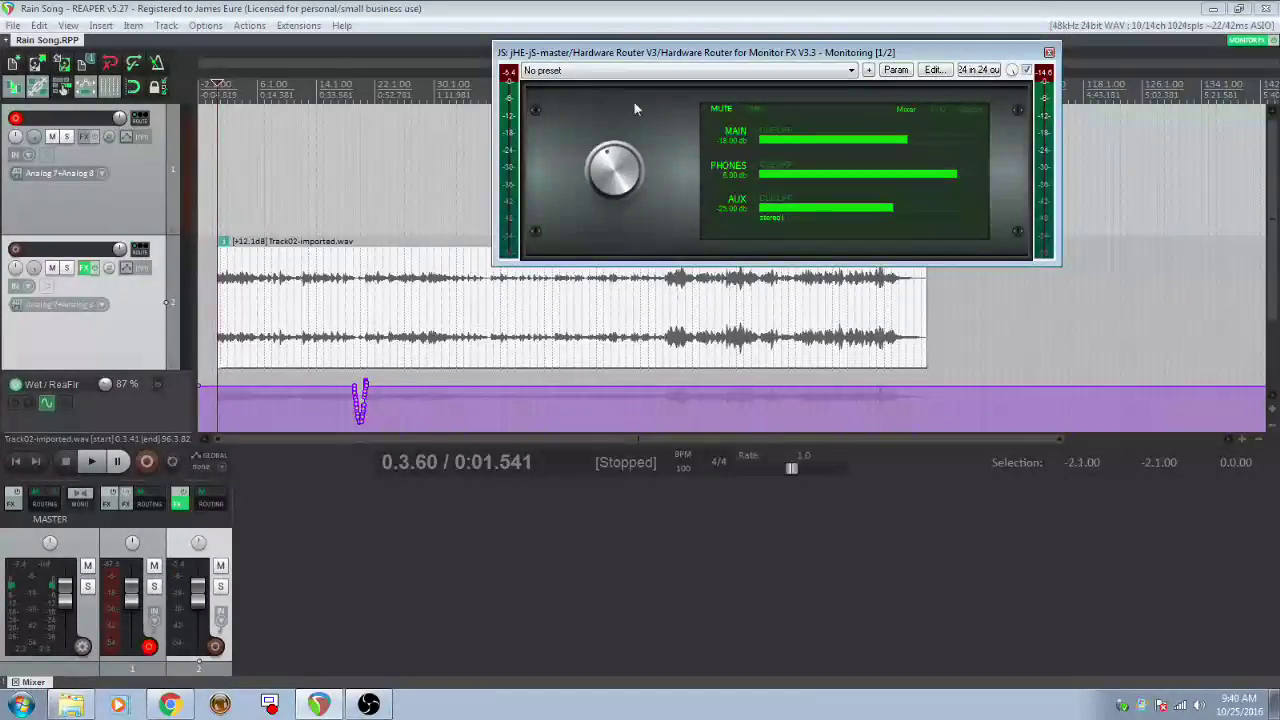
- Reposition the Hardware Router window and briefly check its pin routing grid
{"action": "left_click_drag", "start_coordinate": [671, 54], "coordinate": [866, 84]}
{"action": "left_click", "coordinate": [1160, 95]}
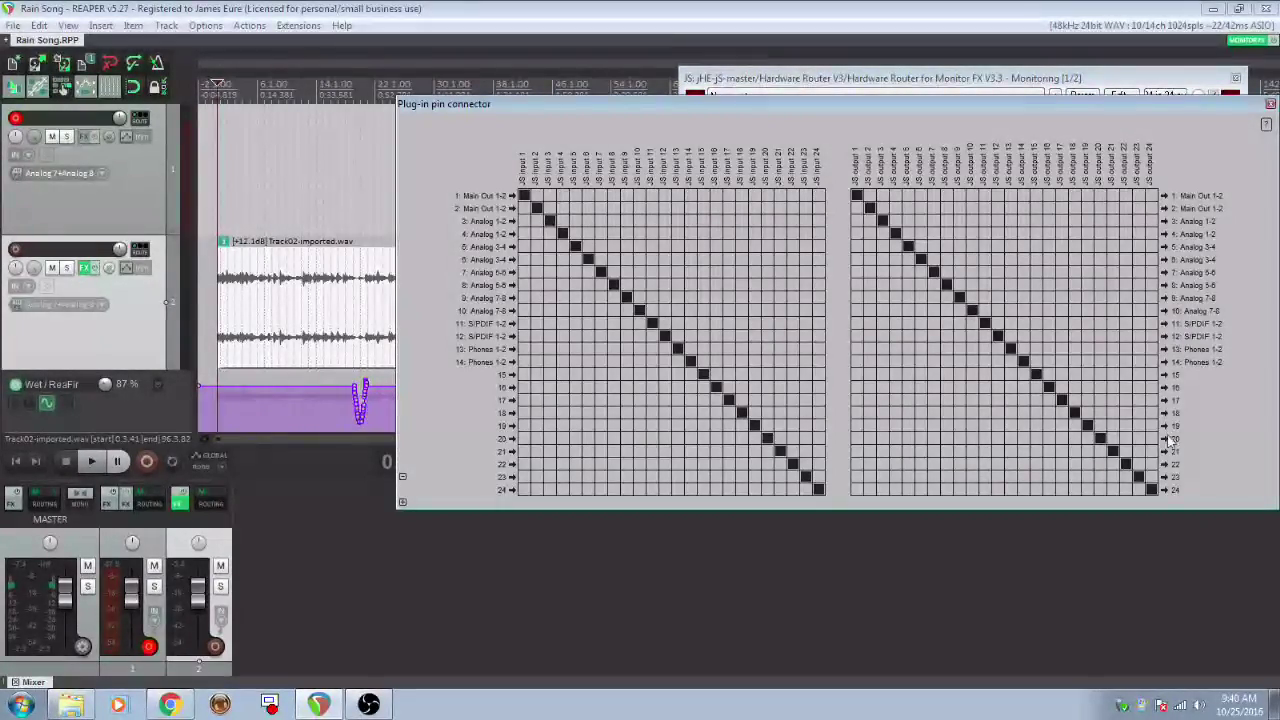
{"action": "left_click", "coordinate": [1270, 104]}
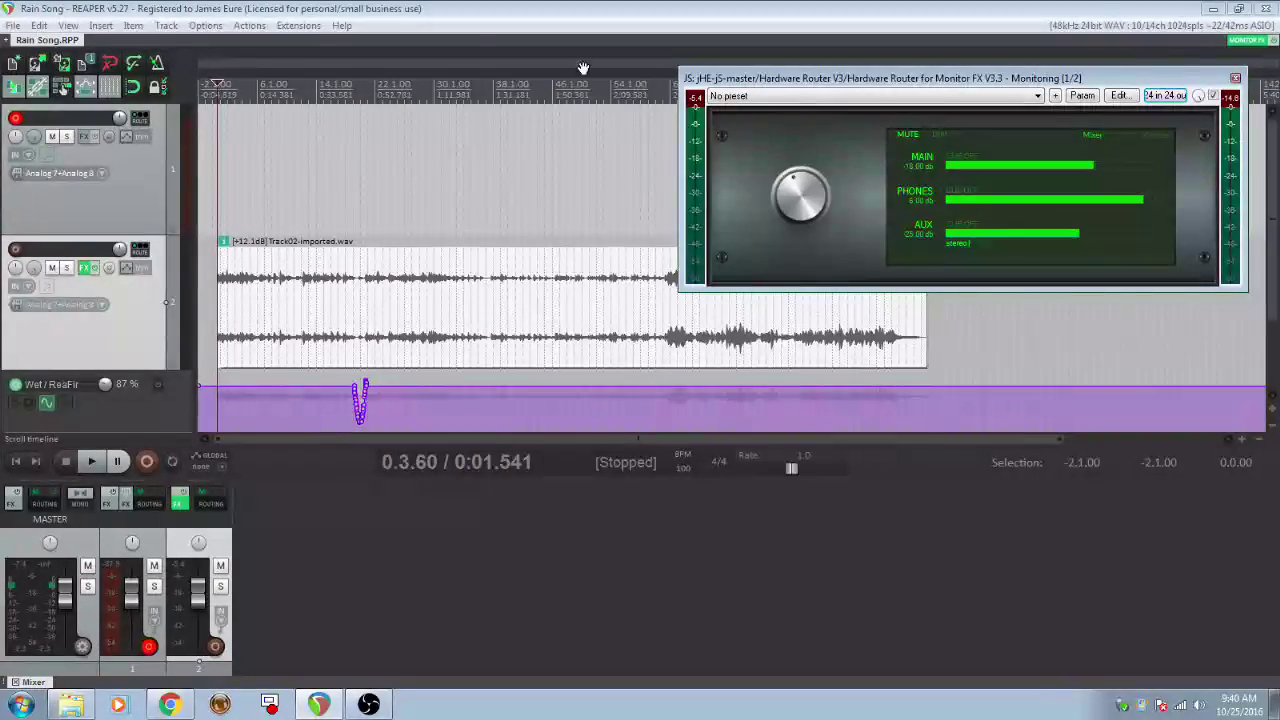
- In Preferences > Audio, enable input channel name aliasing
{"action": "left_click", "coordinate": [205, 25]}
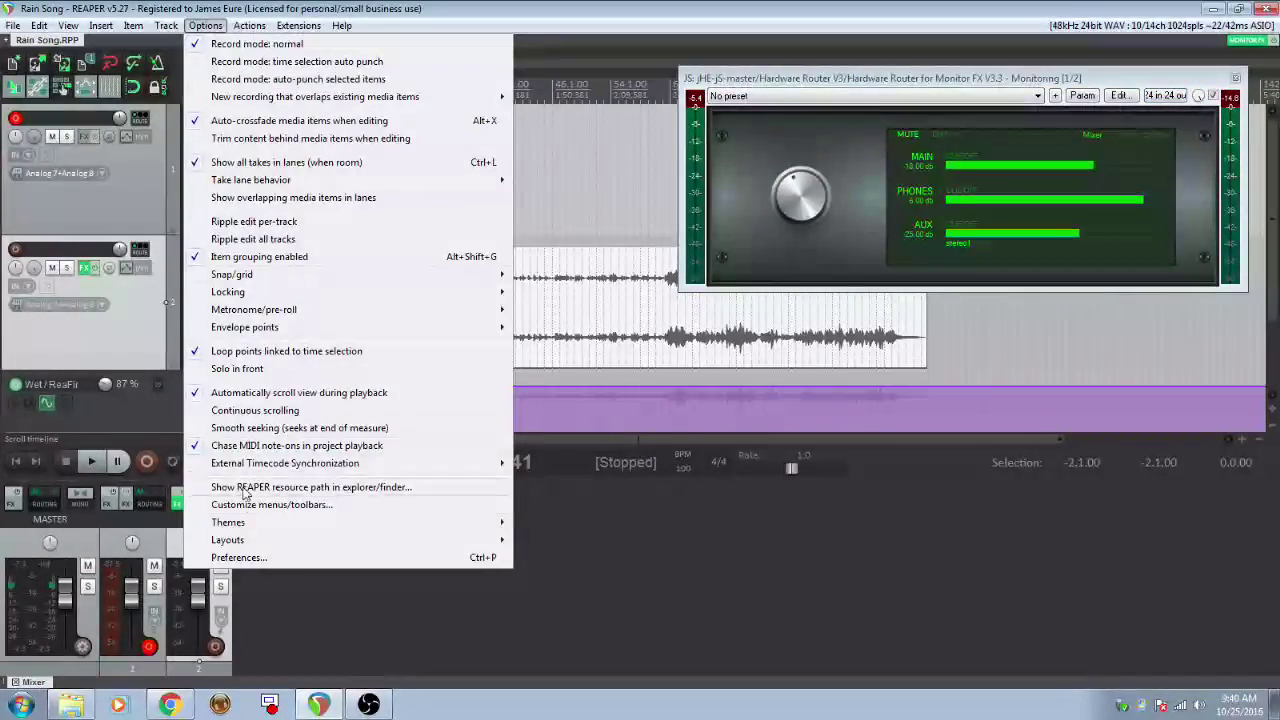
{"action": "left_click", "coordinate": [238, 557]}
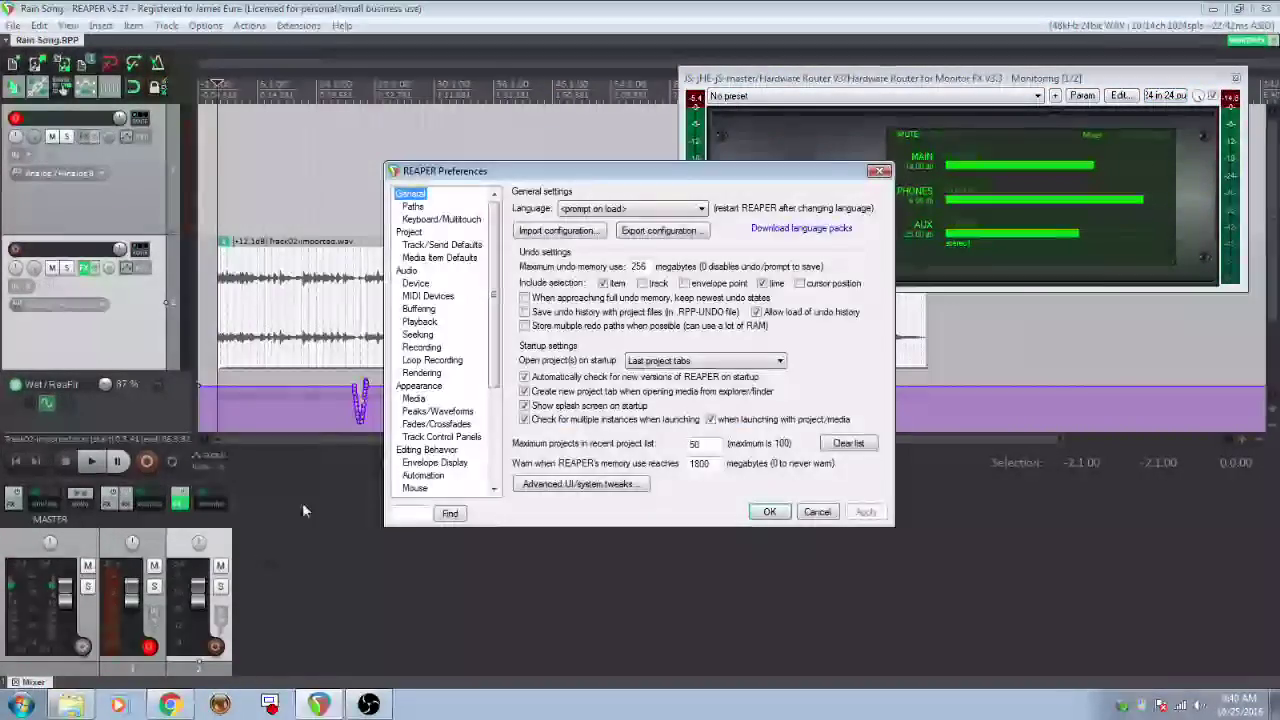
{"action": "left_click", "coordinate": [410, 270]}
{"action": "left_click_drag", "start_coordinate": [571, 170], "coordinate": [373, 78]}
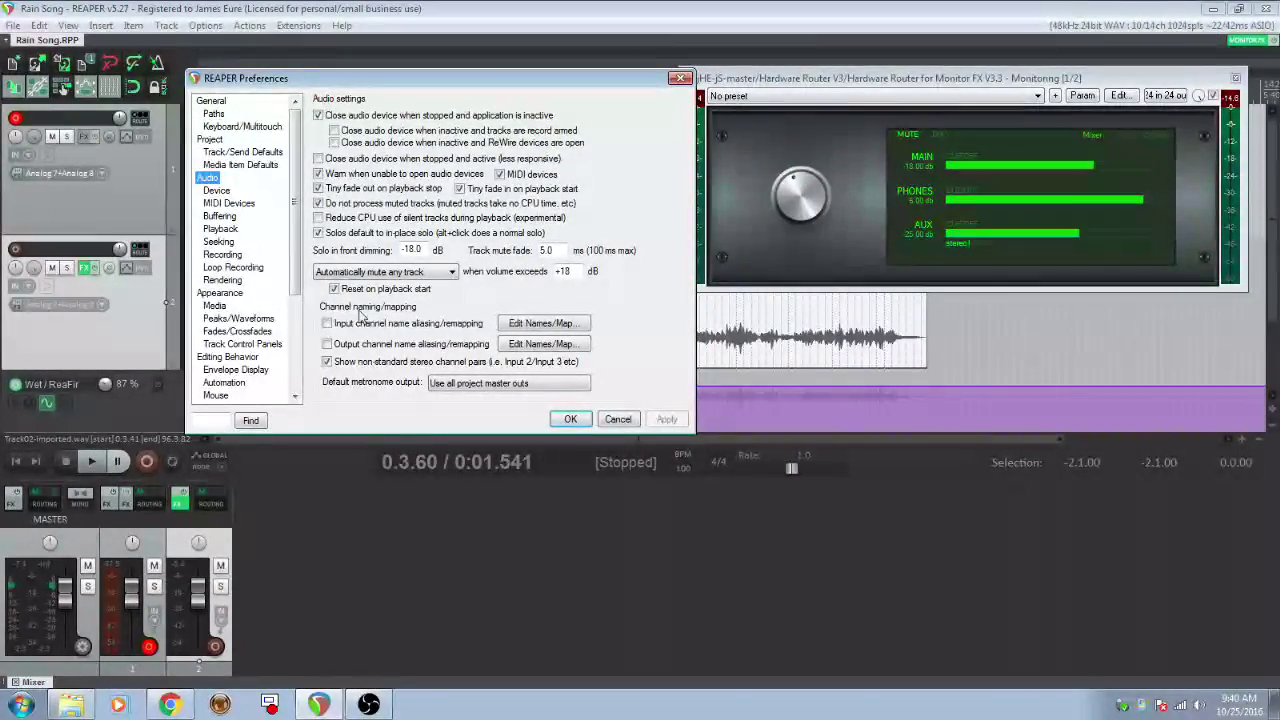
{"action": "left_click", "coordinate": [327, 323]}
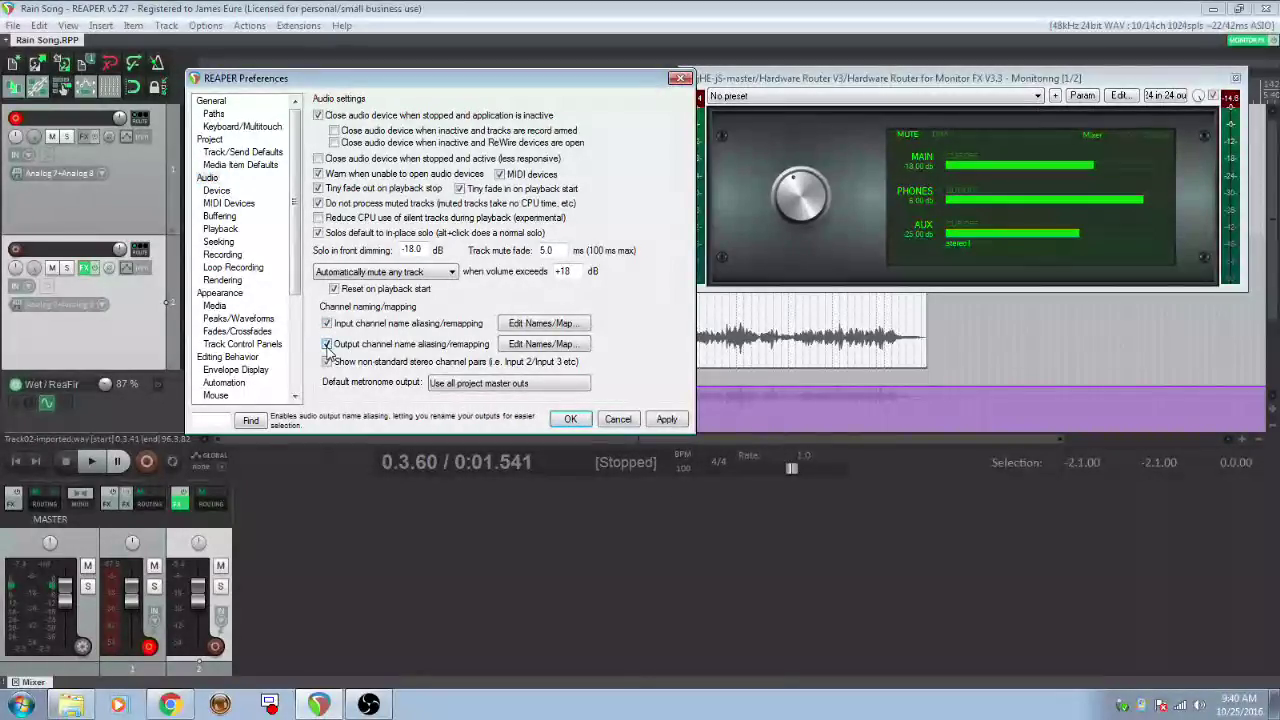
- Delete both S/PDIF 1-2 rows from the output alias list, leaving Phones 1-2 as the last entry
{"action": "left_click", "coordinate": [531, 345]}
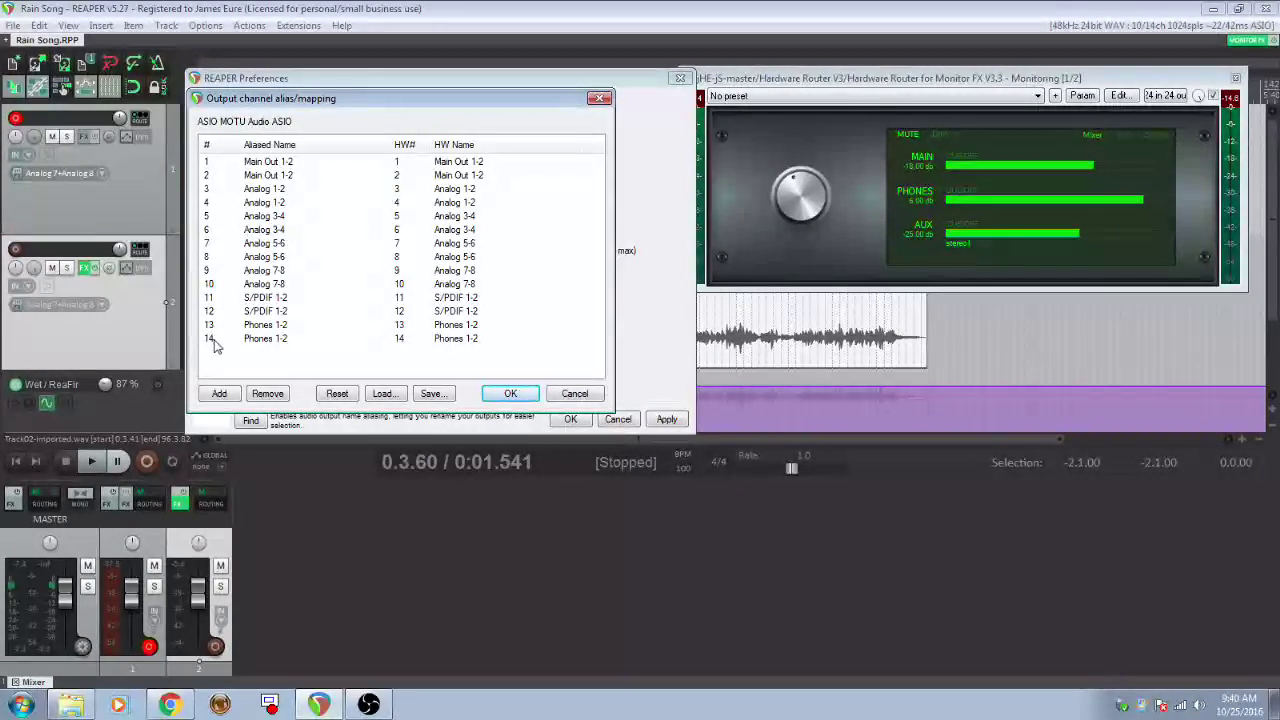
{"action": "left_click", "coordinate": [277, 300]}
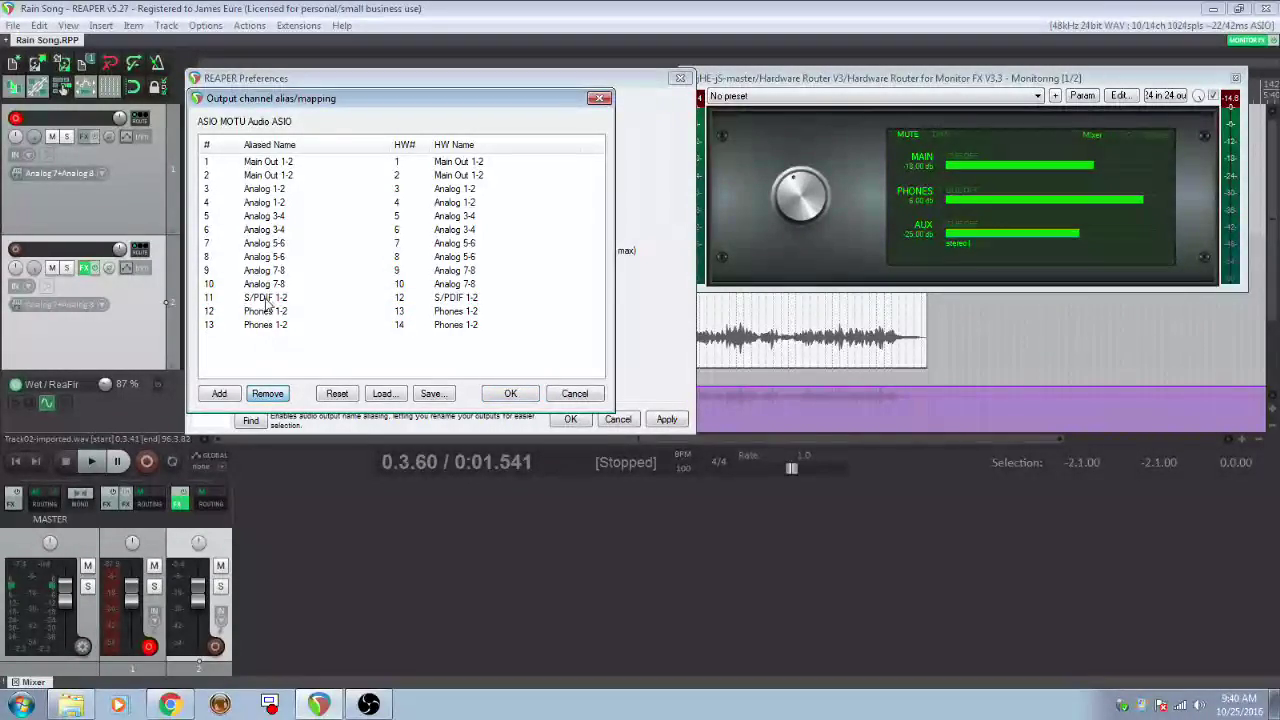
{"action": "left_click", "coordinate": [268, 299]}
{"action": "left_click", "coordinate": [268, 394]}
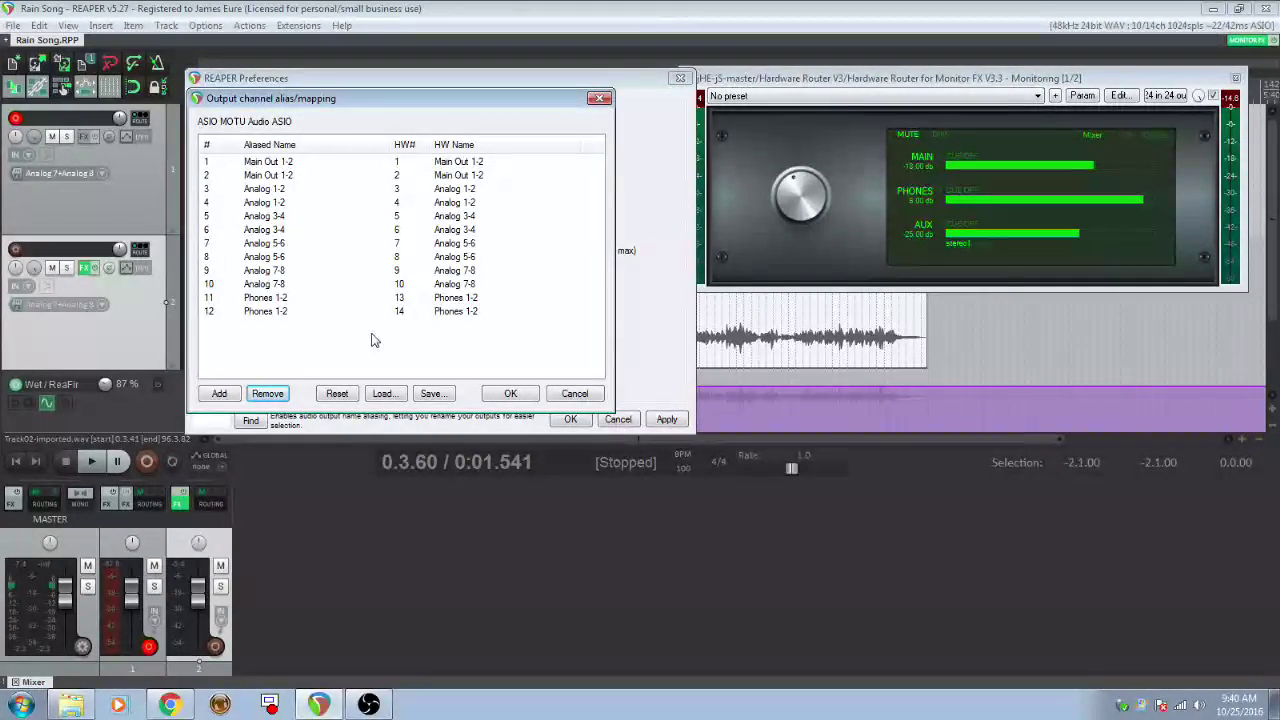
{"action": "left_click_drag", "start_coordinate": [375, 103], "coordinate": [597, 140]}
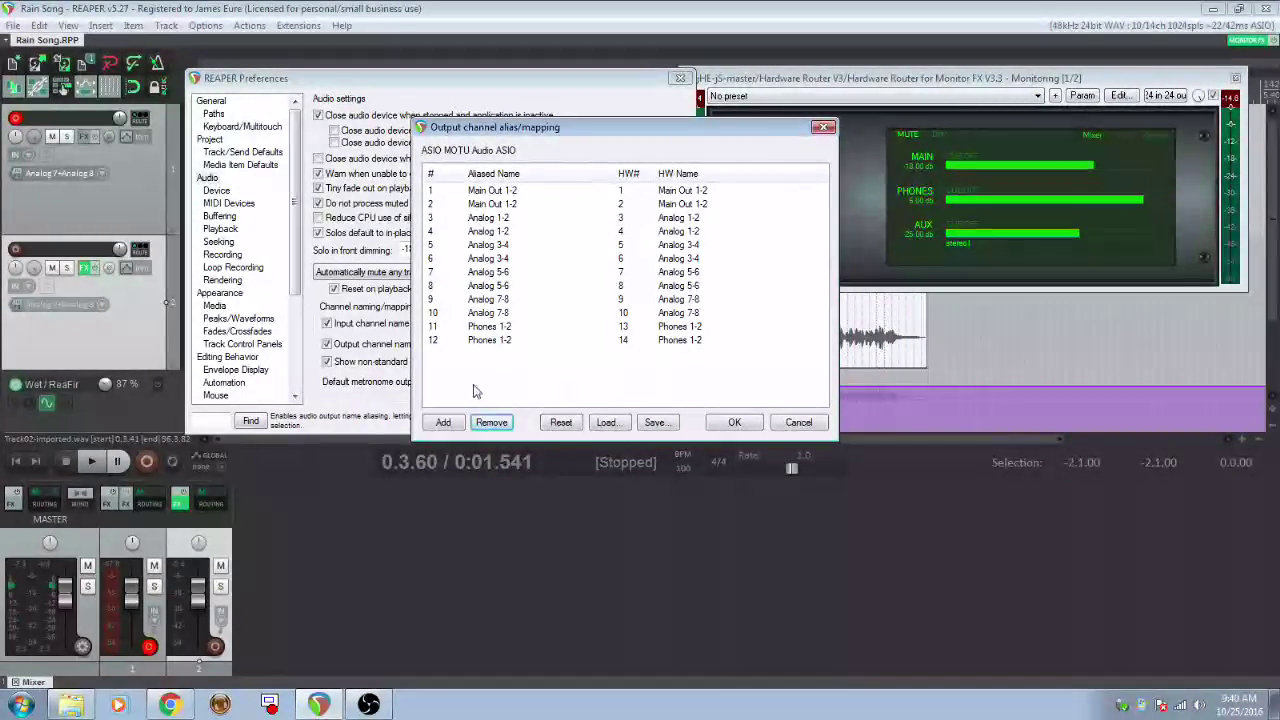
- Add unconnected output entries until the alias list reaches 24 channels
{"action": "left_click", "coordinate": [446, 423]}
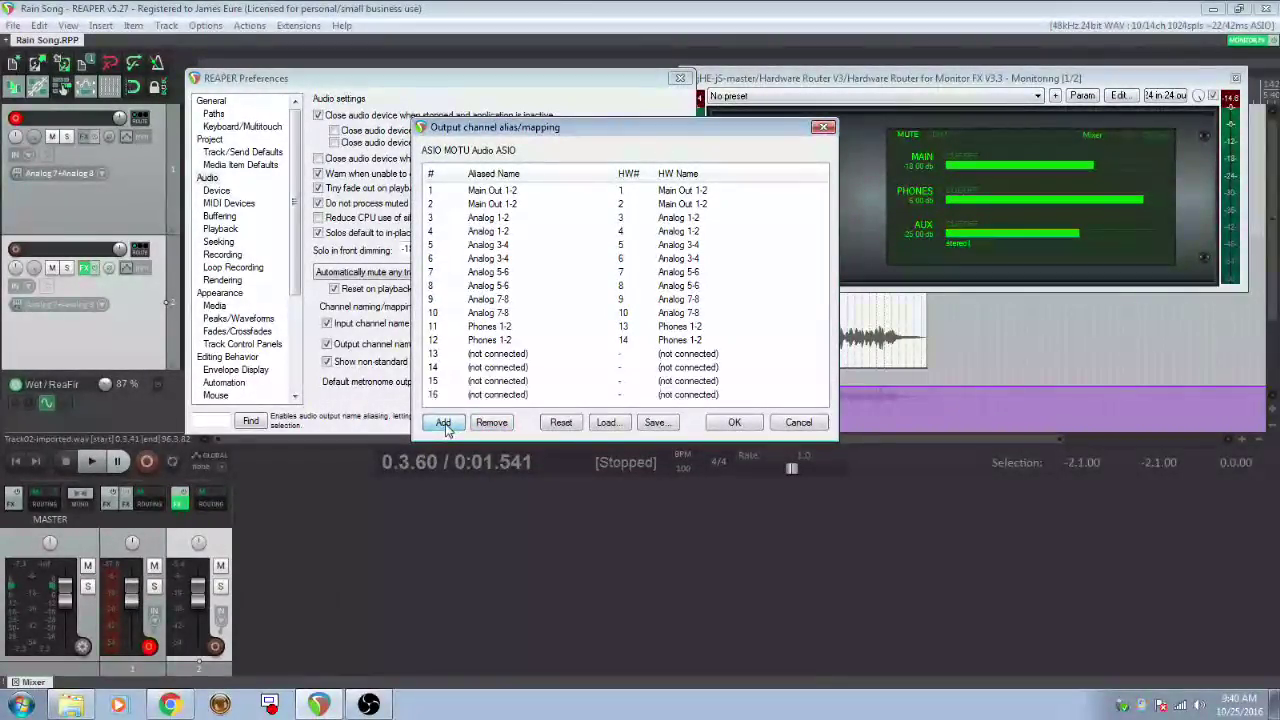
{"action": "left_click", "coordinate": [446, 423]}
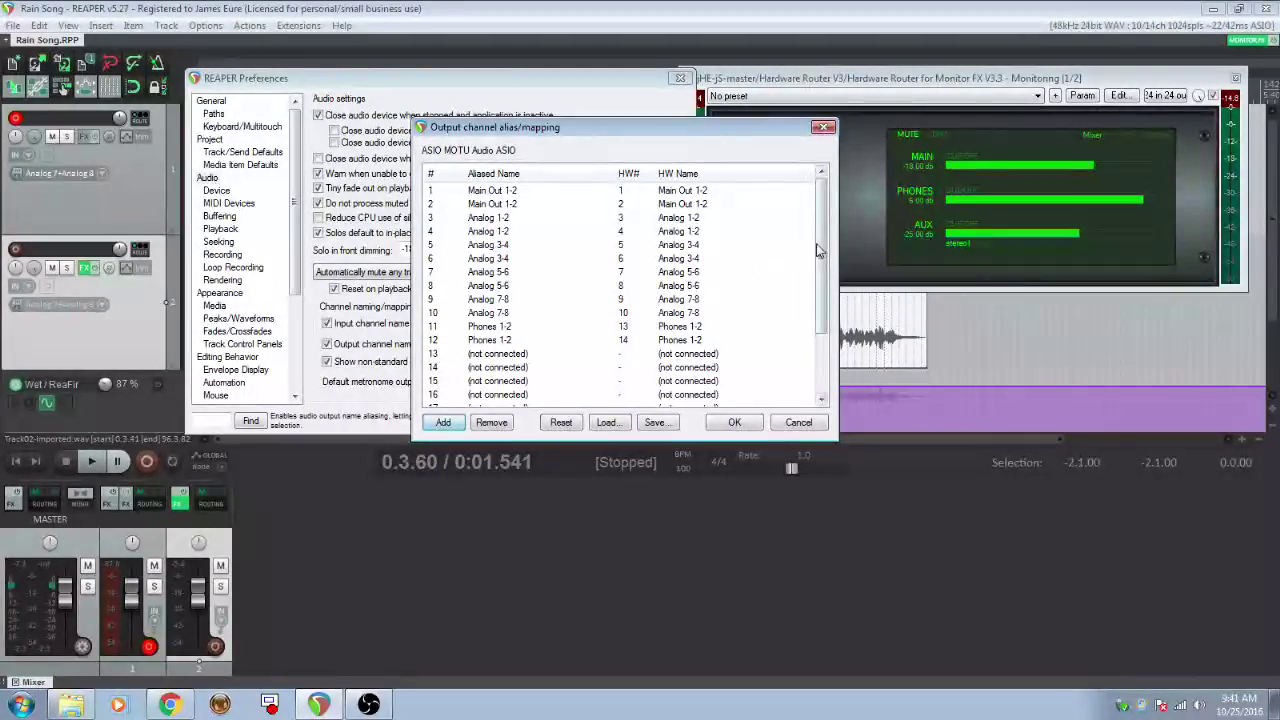
{"action": "left_click_drag", "start_coordinate": [815, 250], "coordinate": [780, 360]}
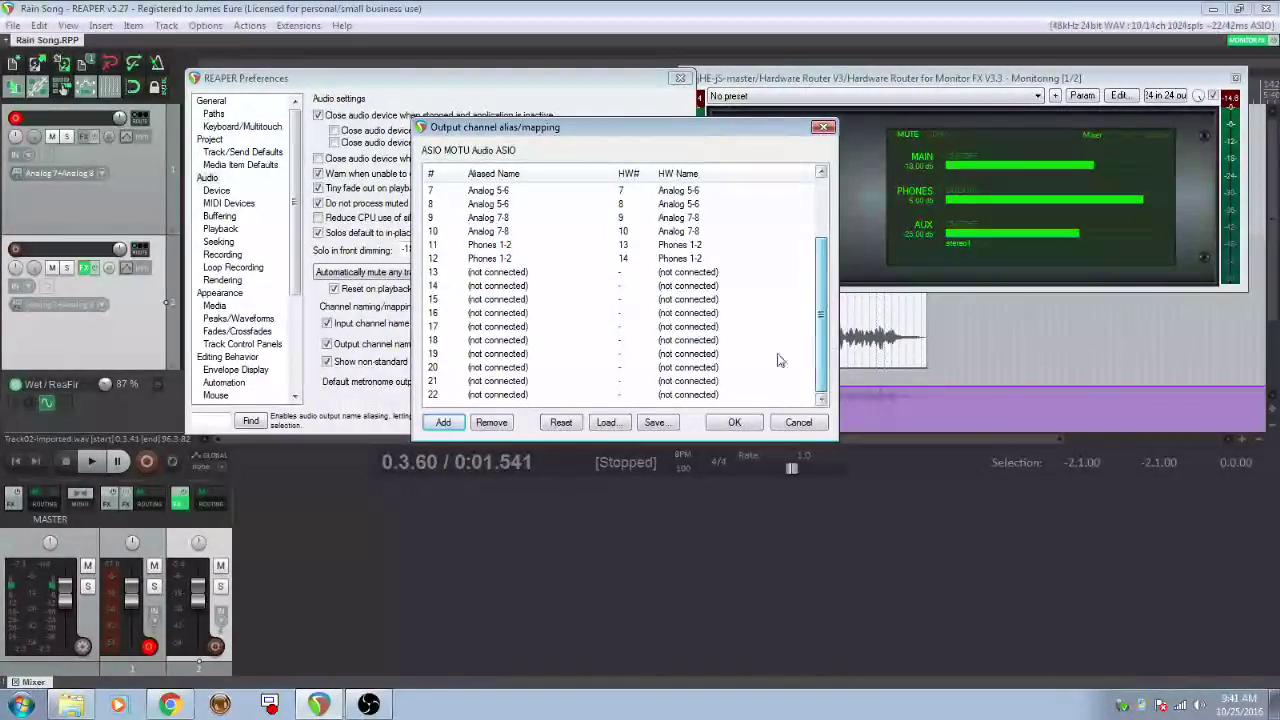
{"action": "left_click", "coordinate": [443, 422]}
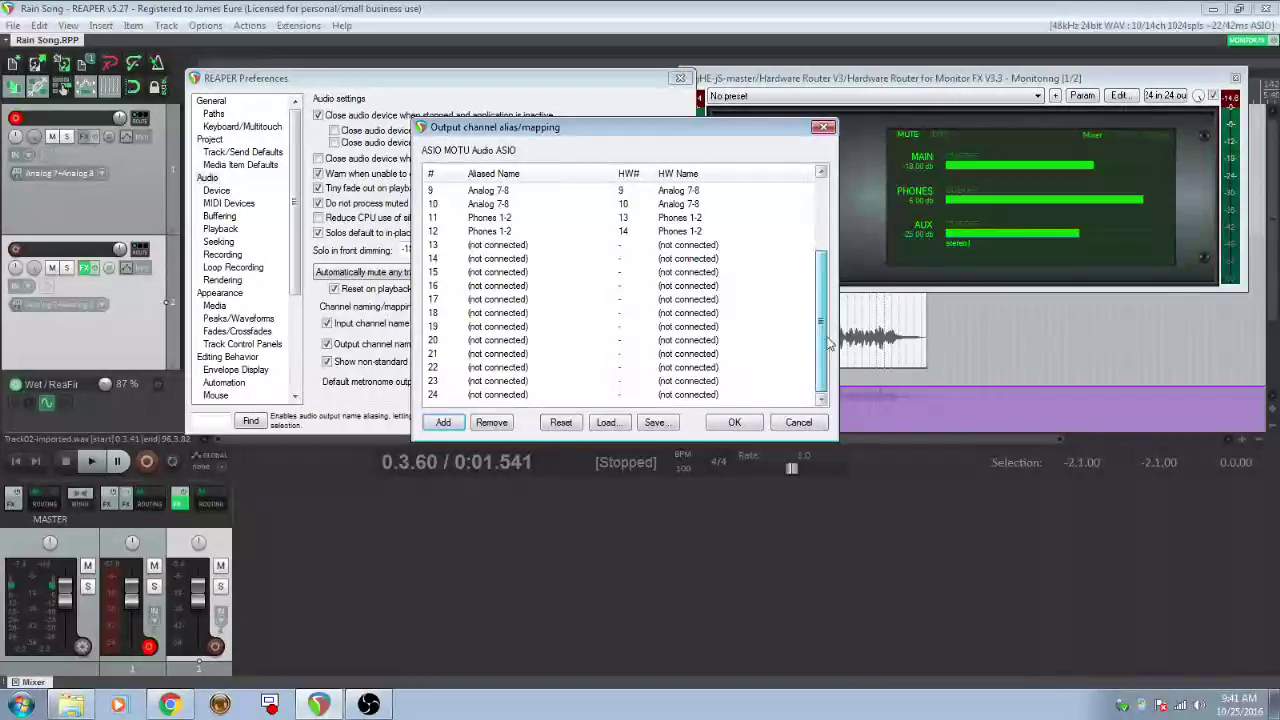
{"action": "left_click_drag", "start_coordinate": [829, 352], "coordinate": [826, 280]}
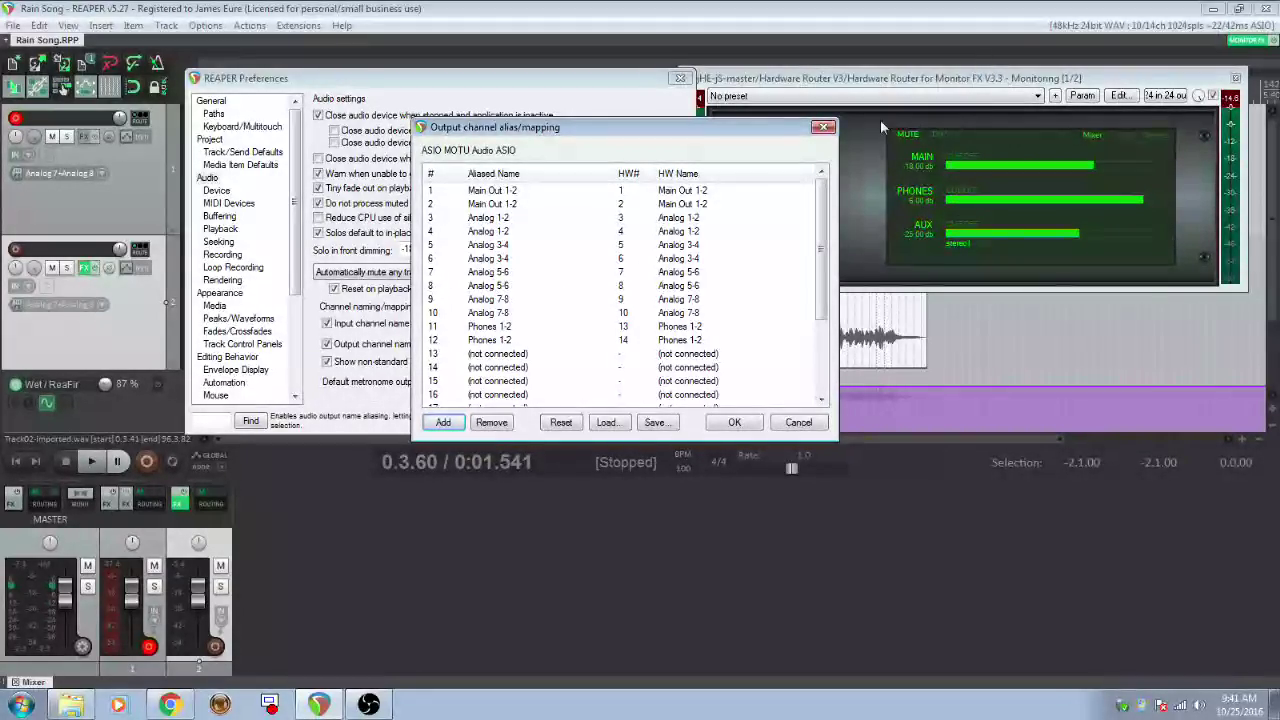
- Rename output channels 13 and 14 to 'Media Explorer L' and 'Media Explorer R'
{"action": "double_click", "coordinate": [493, 356]}
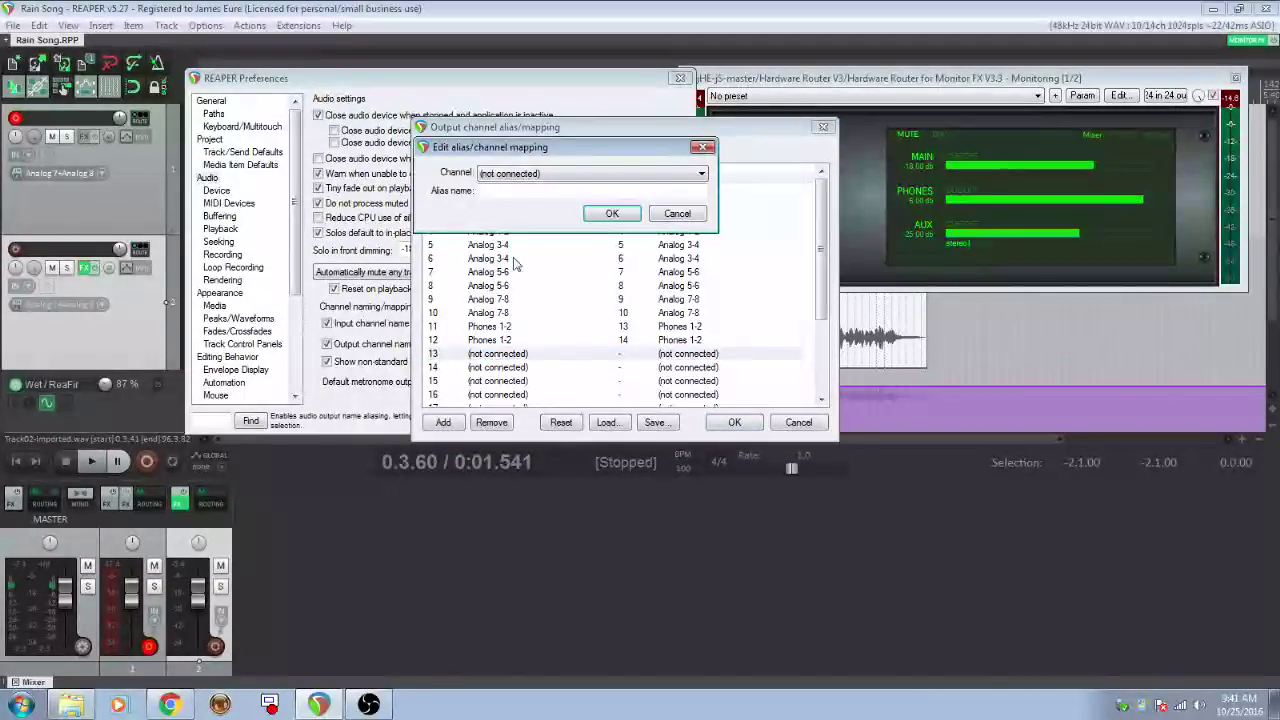
{"action": "type", "text": "Media"}
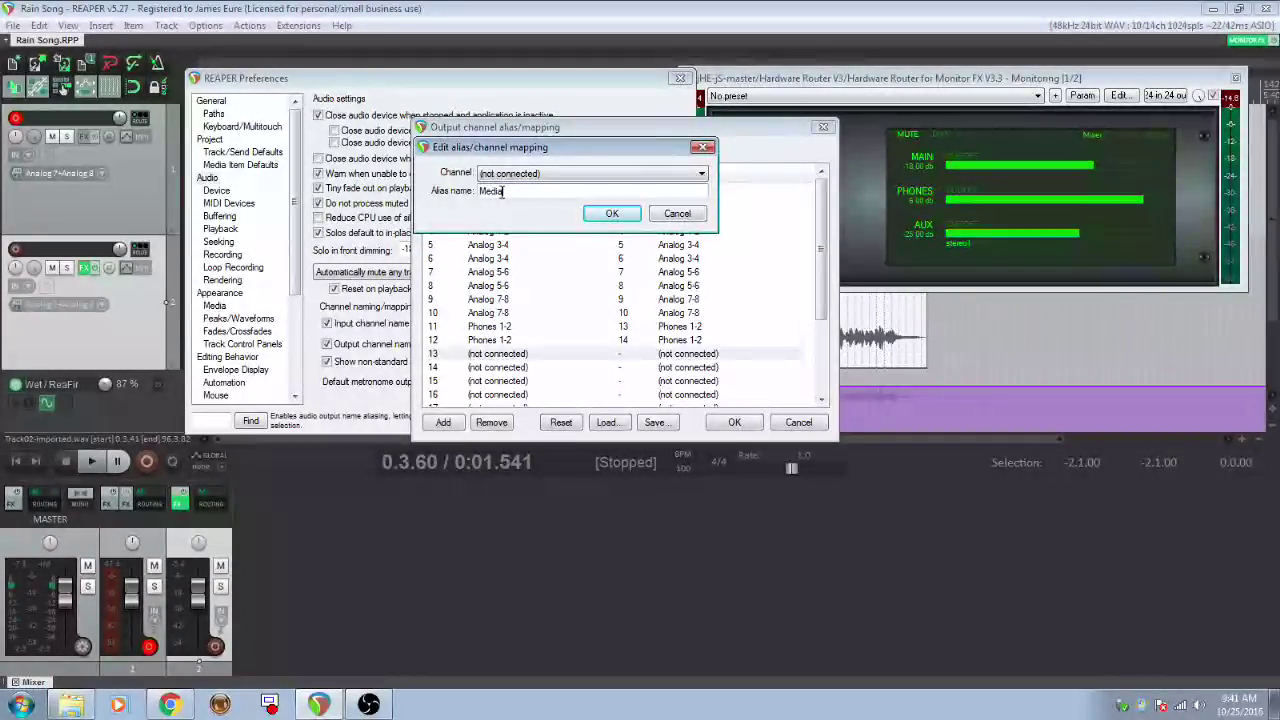
{"action": "type", "text": "Explorer L"}
{"action": "key", "text": "Return"}
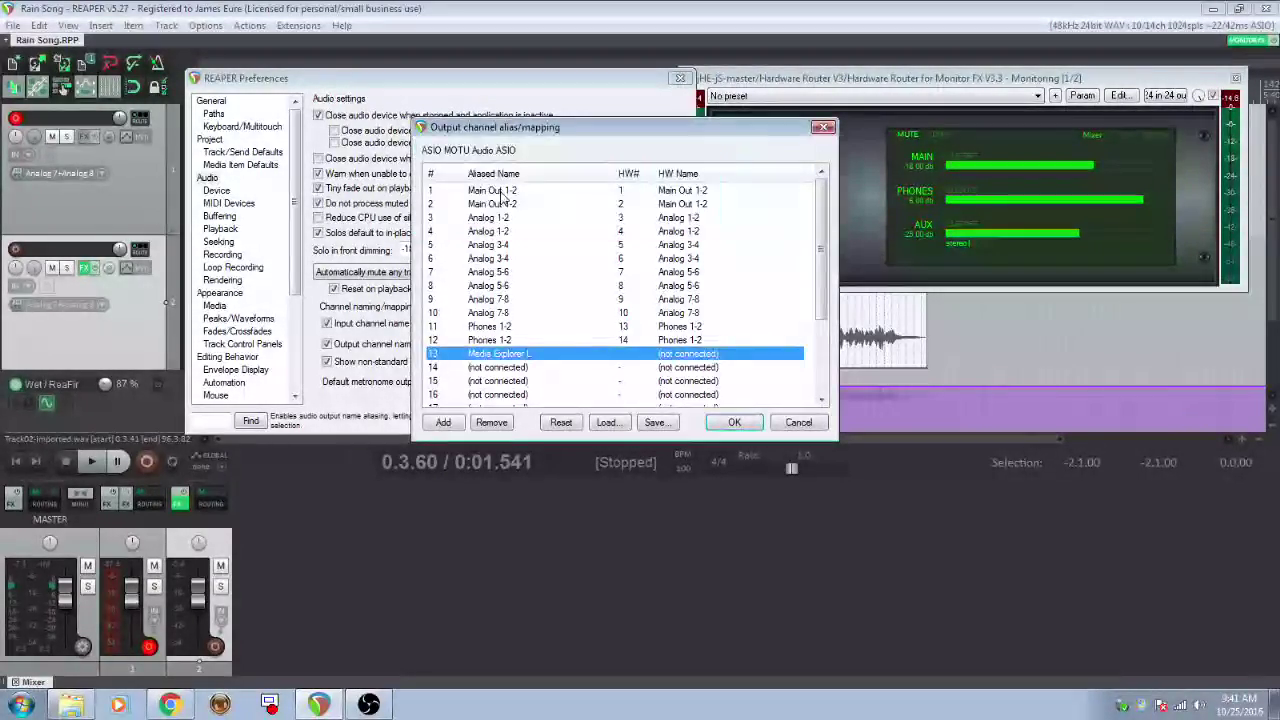
{"action": "double_click", "coordinate": [490, 367]}
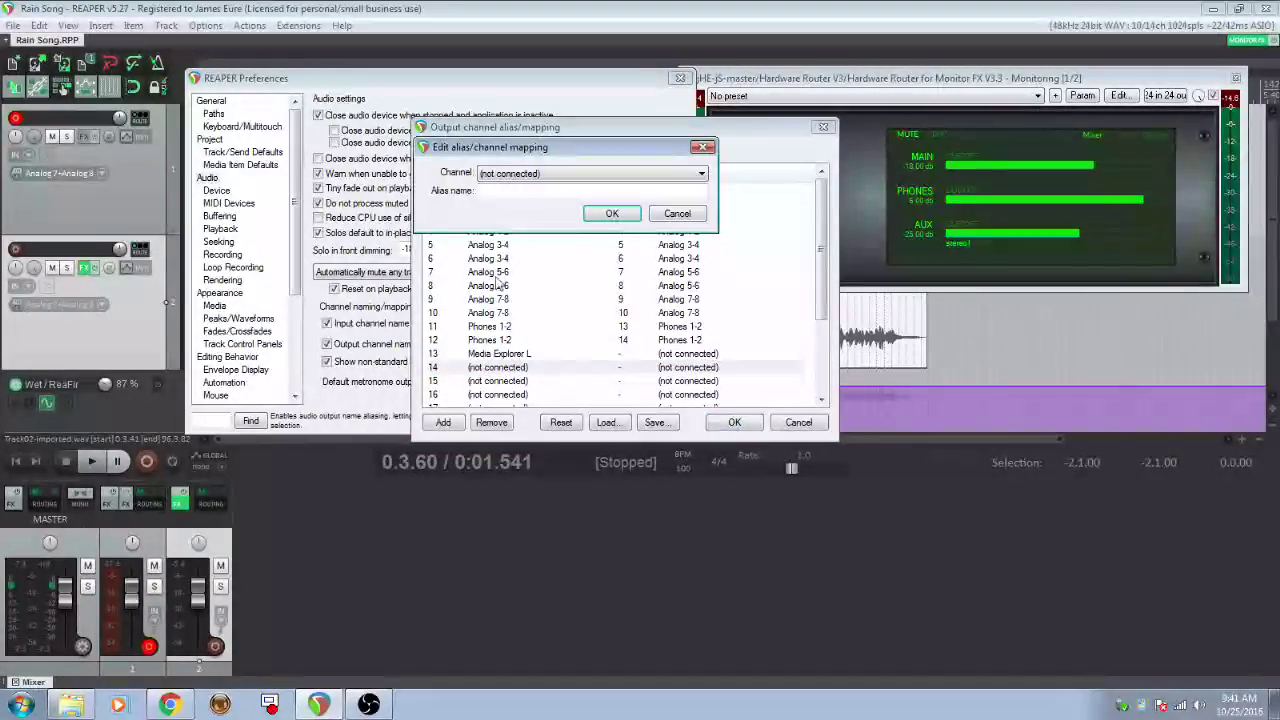
{"action": "type", "text": "Media Explorer R"}
{"action": "key", "text": "Return"}
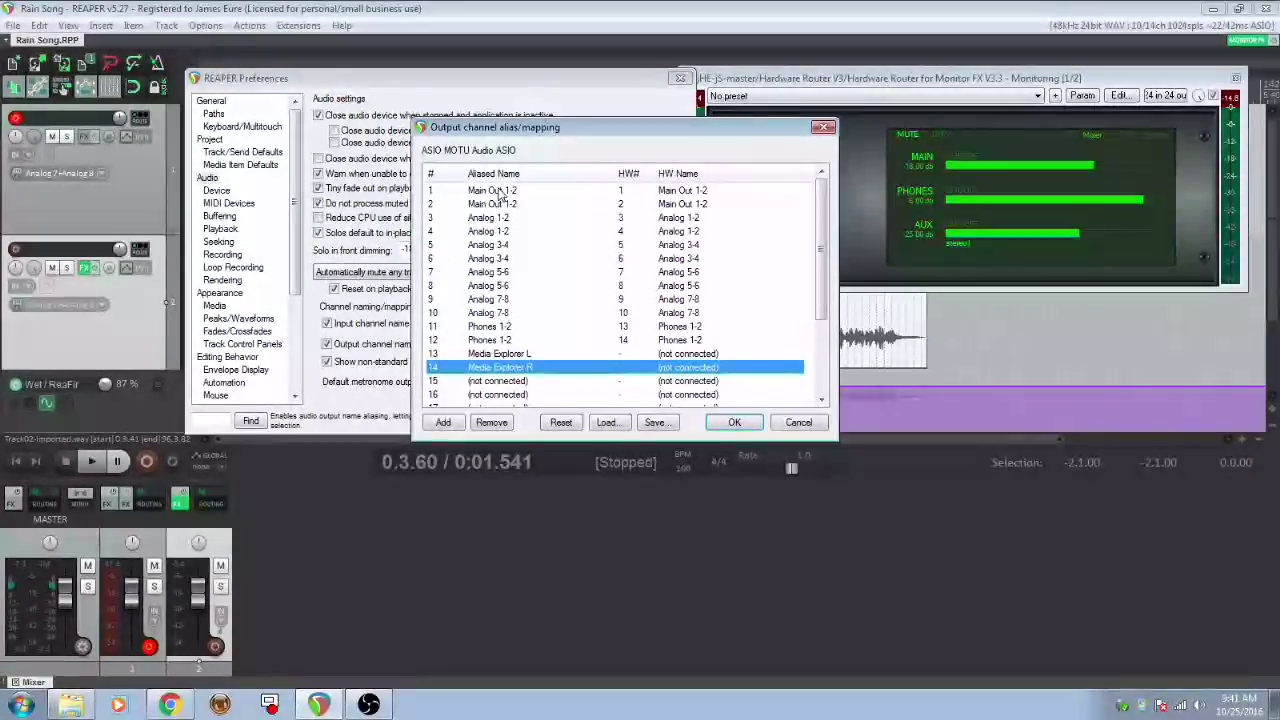
- Close the alias list, apply and confirm Preferences, and view the router's pin connector
{"action": "key", "text": "Return"}
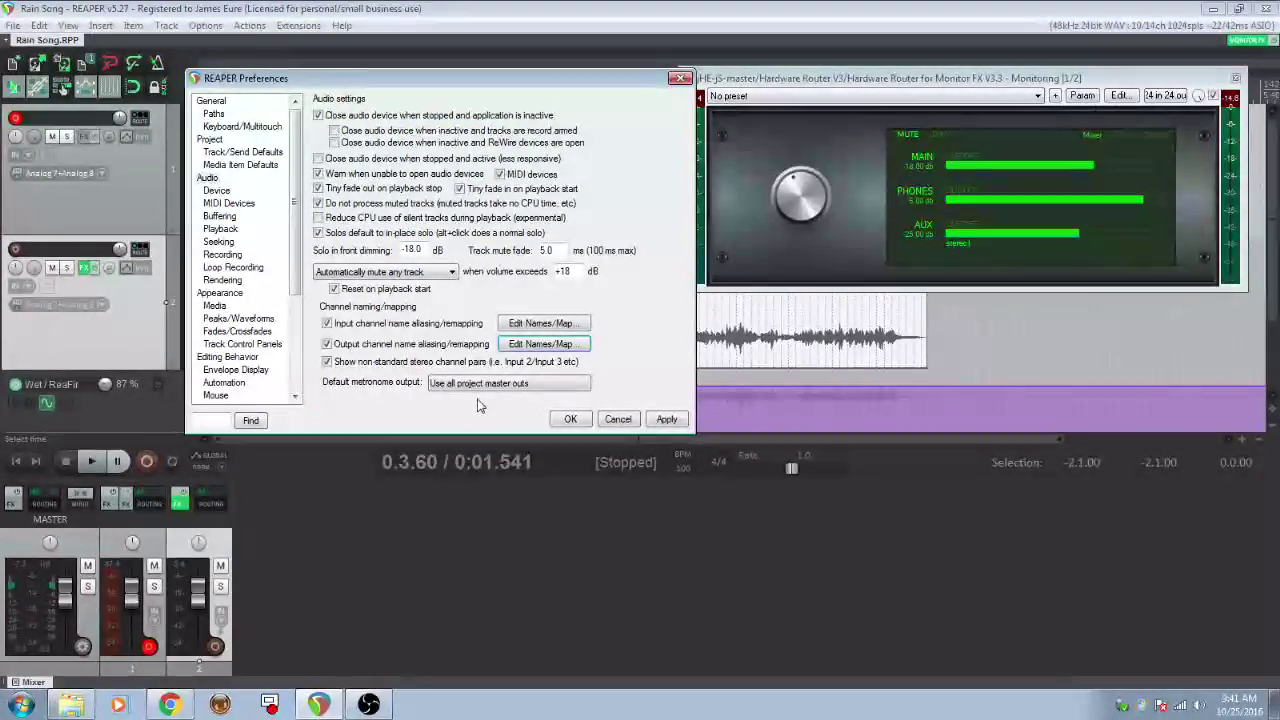
{"action": "left_click", "coordinate": [663, 420]}
{"action": "left_click", "coordinate": [681, 78]}
{"action": "left_click", "coordinate": [1166, 96]}
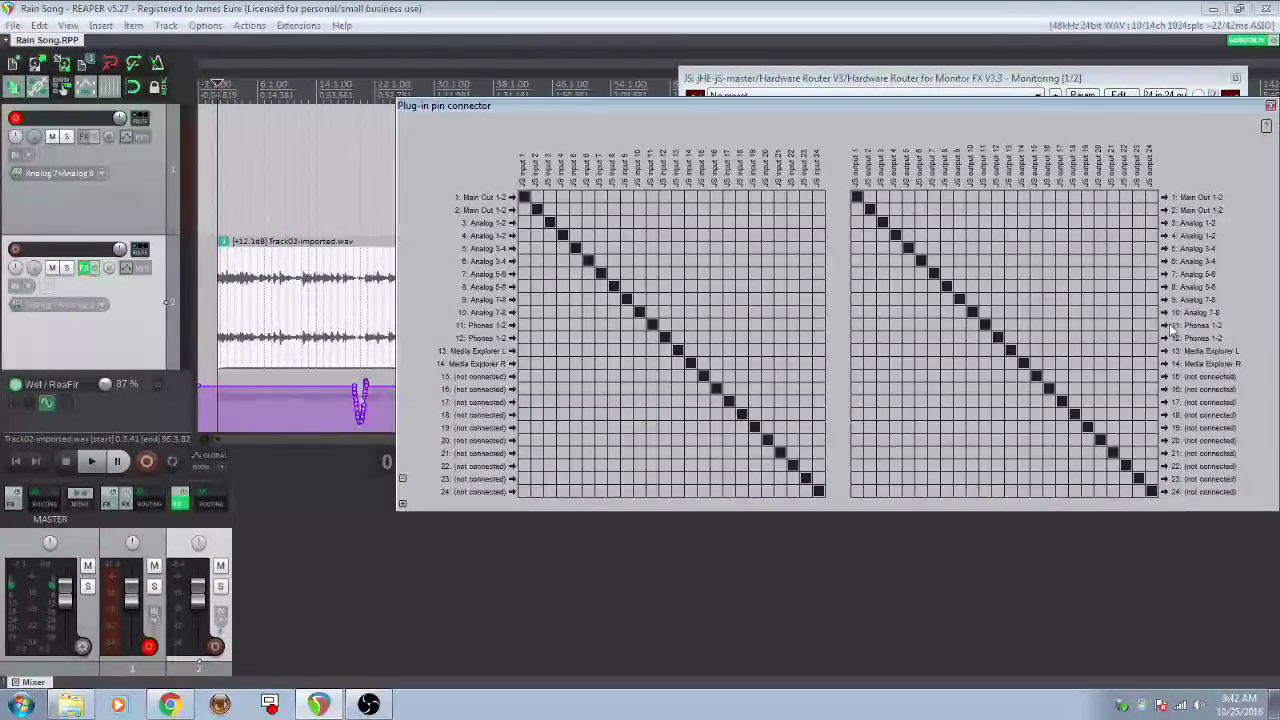
- Close the pin connector and return the Hardware Router display to its Mixer page
{"action": "left_click", "coordinate": [1271, 106]}
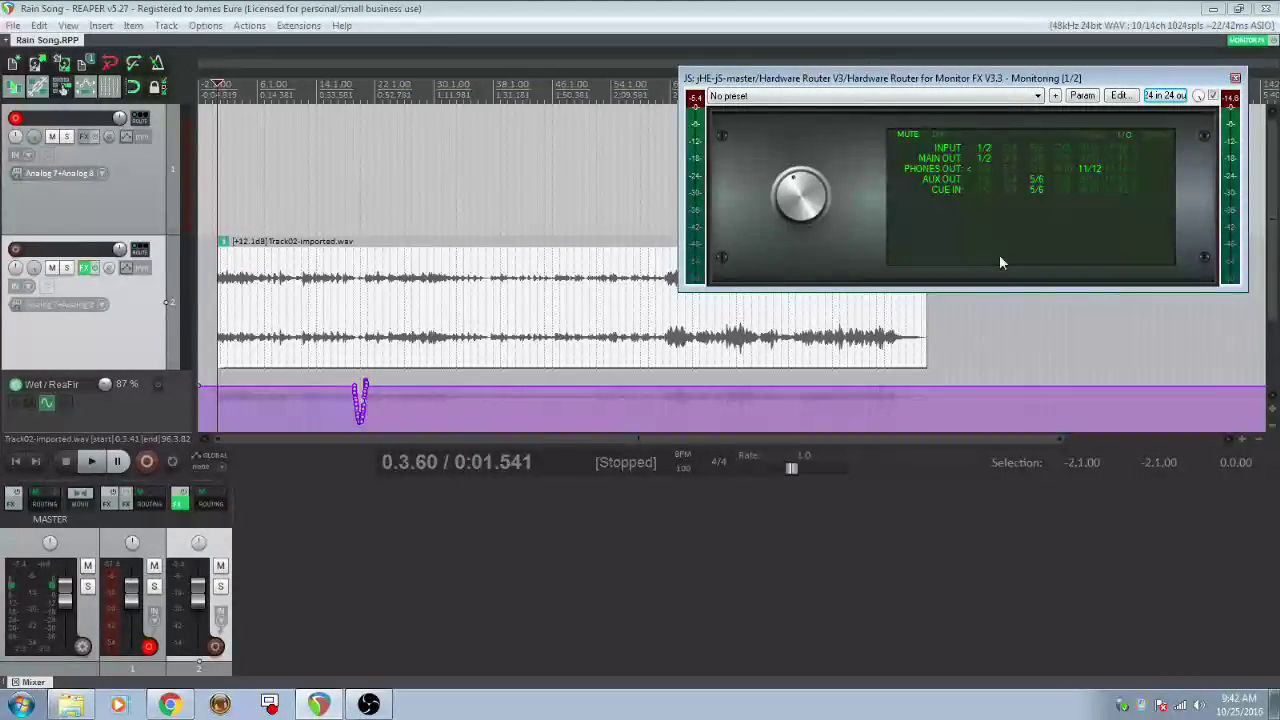
{"action": "left_click", "coordinate": [1095, 134]}
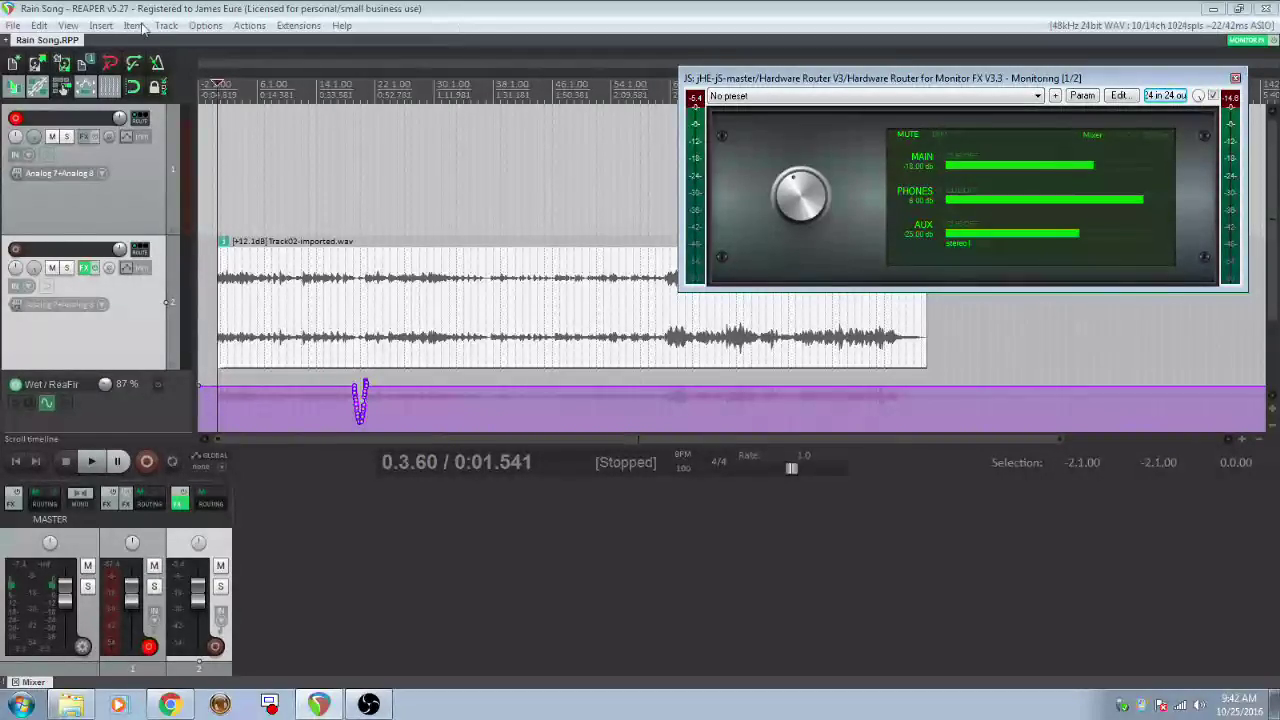
- Dock the Media Explorer below and route its previews to 13: Stereo Media Explorer L/R
{"action": "left_click", "coordinate": [67, 25]}
{"action": "left_click", "coordinate": [112, 244]}
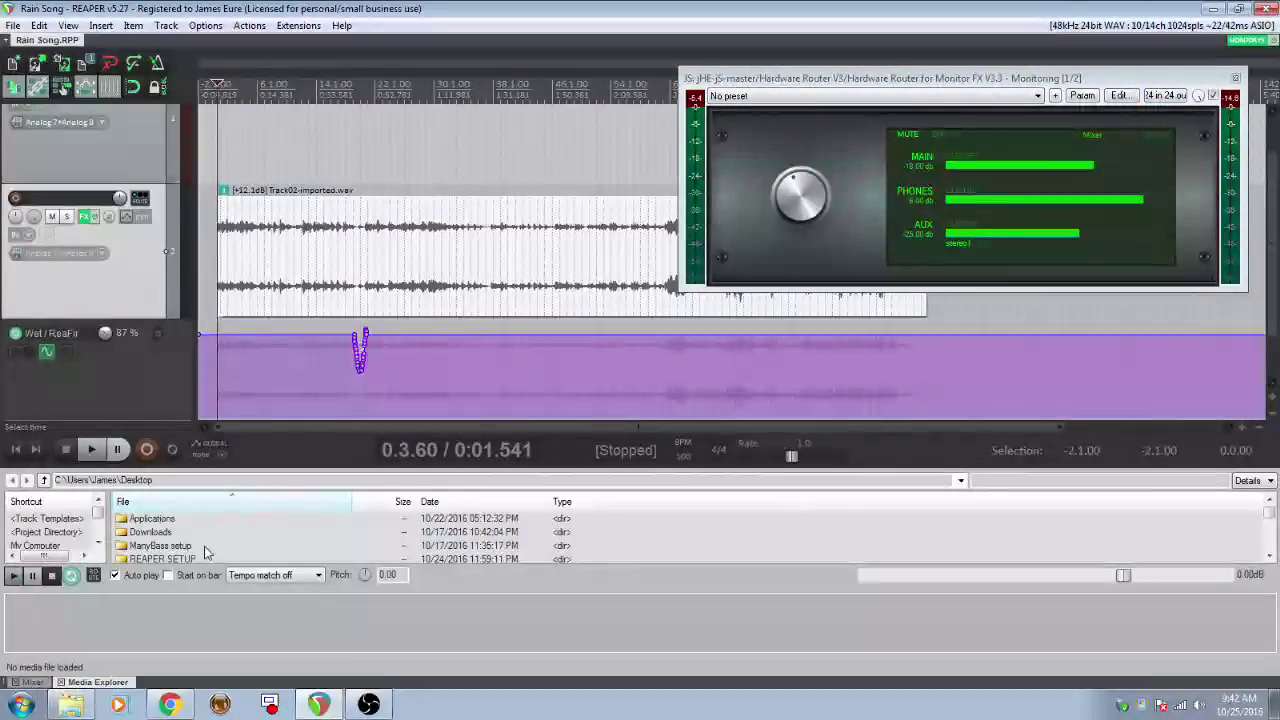
{"action": "left_click", "coordinate": [100, 577]}
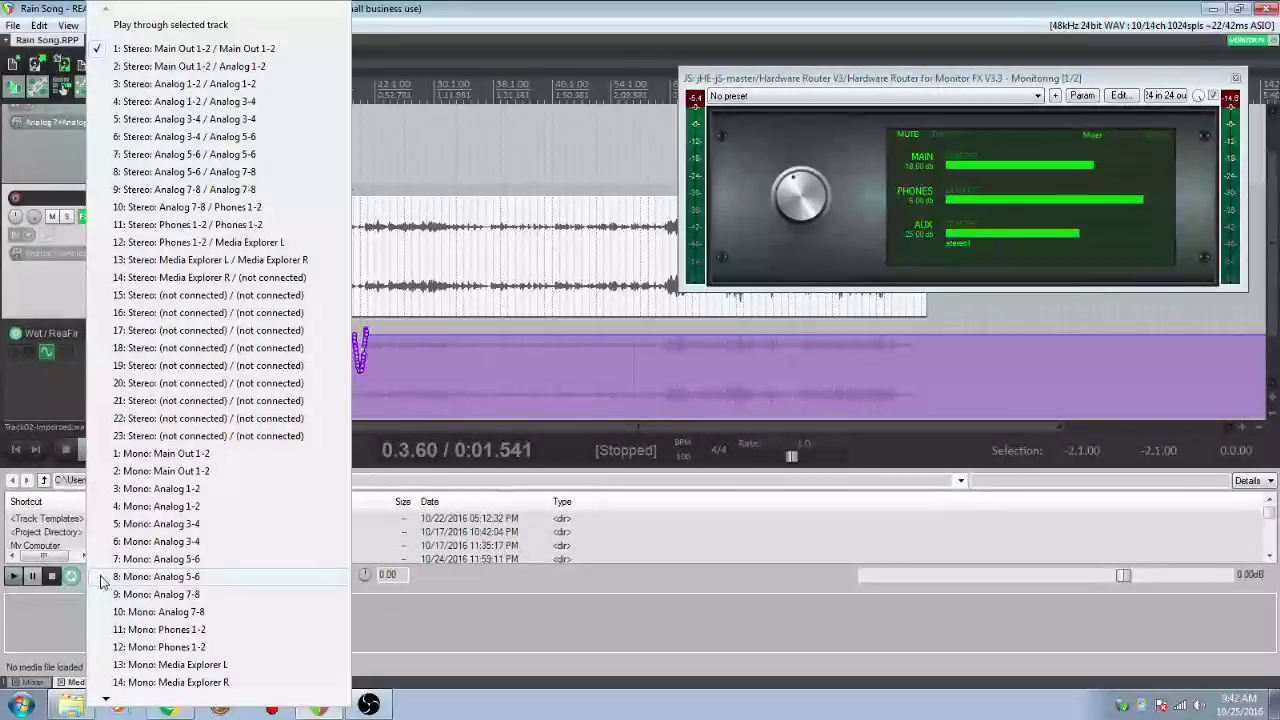
{"action": "left_click", "coordinate": [208, 262]}
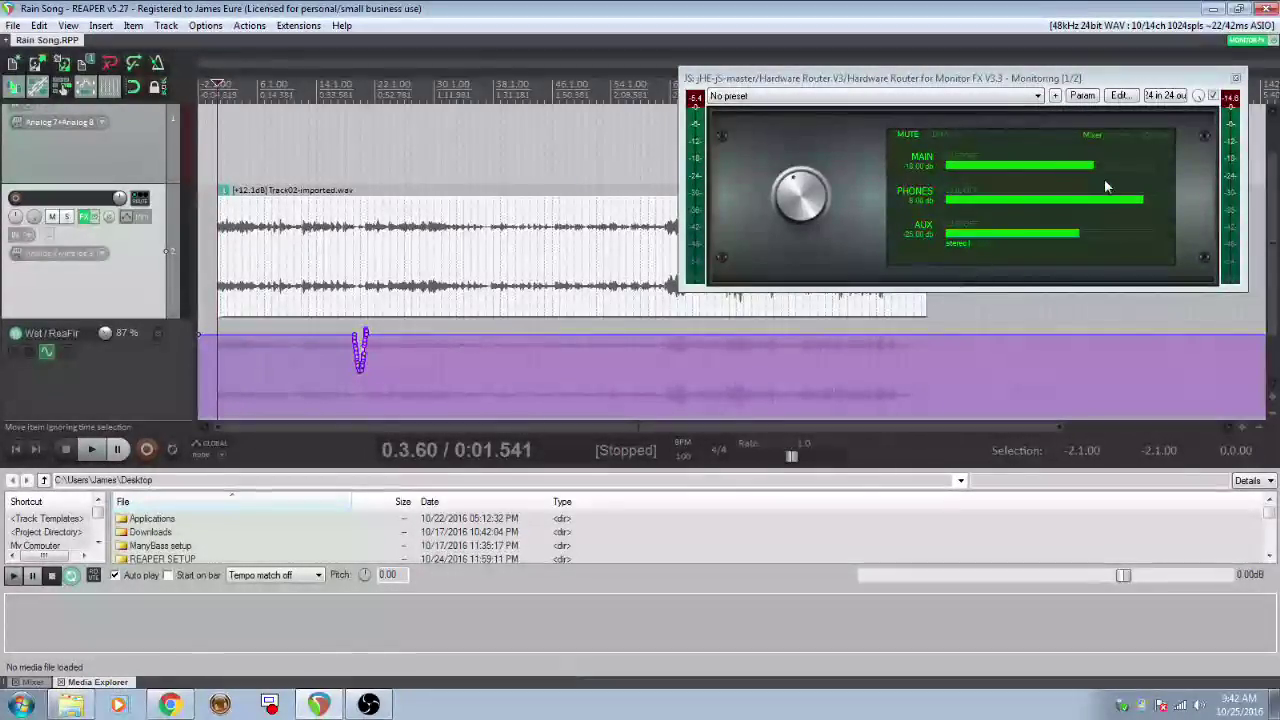
- Set the router's CUE IN to channels 13/14 and enlarge the Media Explorer panel
{"action": "left_click", "coordinate": [1092, 134]}
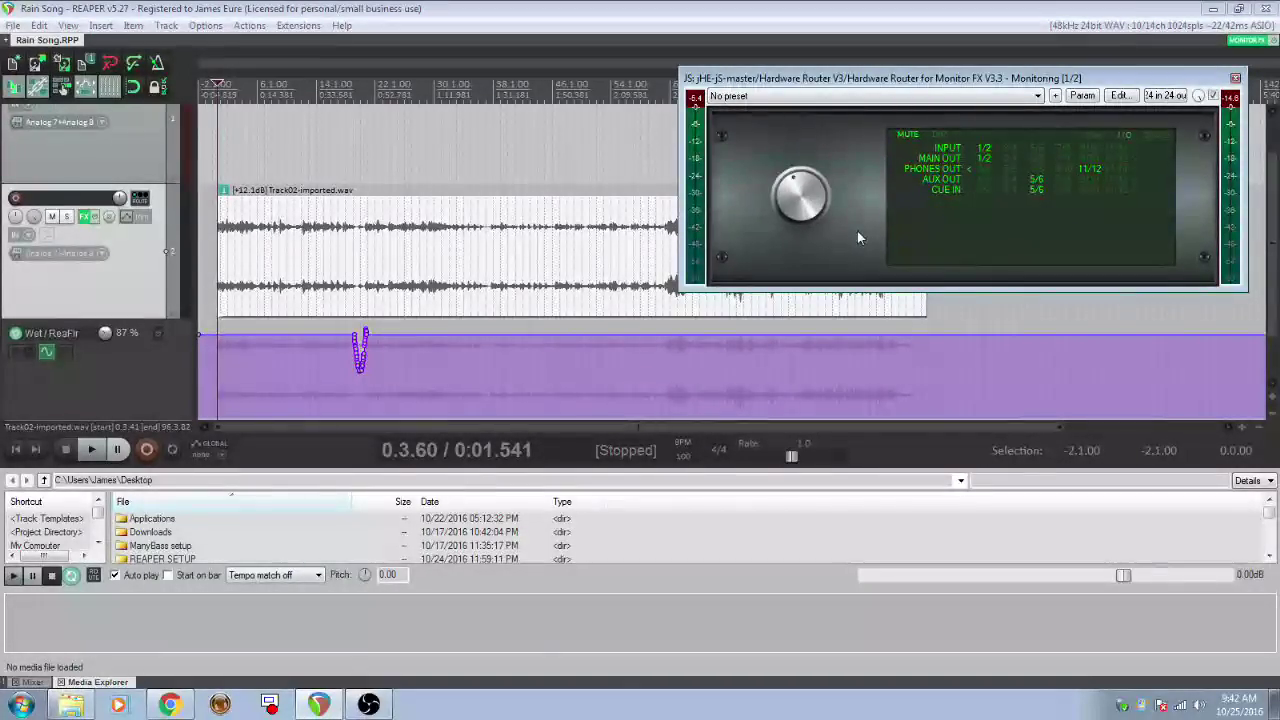
{"action": "left_click", "coordinate": [1165, 96]}
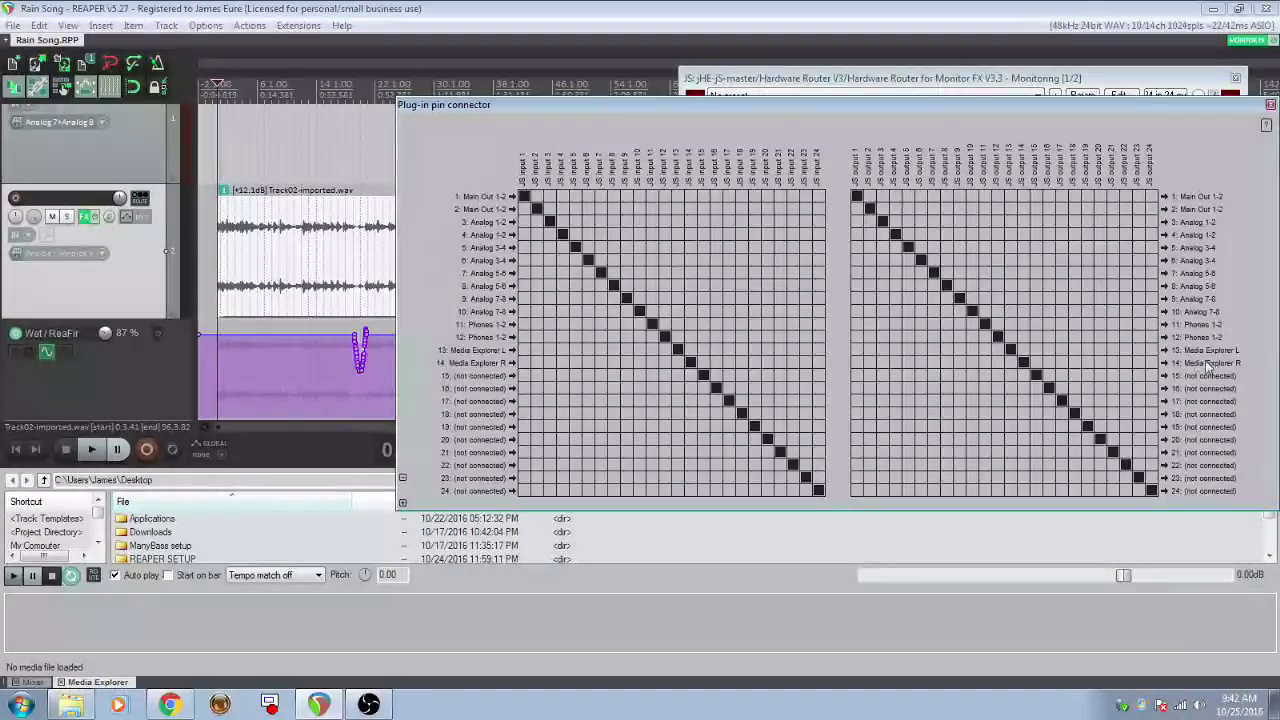
{"action": "left_click", "coordinate": [1270, 106]}
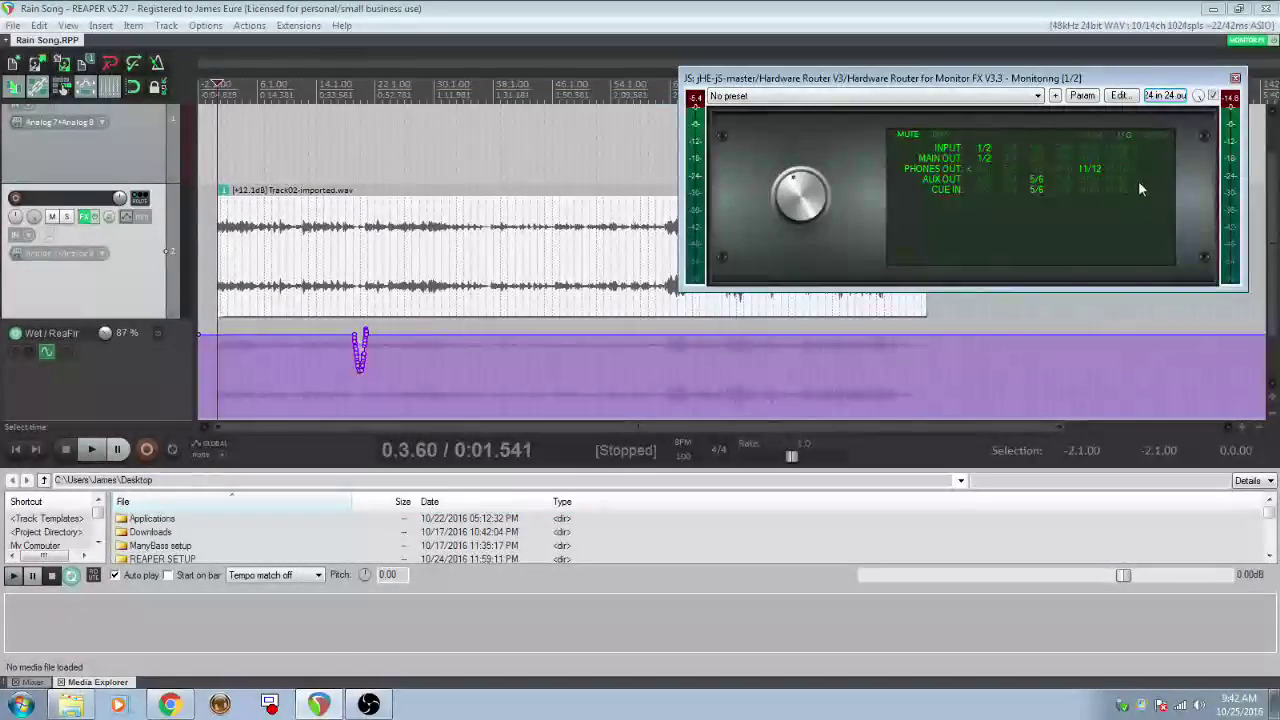
{"action": "left_click", "coordinate": [1089, 190]}
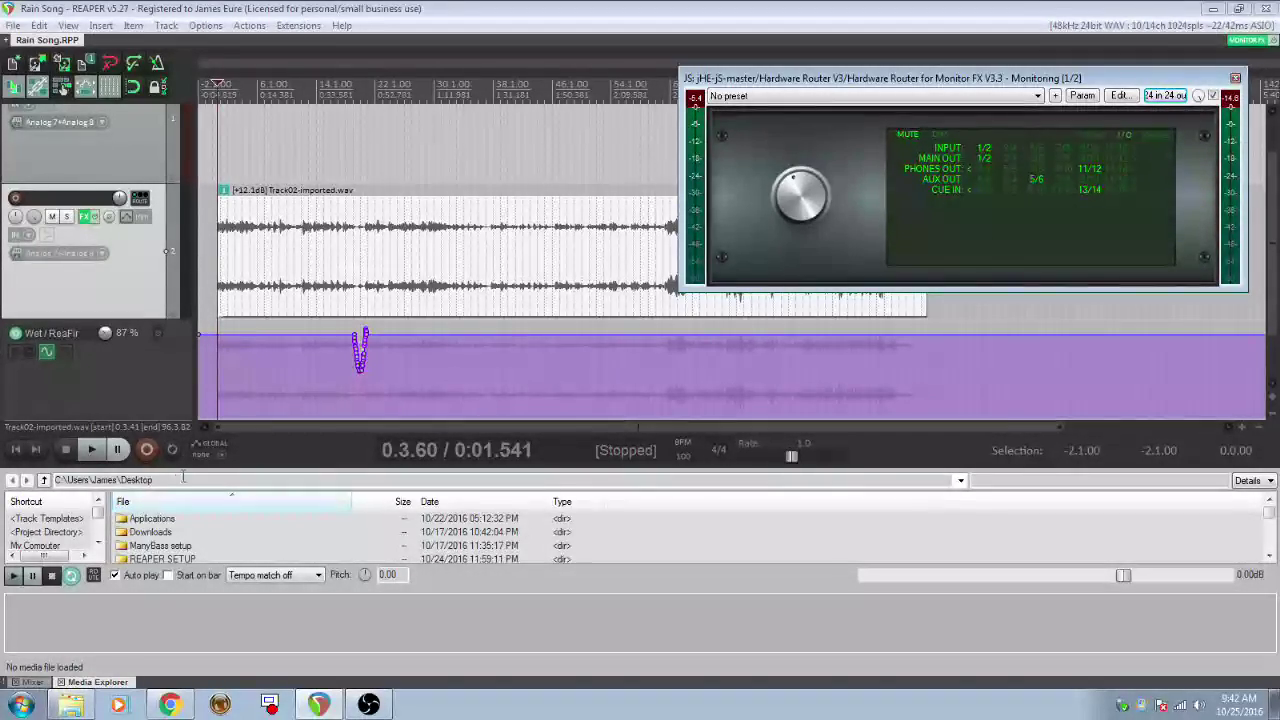
{"action": "left_click_drag", "start_coordinate": [185, 466], "coordinate": [185, 349]}
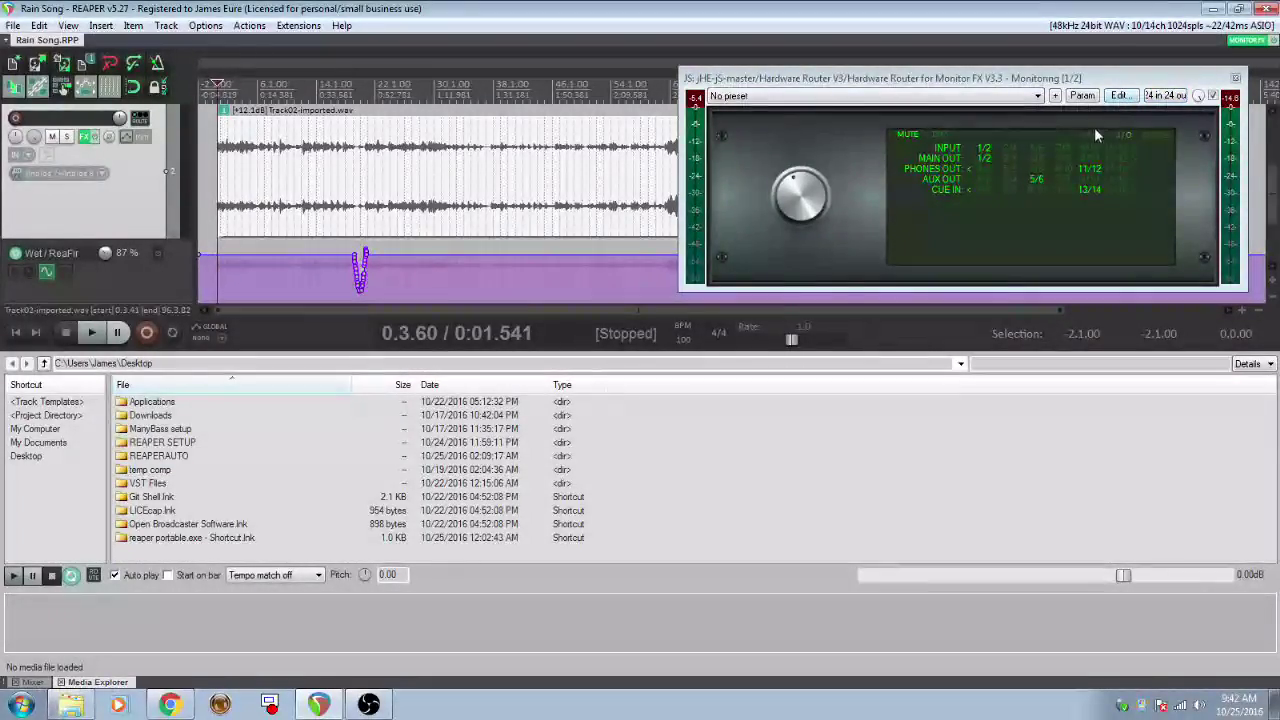
- Preview a ride-bell sample, set the PHONES cue to about -3.00 dB, and mute MAIN and AUX
{"action": "left_click", "coordinate": [1095, 132]}
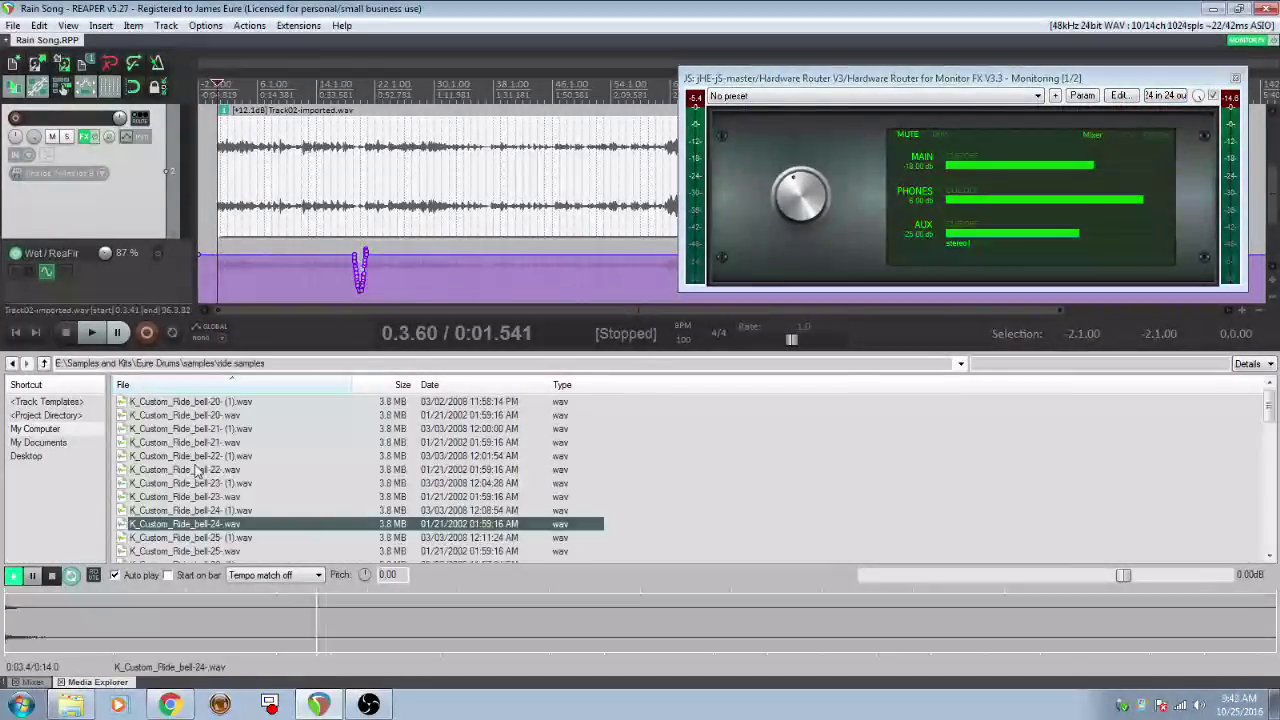
{"action": "key", "text": "Up"}
{"action": "key", "text": "Up"}
{"action": "key", "text": "Up"}
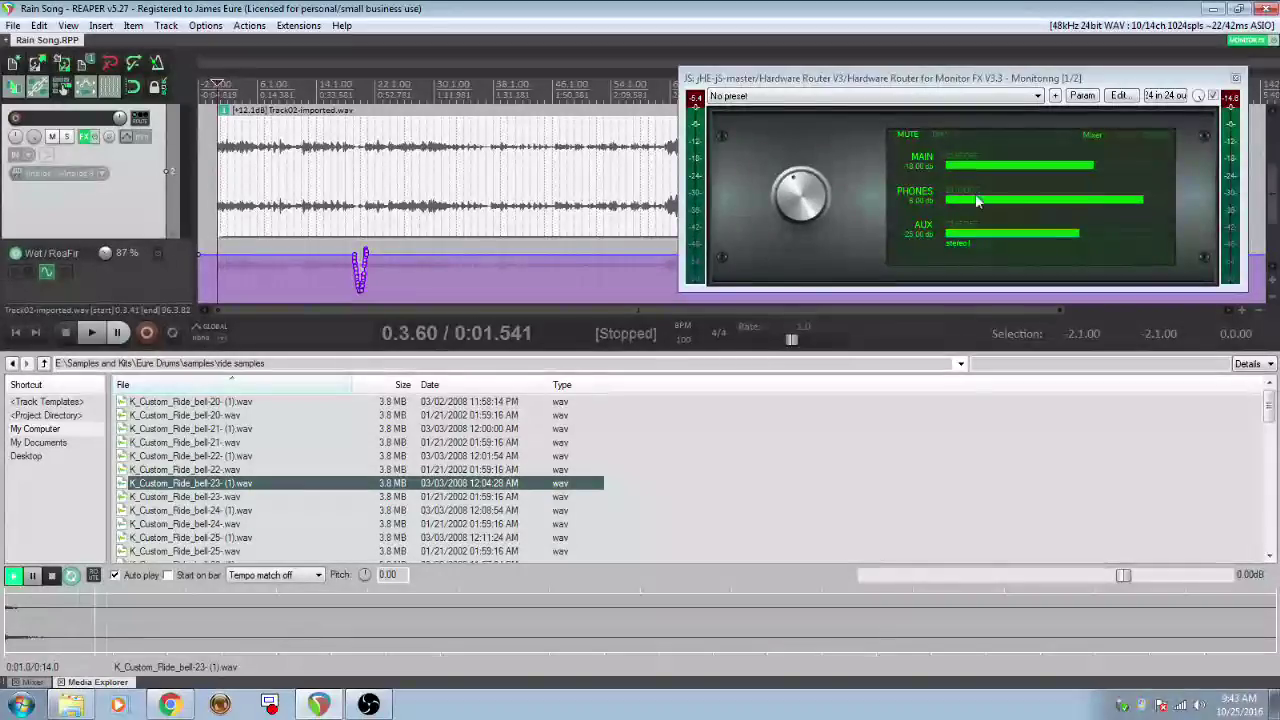
{"action": "left_click", "coordinate": [963, 198]}
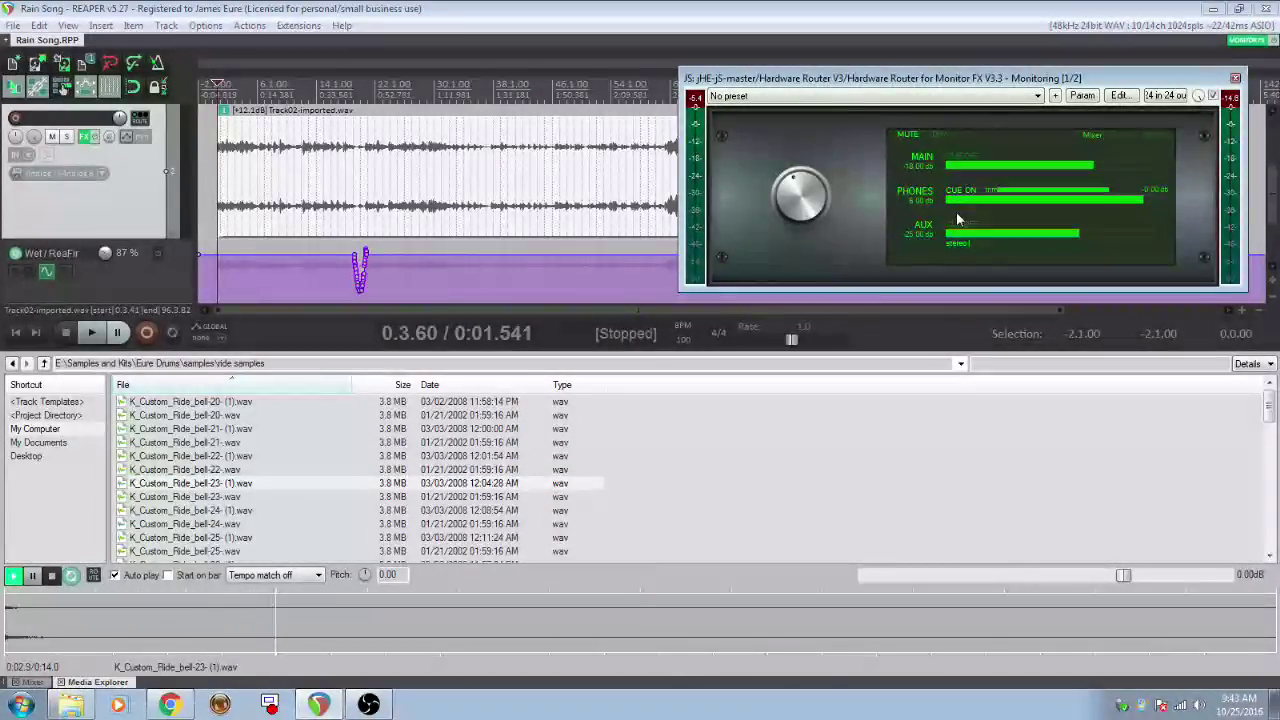
{"action": "left_click_drag", "start_coordinate": [1110, 197], "coordinate": [1097, 196]}
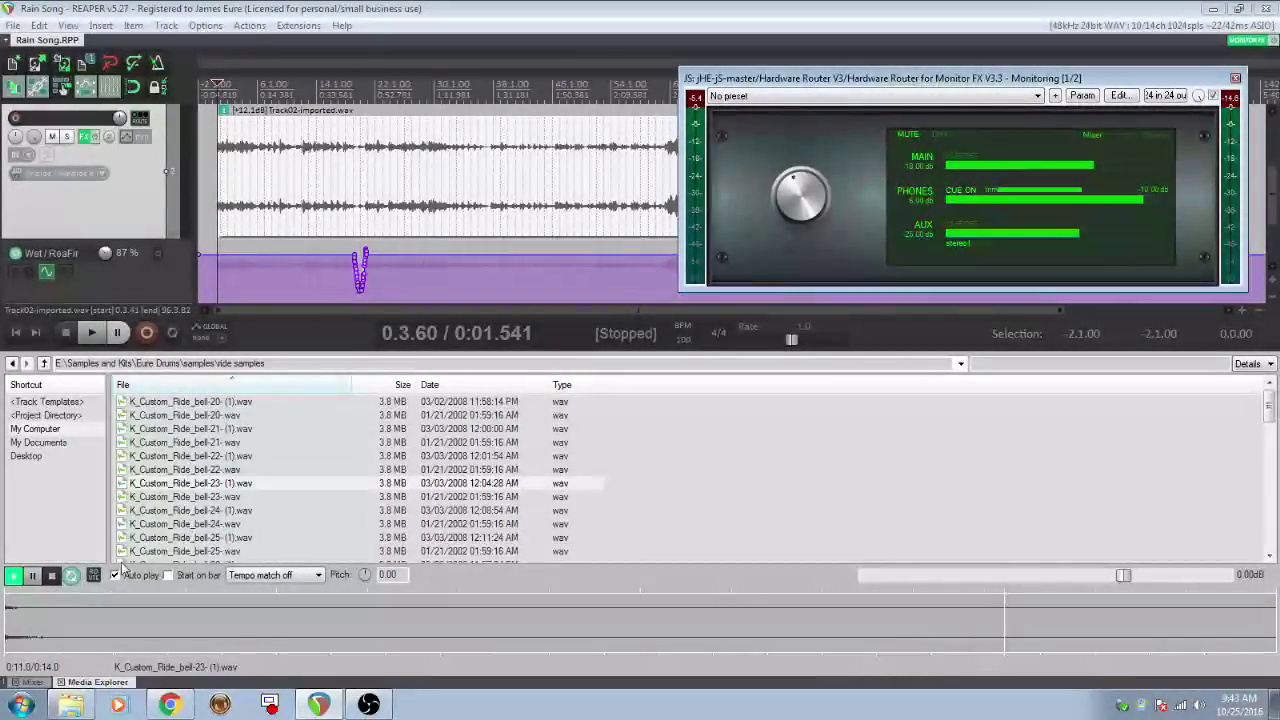
{"action": "left_click", "coordinate": [921, 160]}
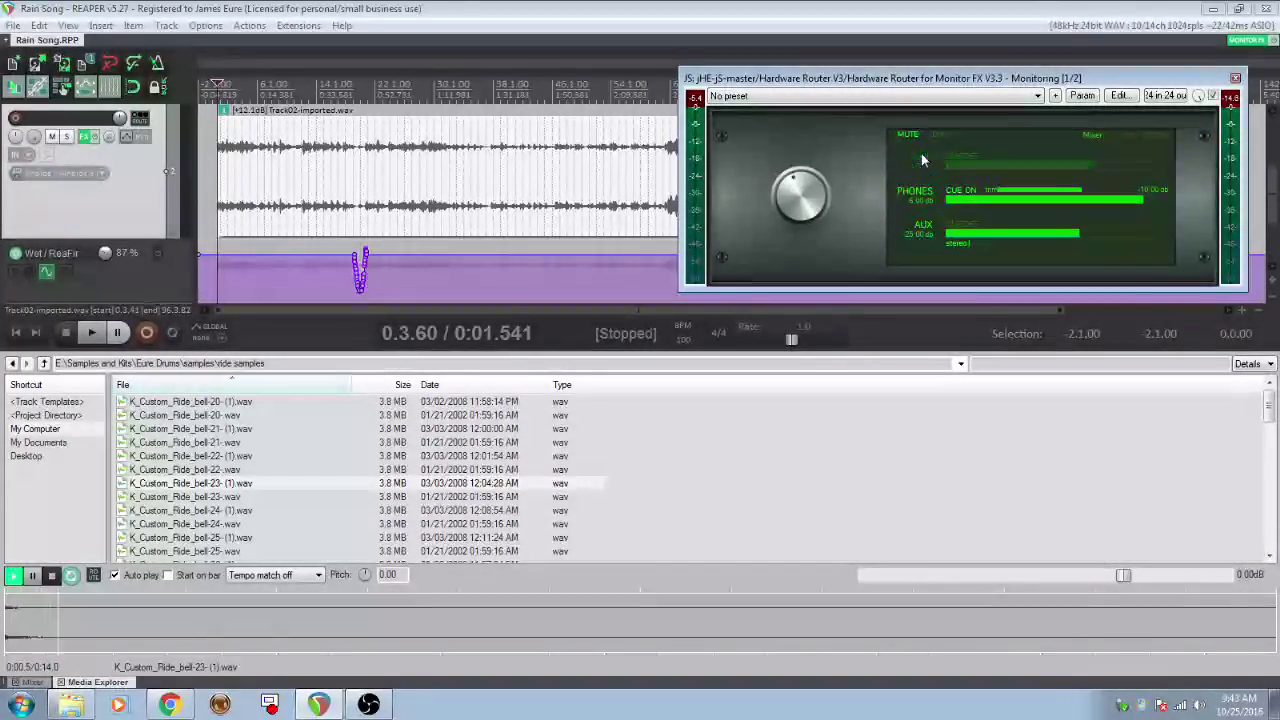
{"action": "left_click", "coordinate": [925, 232]}
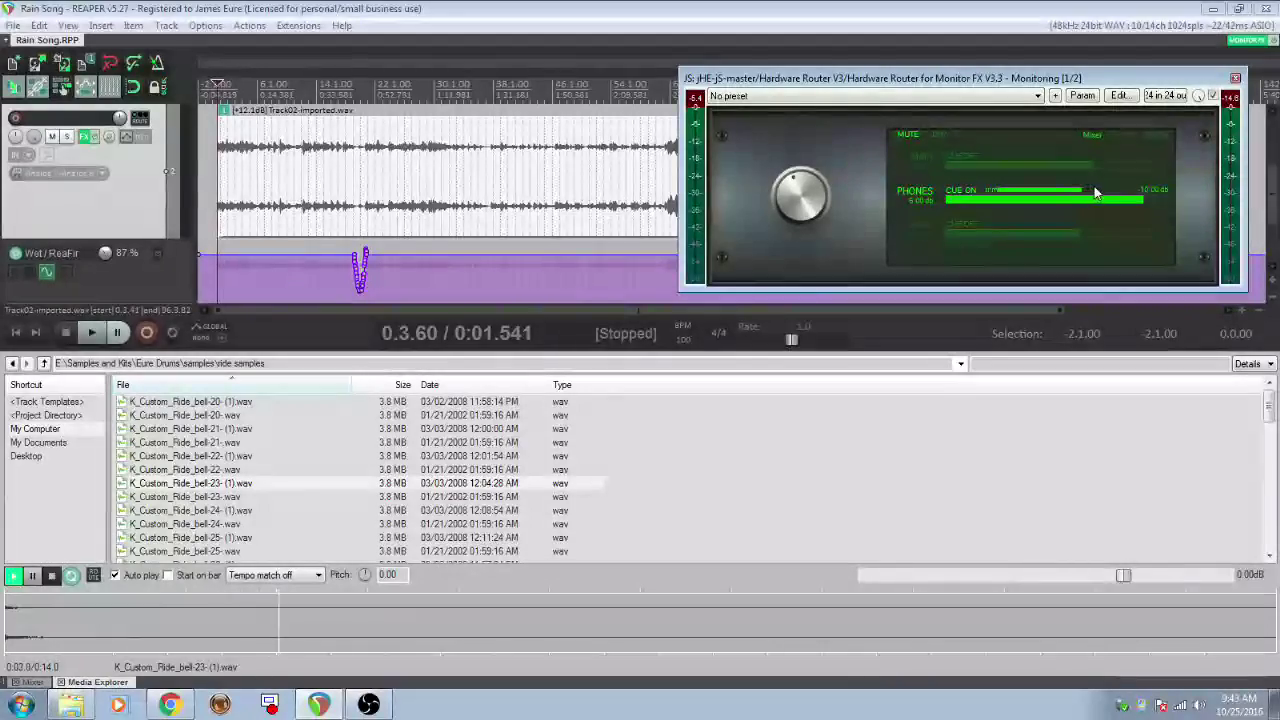
{"action": "left_click_drag", "start_coordinate": [1096, 192], "coordinate": [1102, 197]}
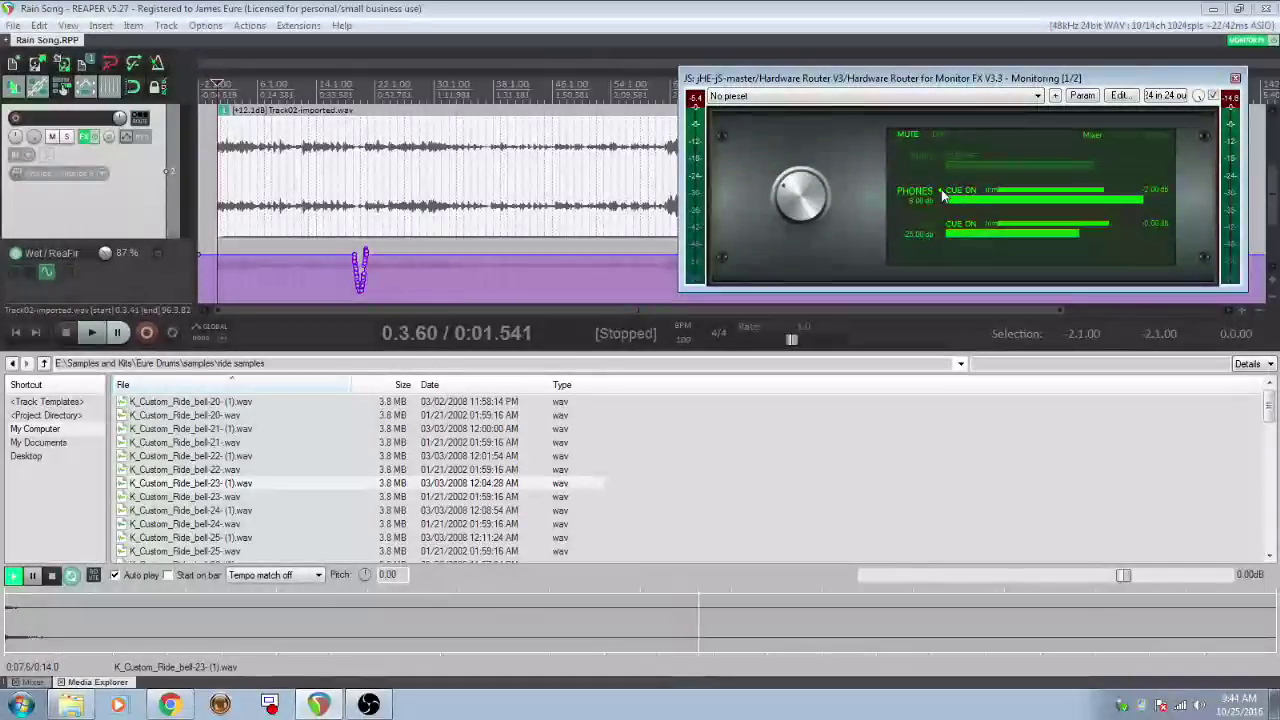
- Turn off the AUX cue, mute PHONES, lower the cue to -13.00 dB and unmute MAIN
{"action": "left_click", "coordinate": [966, 229]}
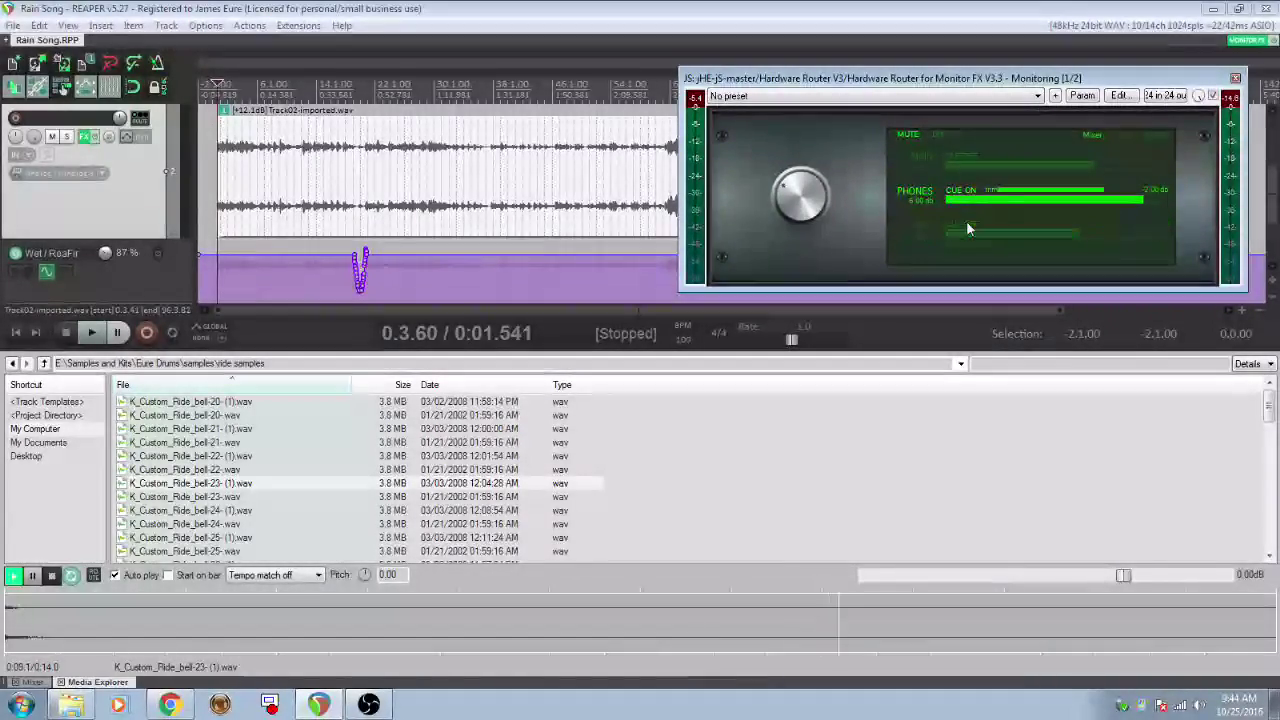
{"action": "left_click", "coordinate": [912, 198]}
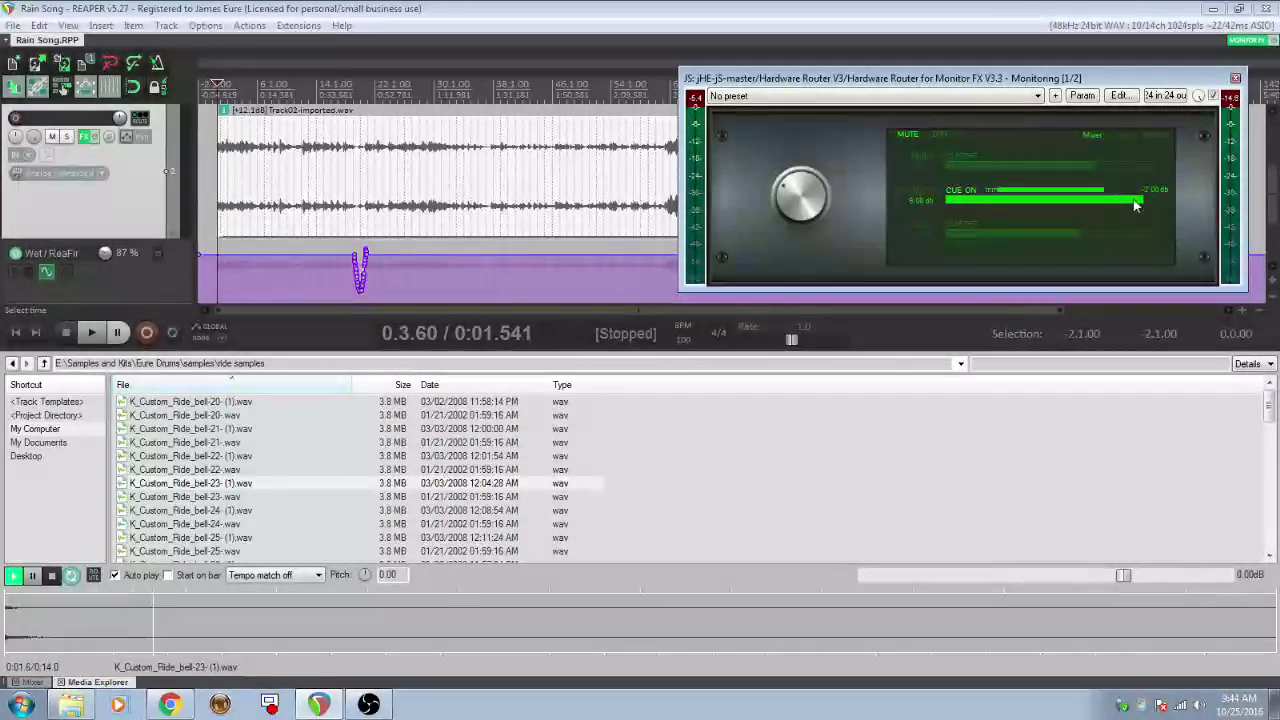
{"action": "left_click_drag", "start_coordinate": [1136, 204], "coordinate": [1063, 201]}
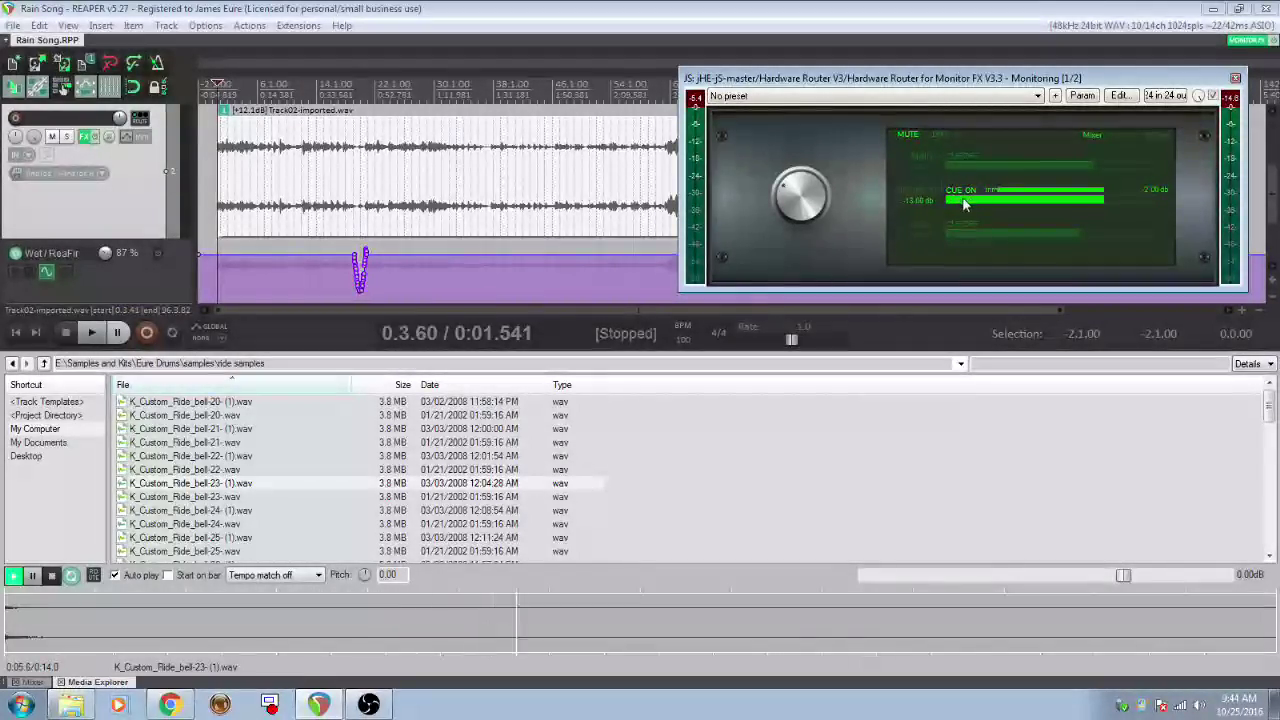
{"action": "left_click", "coordinate": [923, 157]}
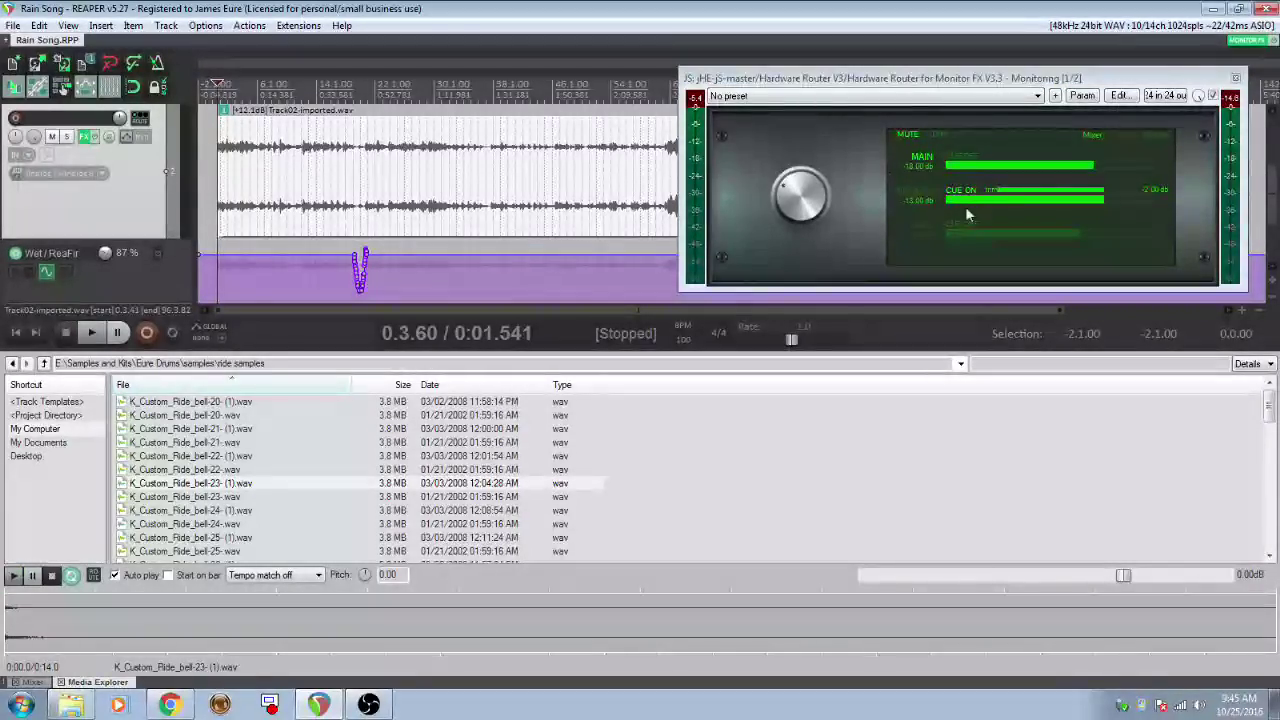
- Check the metronome output options, shift the monitor FX window left and show the docked mixer
{"action": "right_click", "coordinate": [157, 63]}
{"action": "left_click", "coordinate": [114, 147]}
{"action": "left_click", "coordinate": [1117, 194]}
{"action": "left_click_drag", "start_coordinate": [1069, 86], "coordinate": [775, 105]}
{"action": "left_click", "coordinate": [30, 682]}
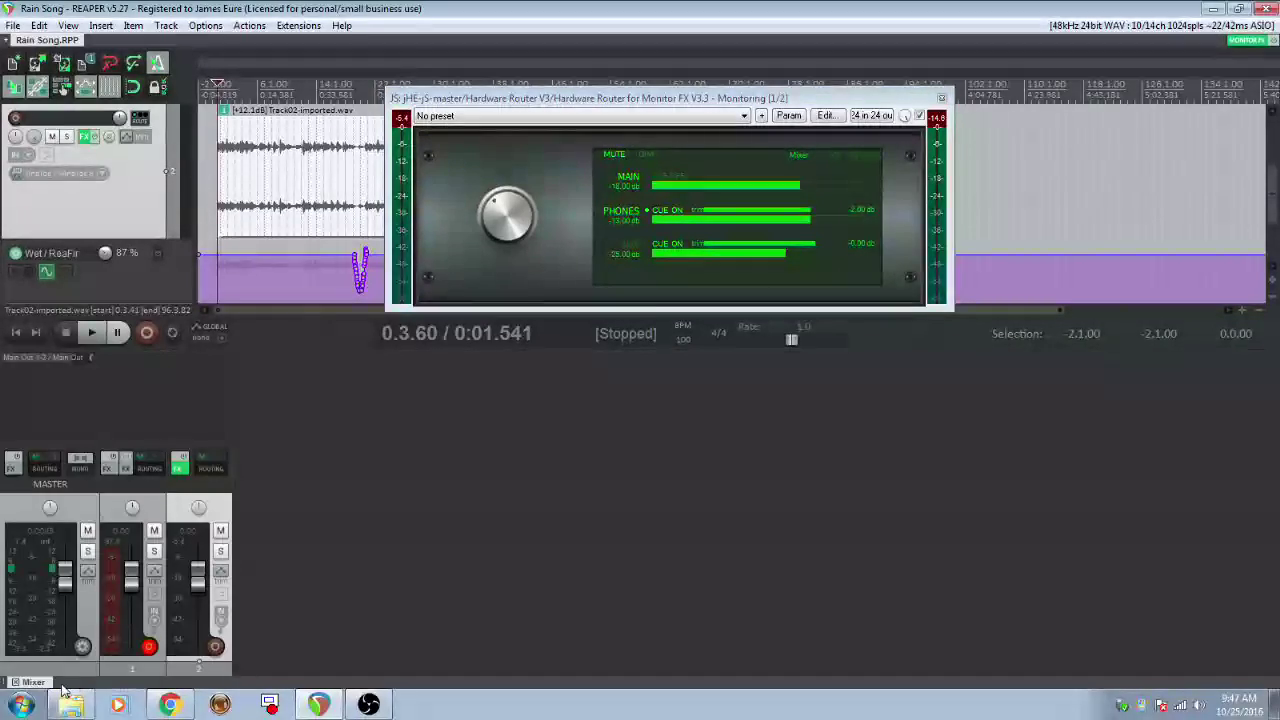
{"action": "key", "text": "Escape"}
- Load the Big Knob .eel script from REAPER portable > Effects > jHE-JS-master > Hardware Router V3
{"action": "key", "text": "question"}
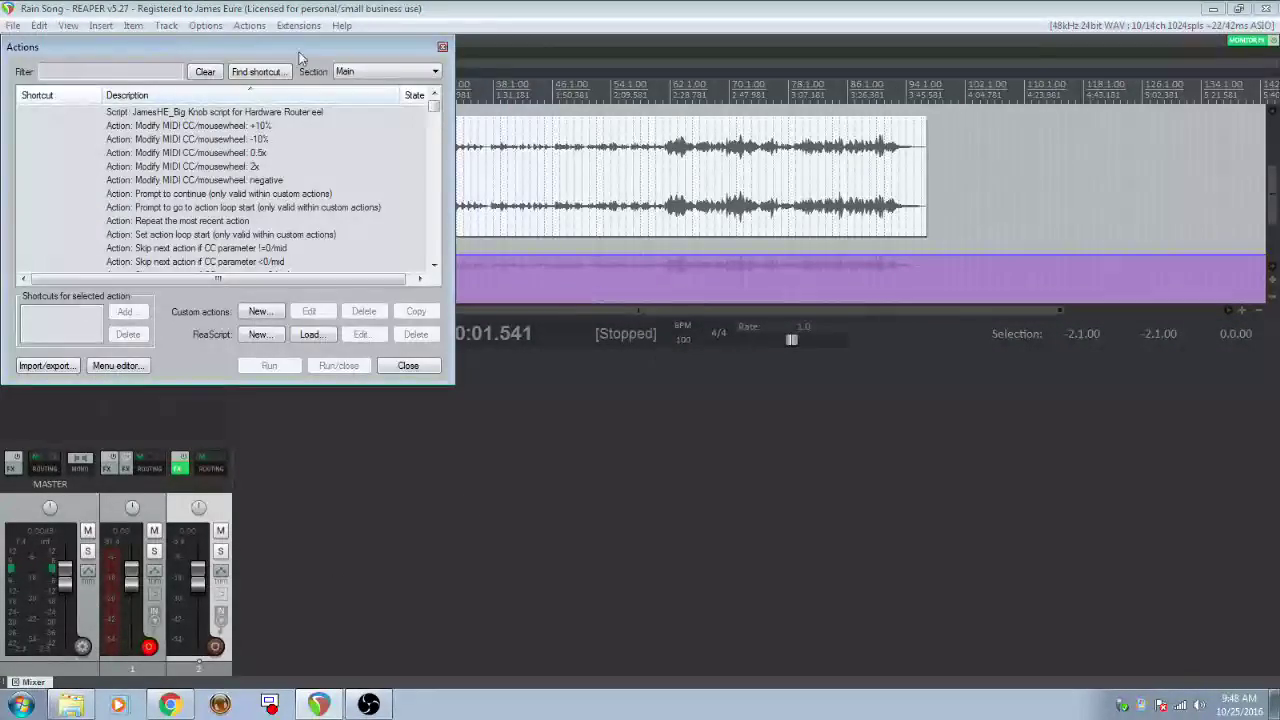
{"action": "left_click_drag", "start_coordinate": [272, 41], "coordinate": [598, 128]}
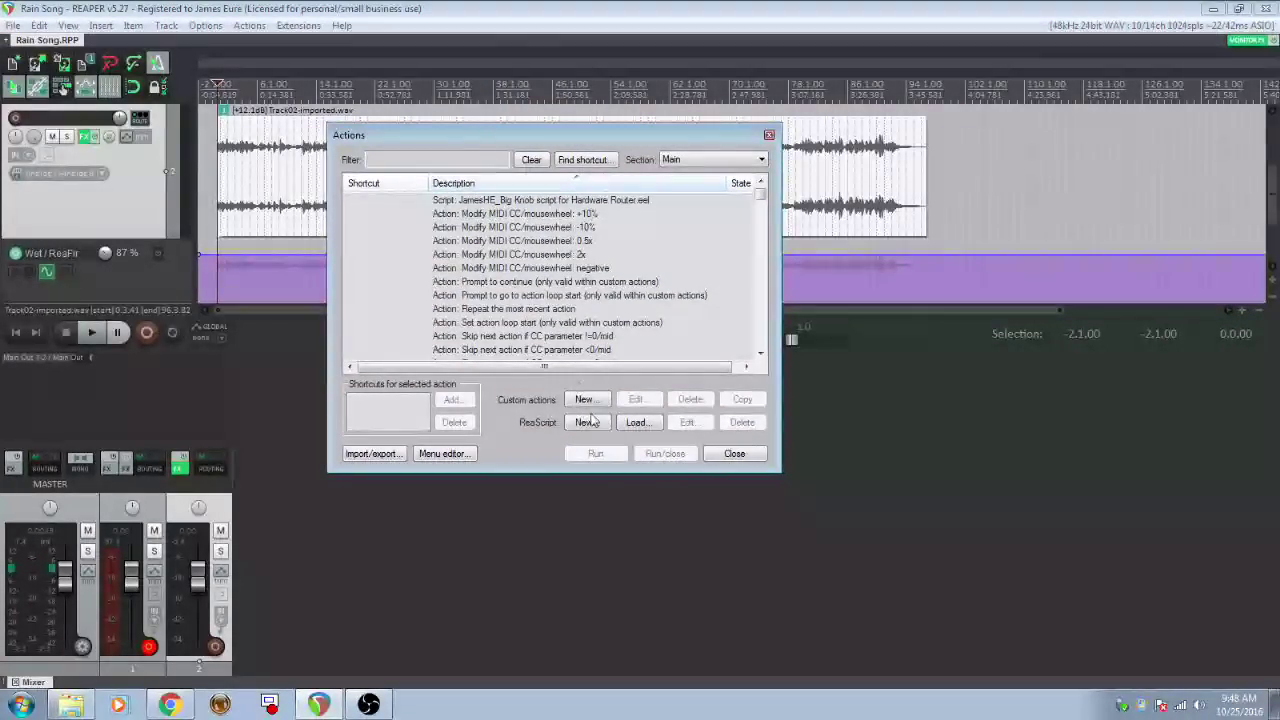
{"action": "left_click", "coordinate": [633, 424]}
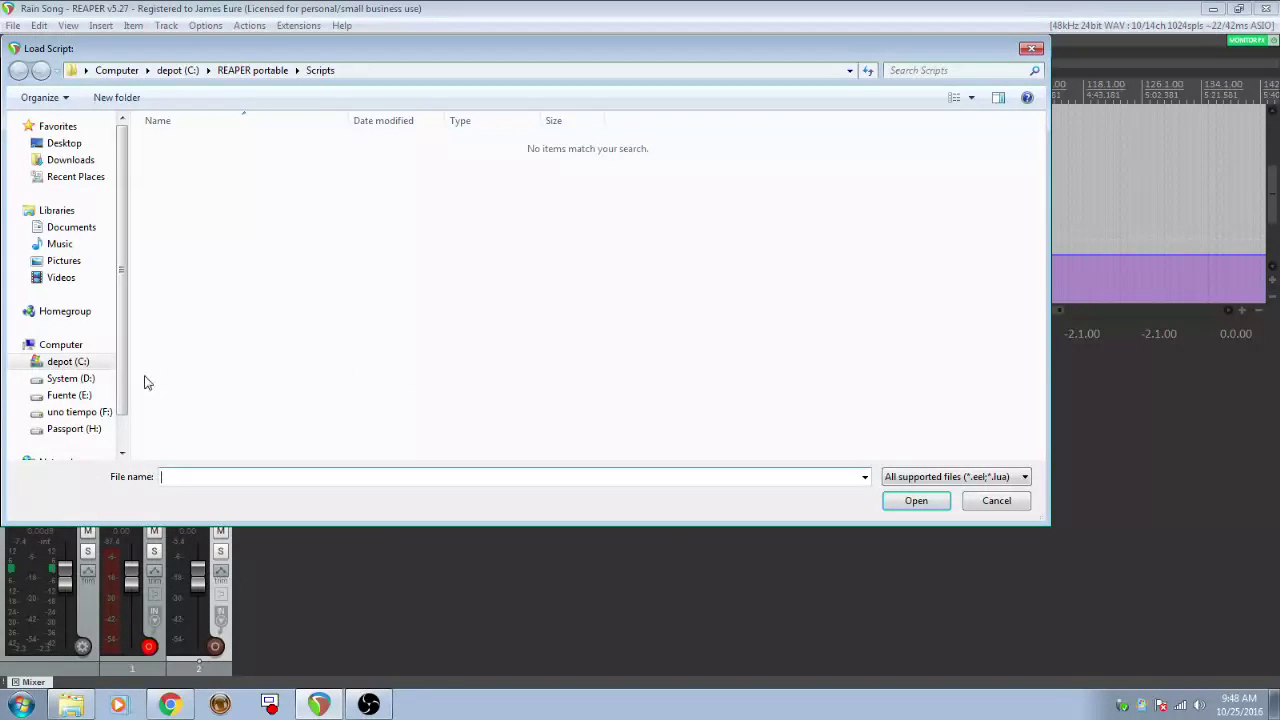
{"action": "left_click", "coordinate": [25, 361]}
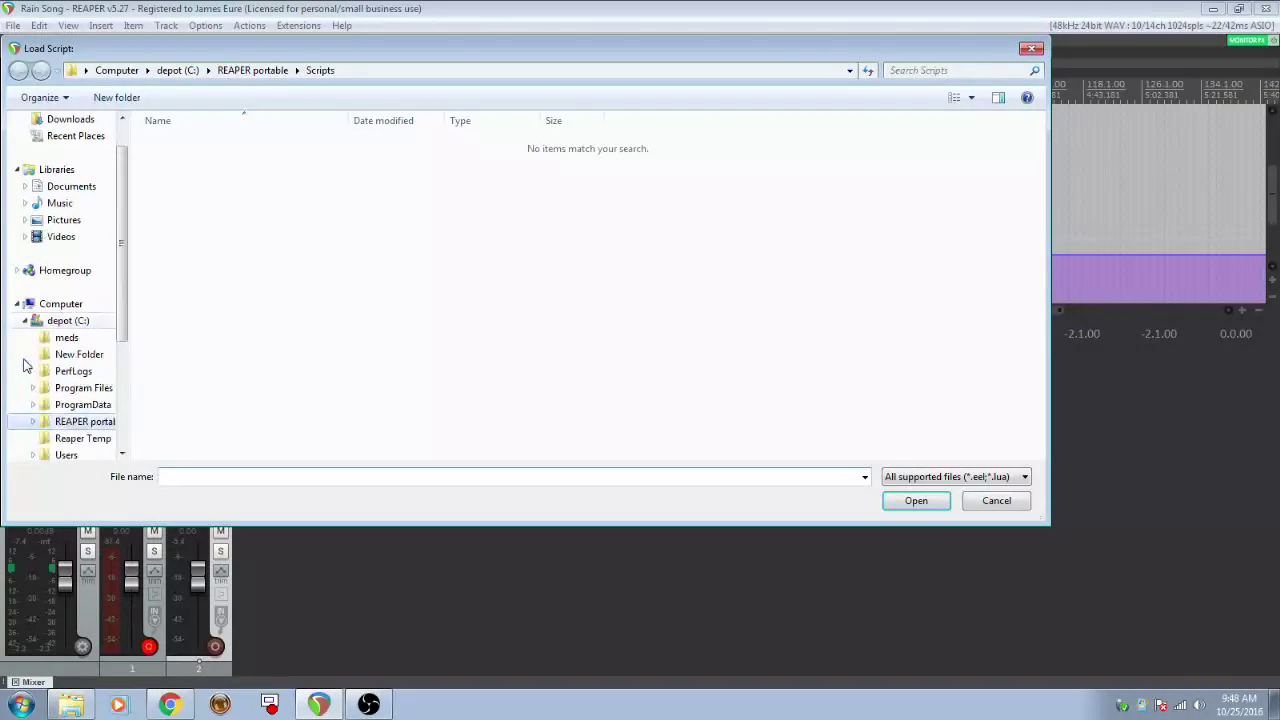
{"action": "left_click", "coordinate": [32, 421]}
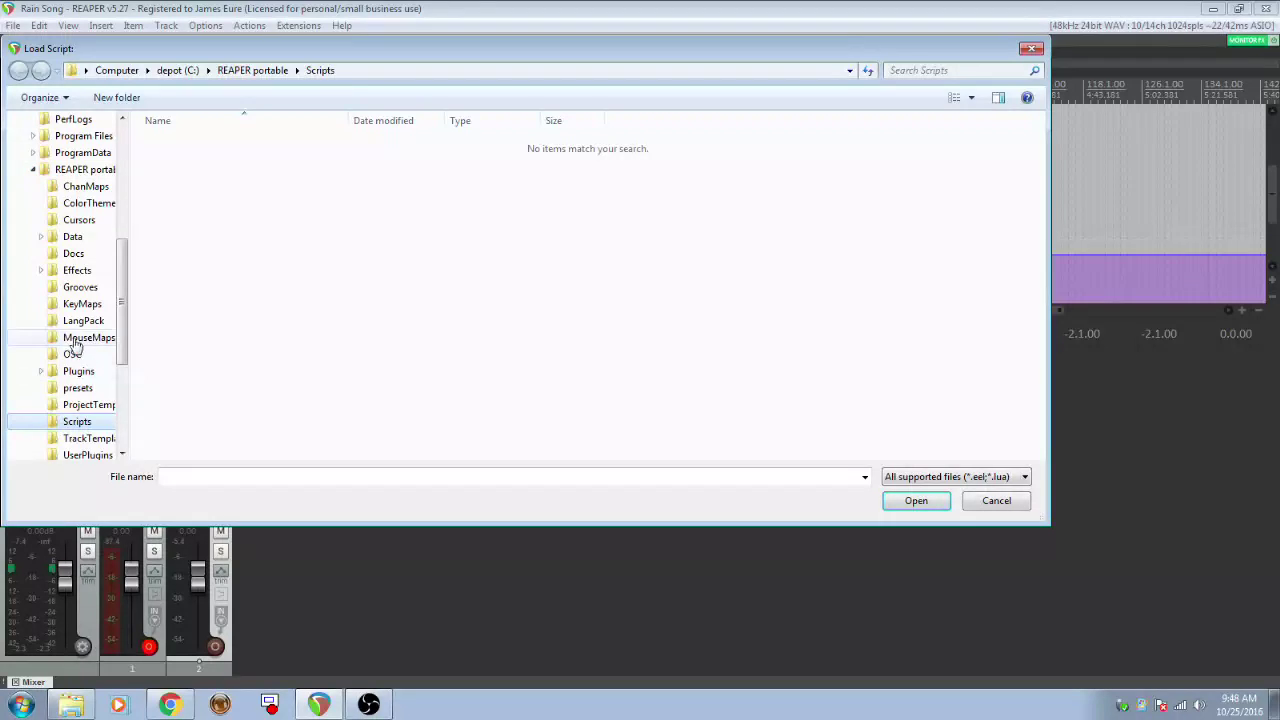
{"action": "left_click", "coordinate": [41, 270]}
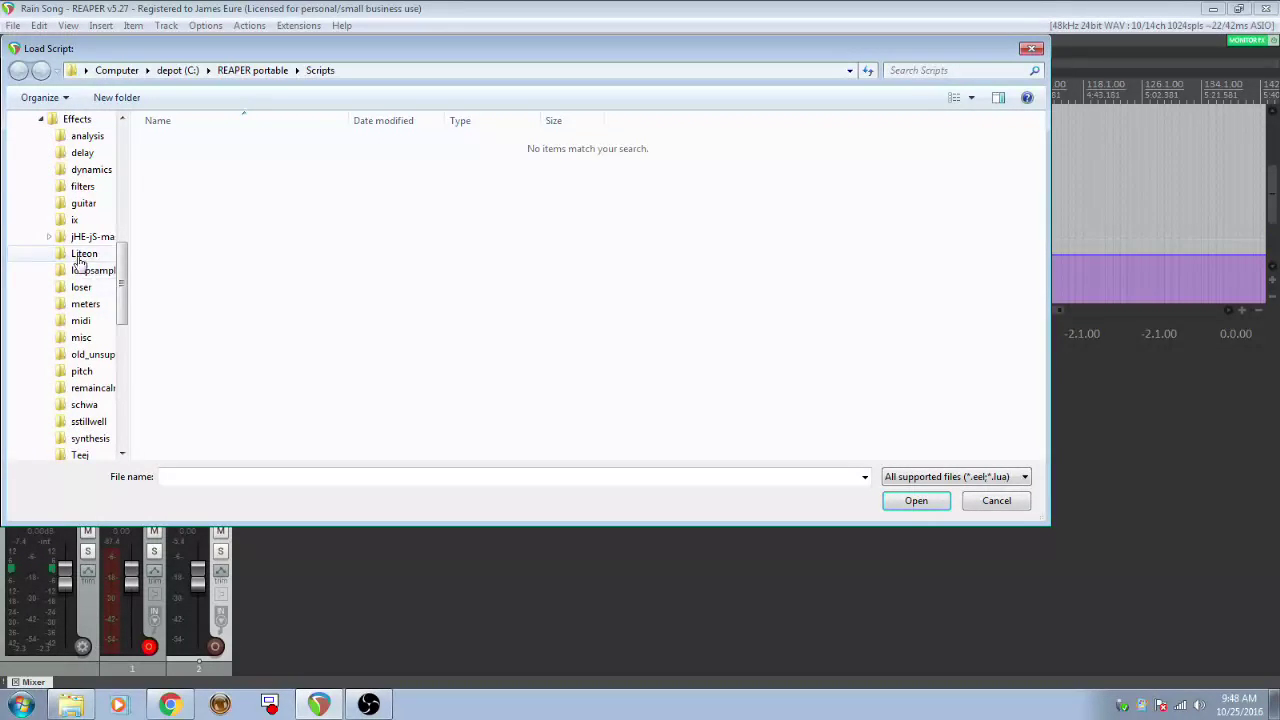
{"action": "left_click", "coordinate": [88, 237]}
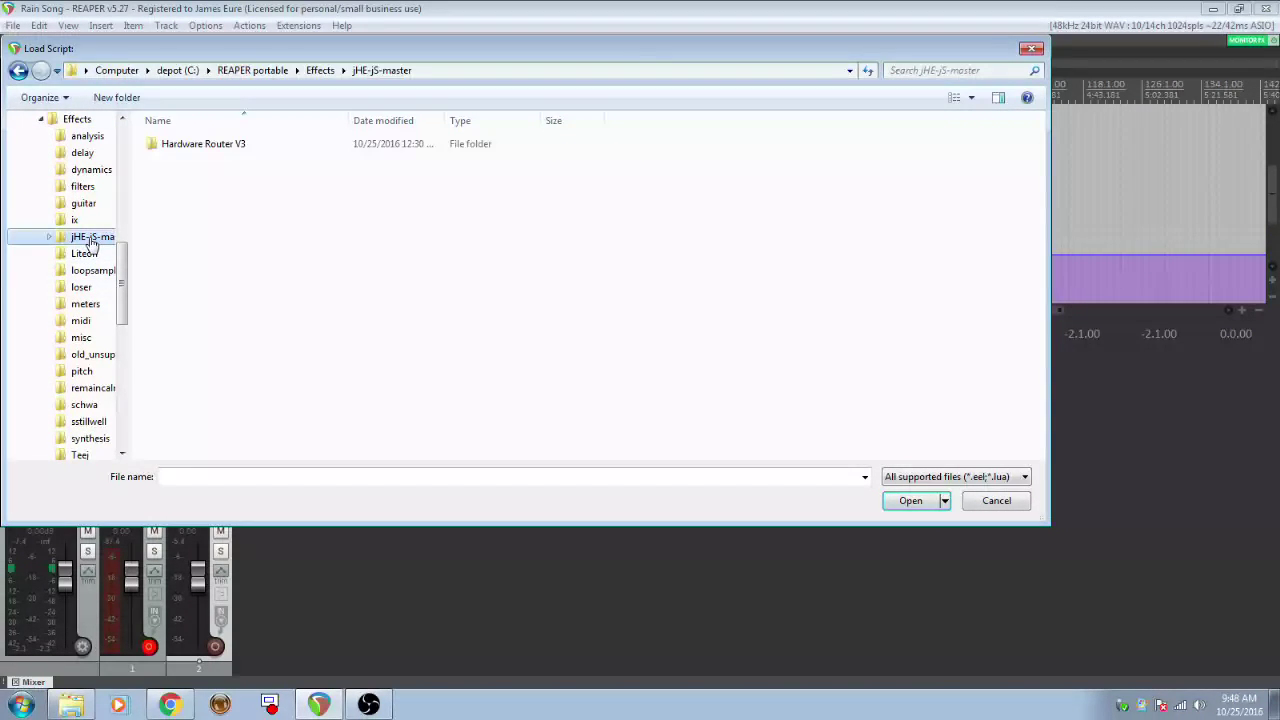
{"action": "double_click", "coordinate": [167, 151]}
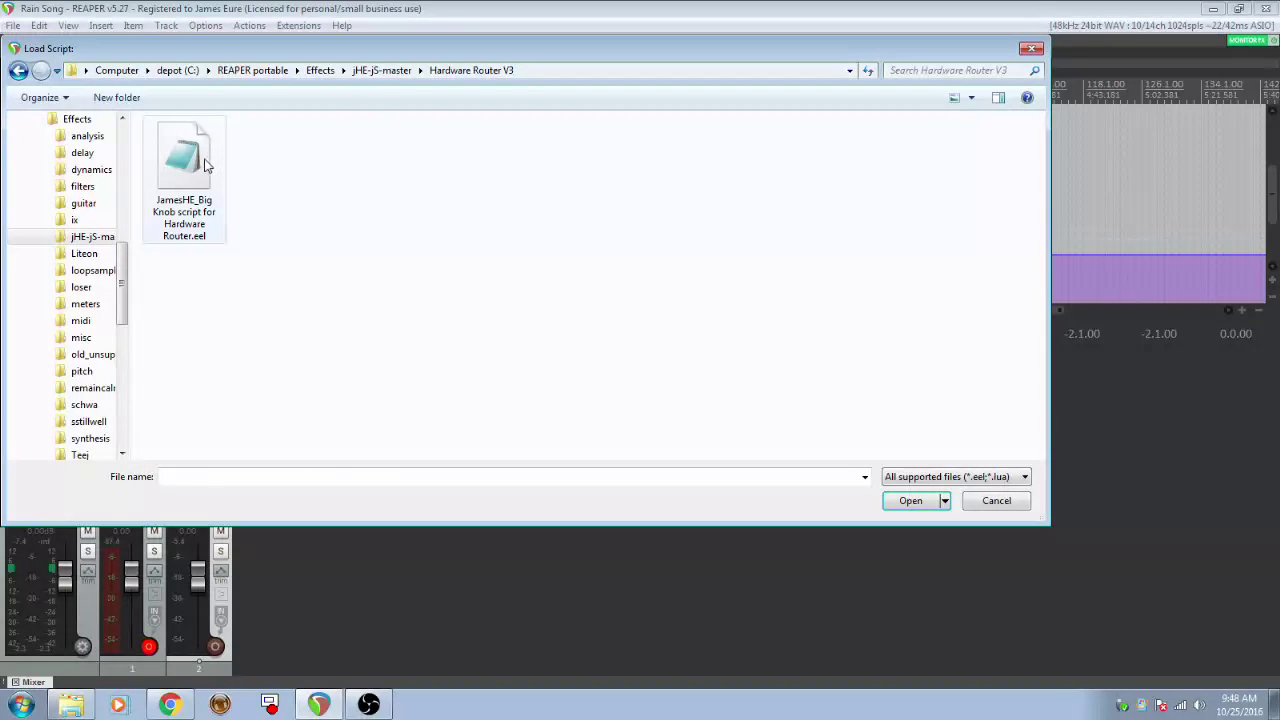
{"action": "left_click", "coordinate": [184, 170]}
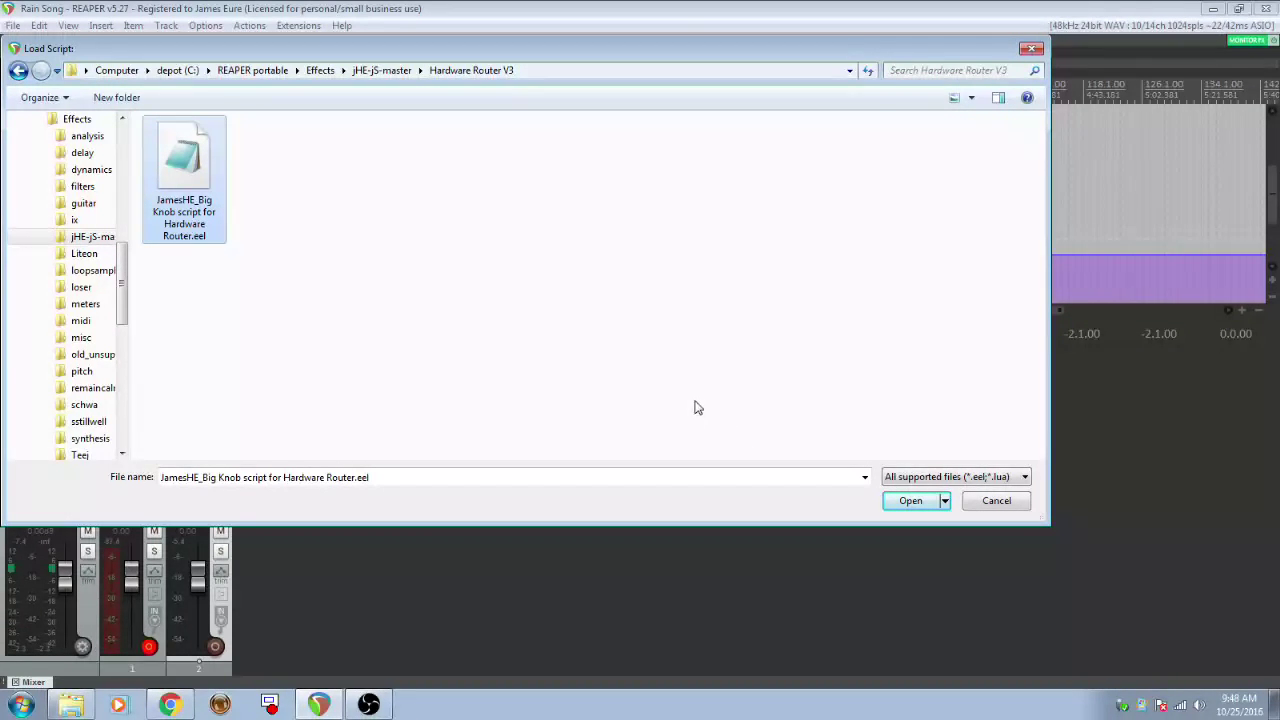
{"action": "left_click", "coordinate": [910, 501]}
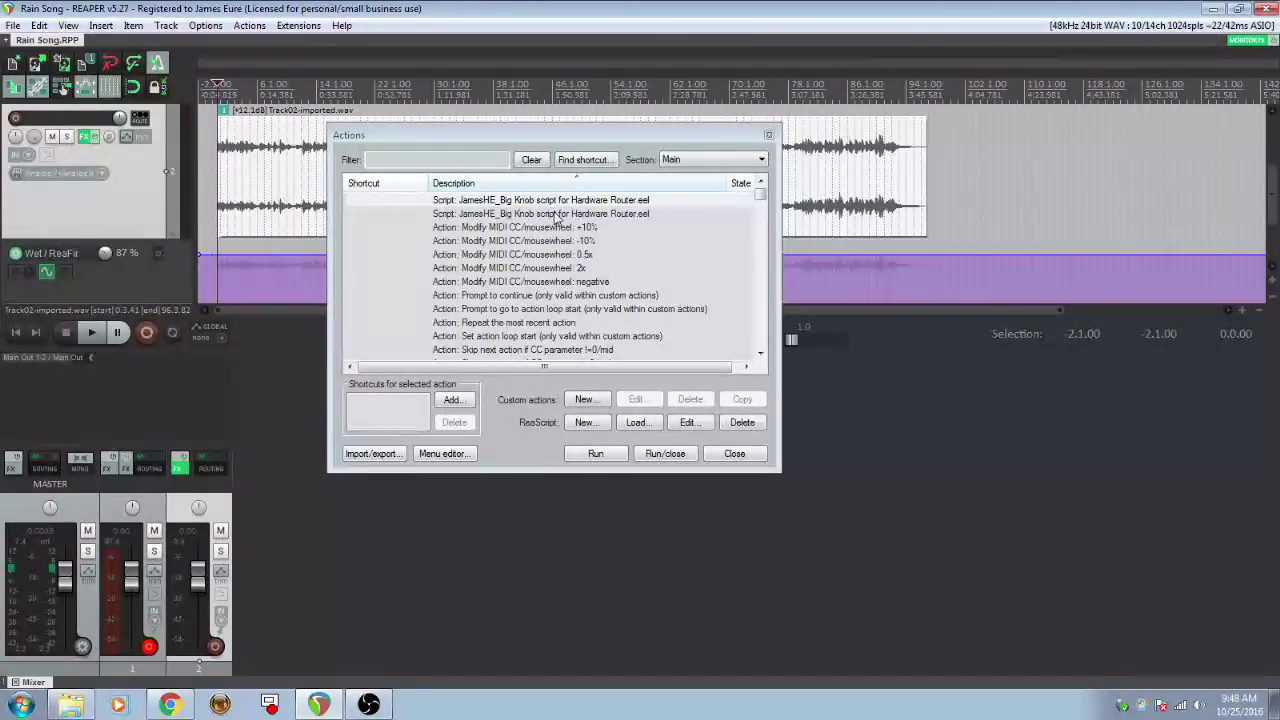
- Run the Big Knob script action and make its panel a floating window
{"action": "left_click", "coordinate": [556, 214]}
{"action": "left_click", "coordinate": [560, 200]}
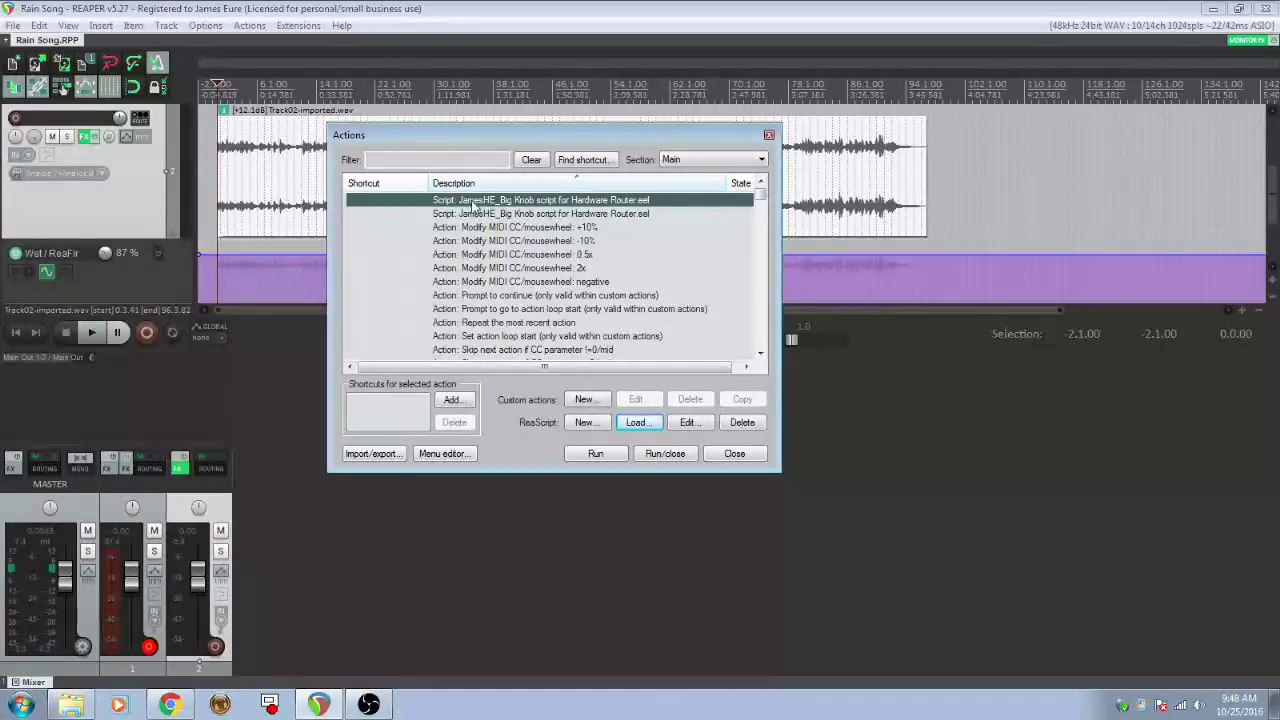
{"action": "left_click", "coordinate": [665, 454]}
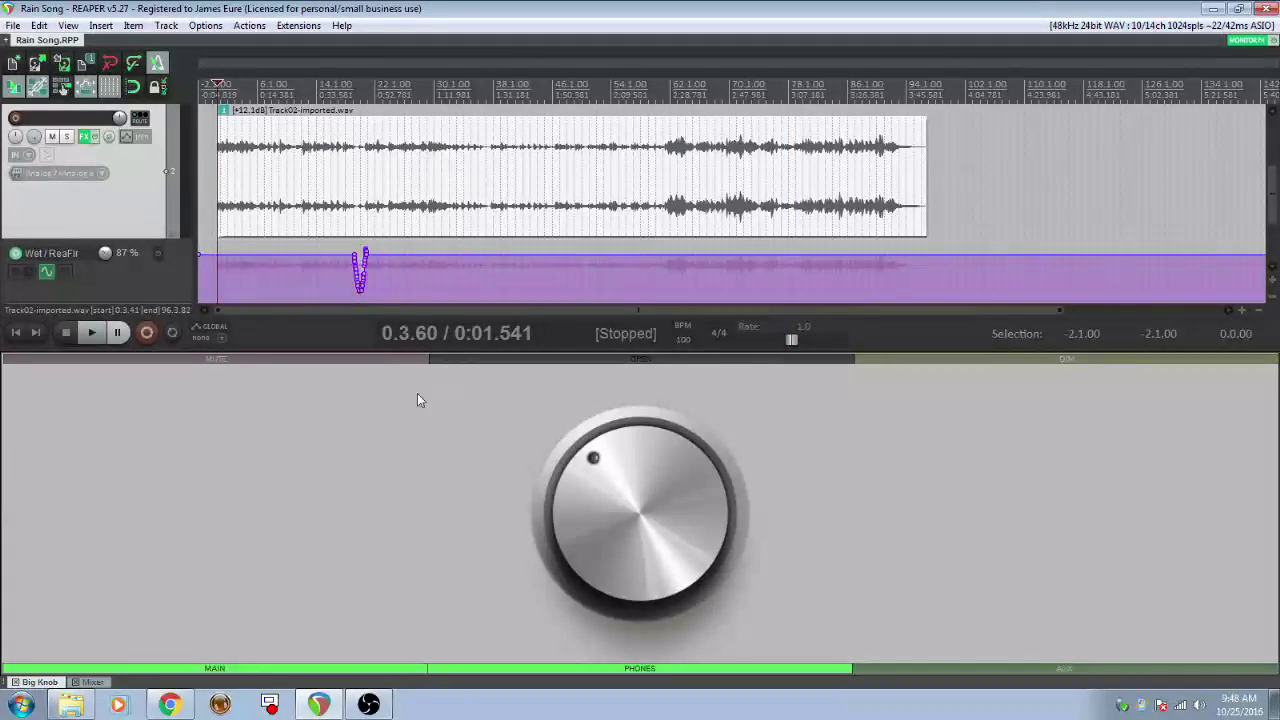
{"action": "right_click", "coordinate": [30, 684]}
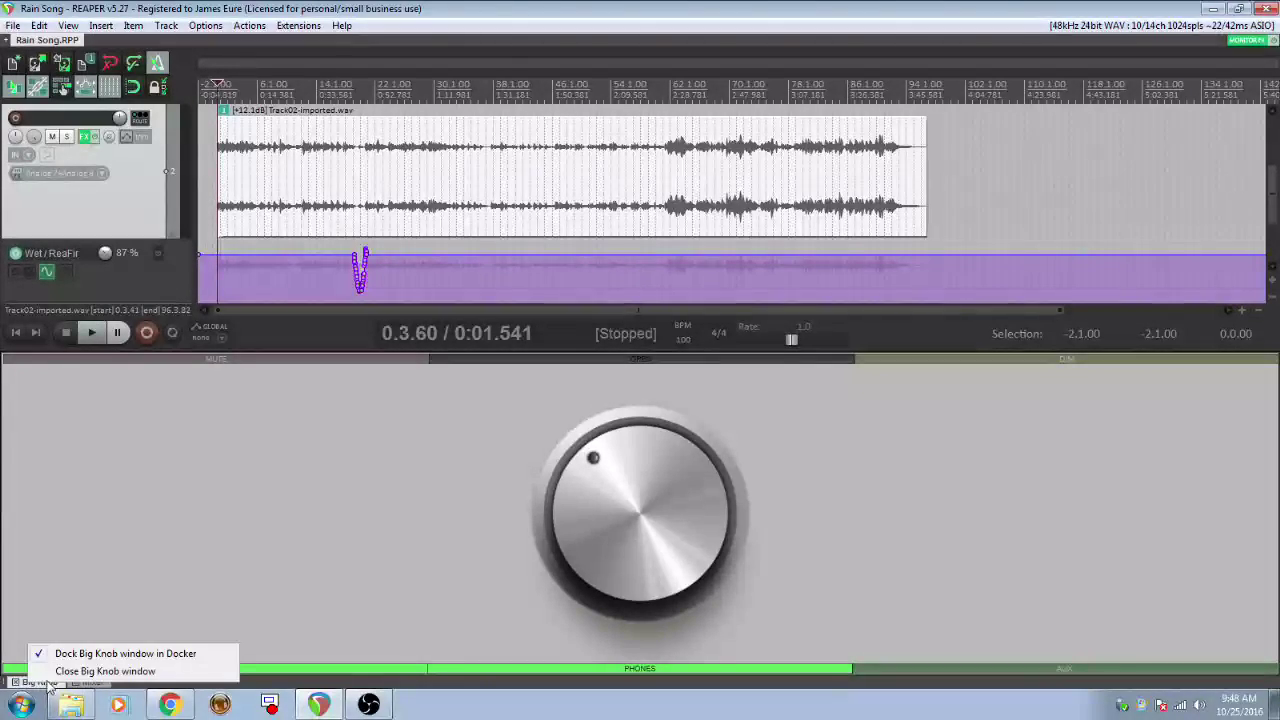
{"action": "left_click", "coordinate": [86, 655]}
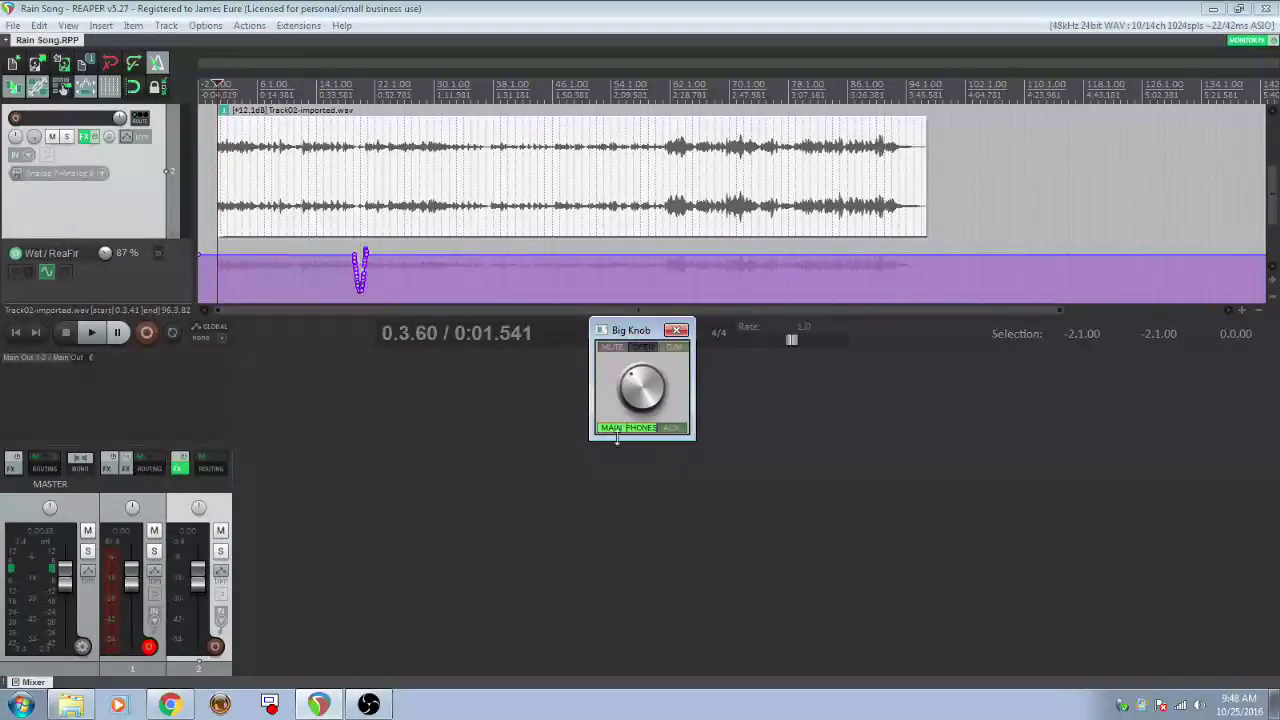
- Switch Big Knob to PHONES and back to MAIN, then open and enlarge the monitoring FX chain
{"action": "left_click", "coordinate": [645, 428]}
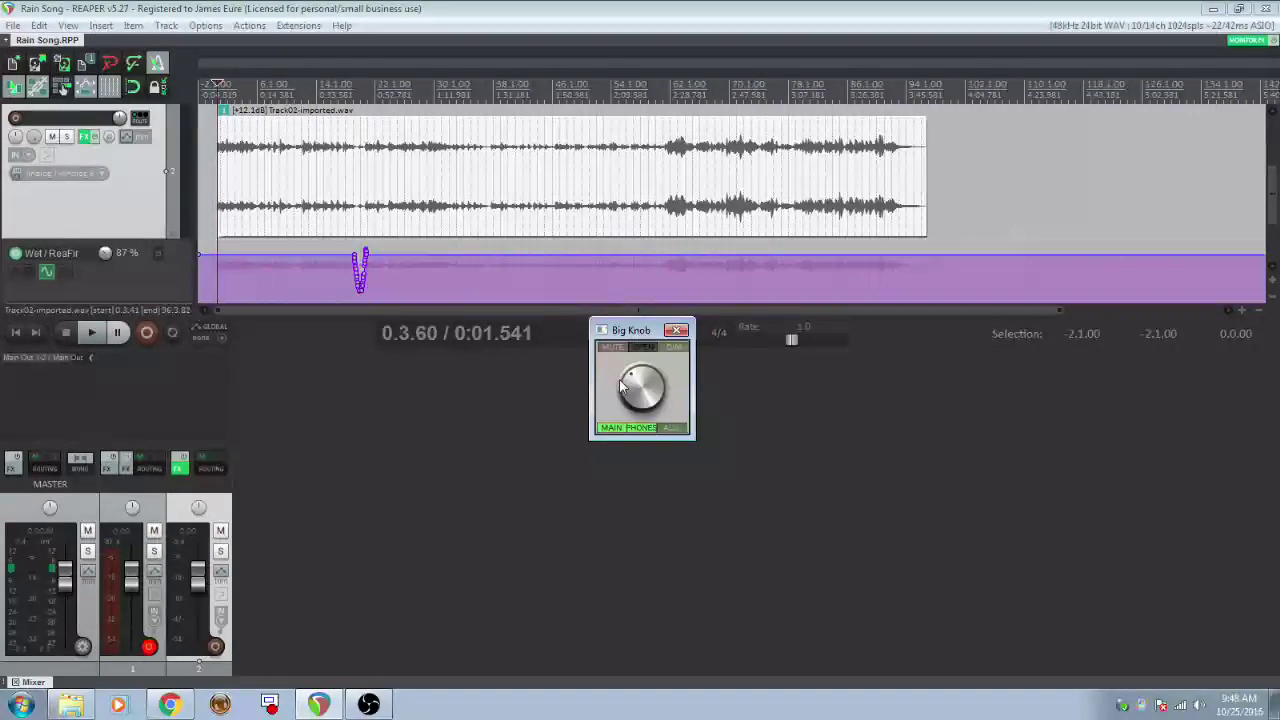
{"action": "left_click", "coordinate": [604, 429]}
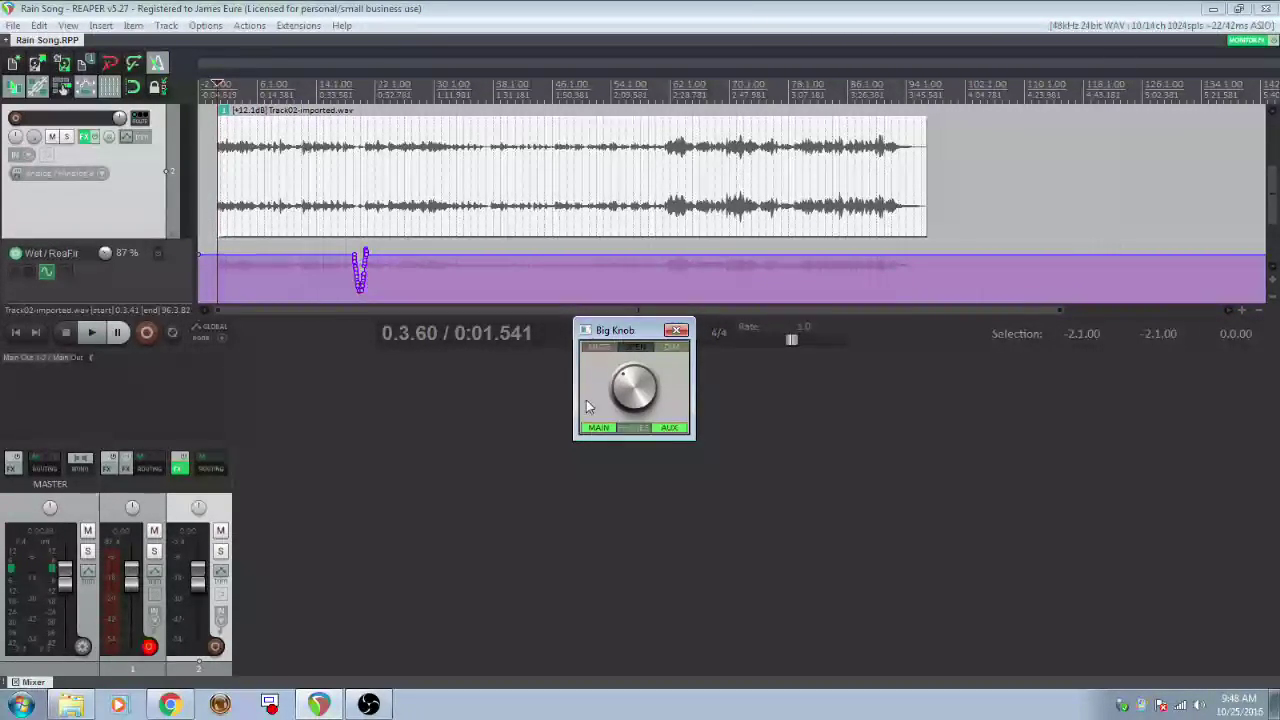
{"action": "left_click", "coordinate": [633, 354]}
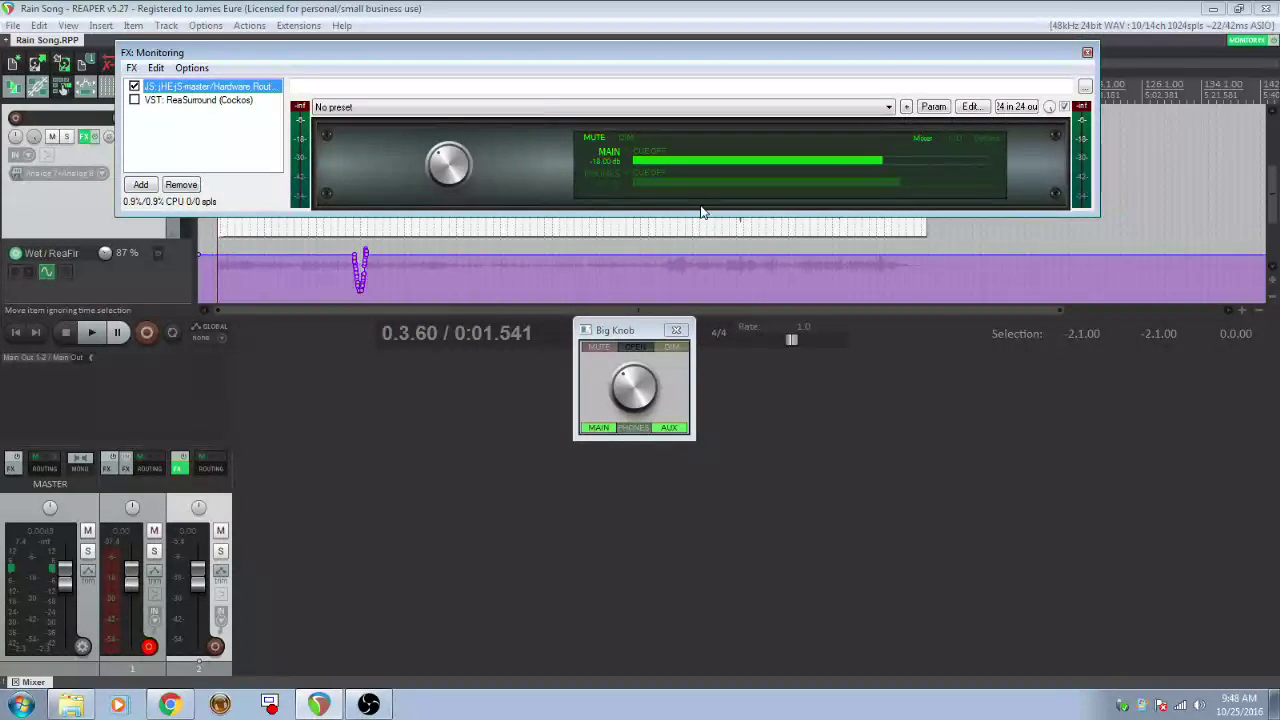
{"action": "left_click_drag", "start_coordinate": [703, 215], "coordinate": [720, 280]}
- Toggle MAIN and PHONES from Big Knob, leaving both outputs switched off
{"action": "left_click", "coordinate": [670, 428]}
{"action": "left_click", "coordinate": [628, 428]}
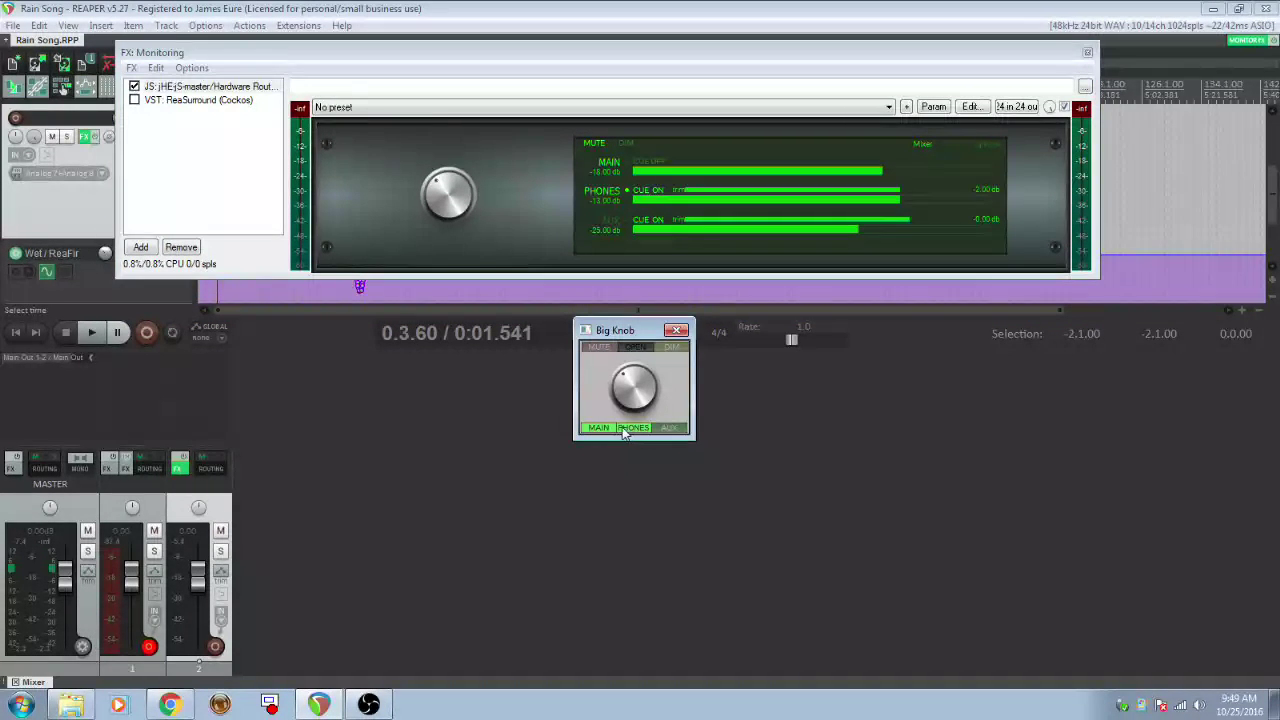
{"action": "left_click", "coordinate": [604, 428]}
{"action": "left_click", "coordinate": [634, 428]}
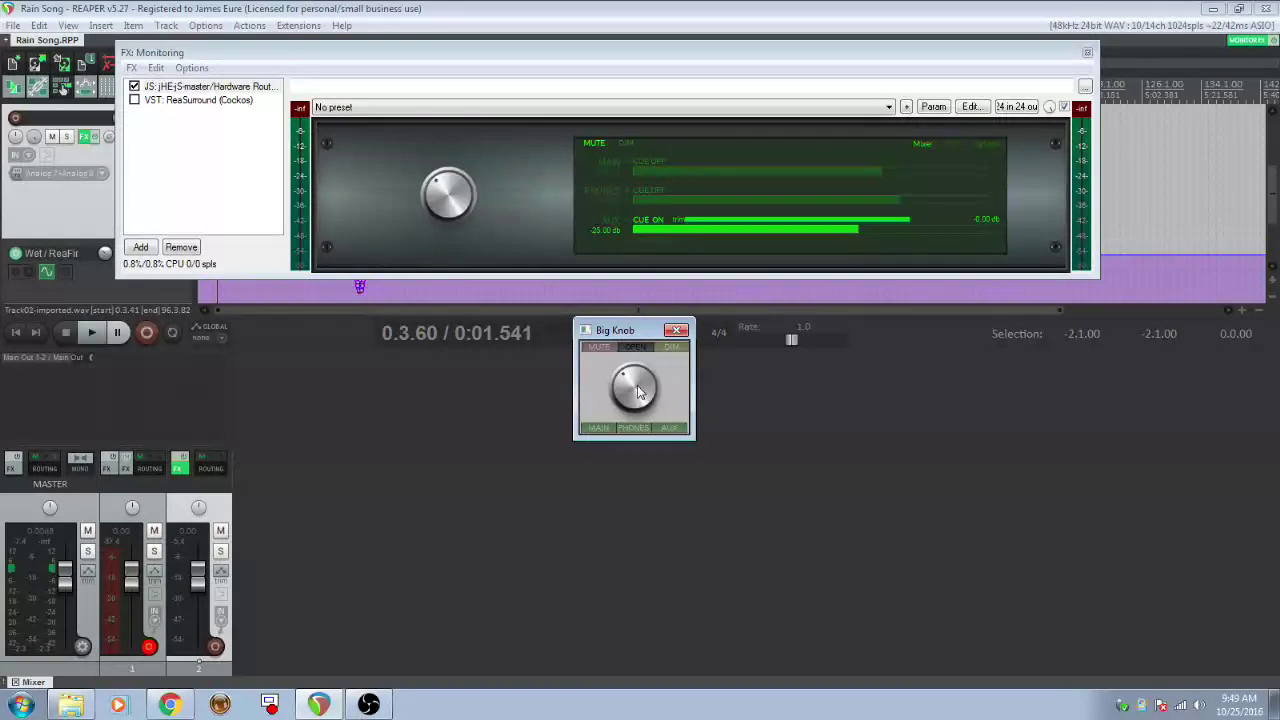
- Test Big Knob's MUTE and DIM buttons, switching each on and back off
{"action": "left_click", "coordinate": [606, 350]}
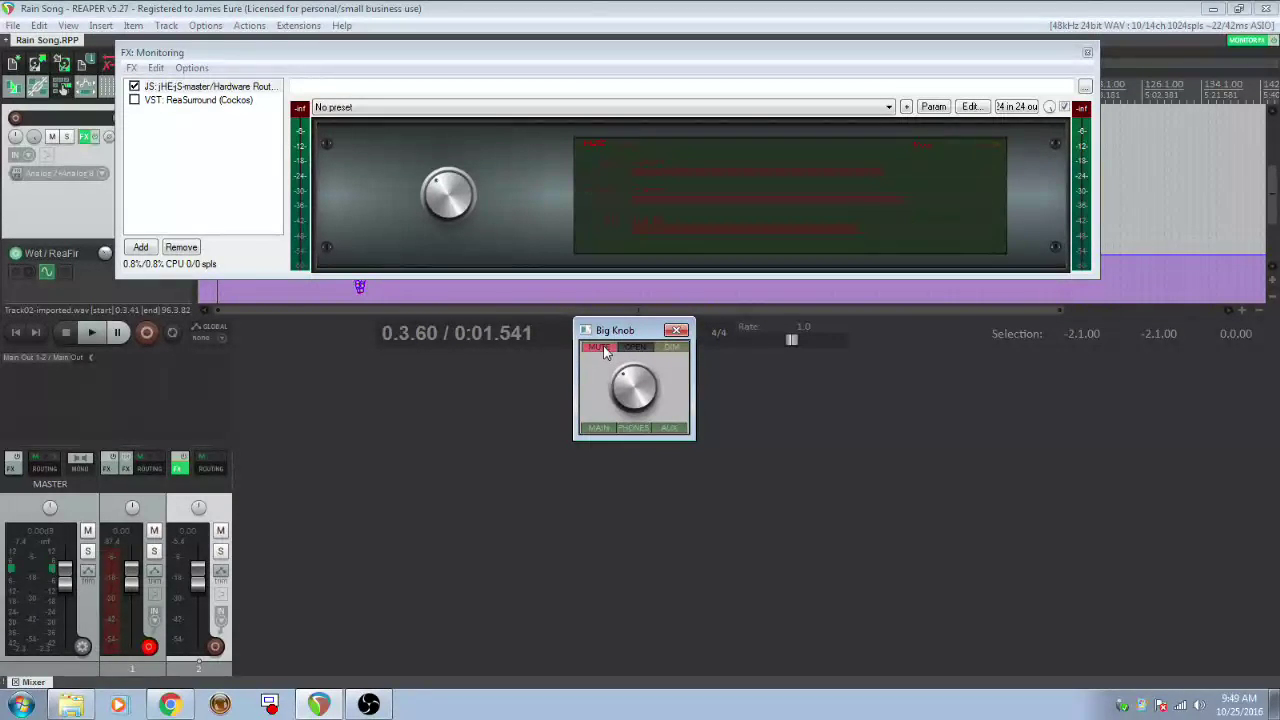
{"action": "left_click", "coordinate": [606, 350]}
{"action": "left_click", "coordinate": [671, 348]}
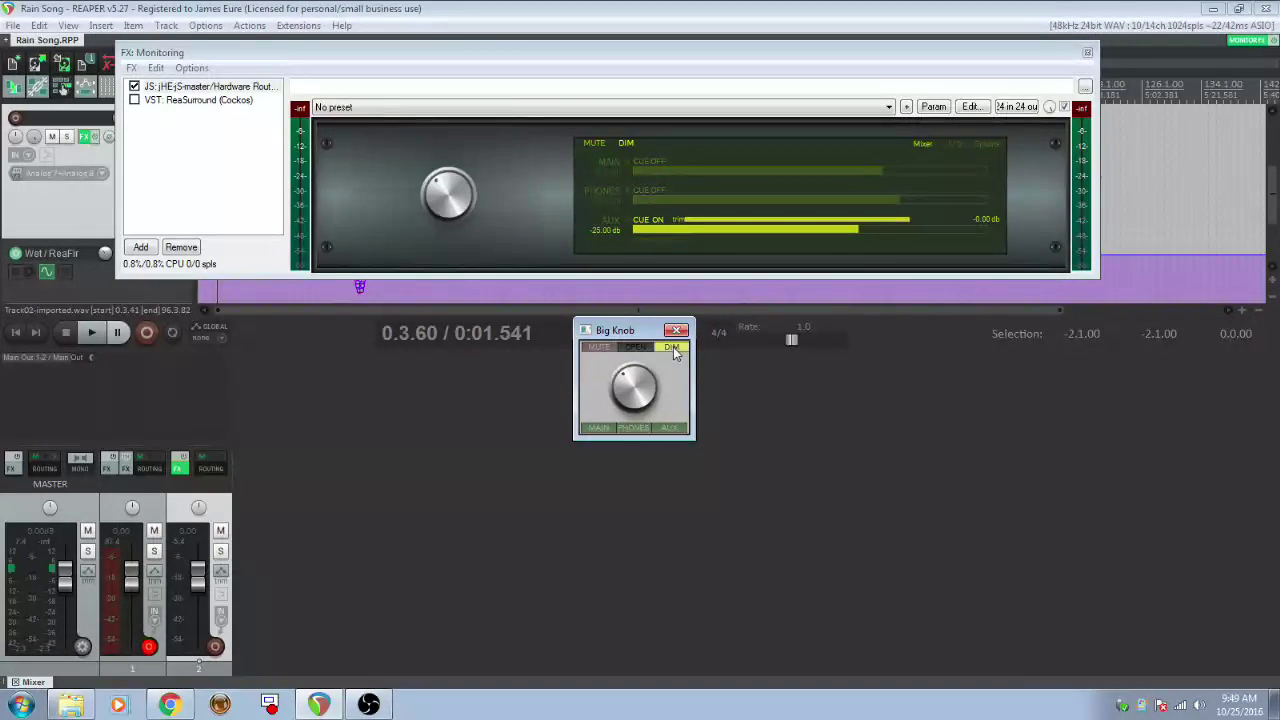
{"action": "left_click", "coordinate": [671, 348]}
{"action": "left_click", "coordinate": [598, 350]}
{"action": "left_click", "coordinate": [598, 350]}
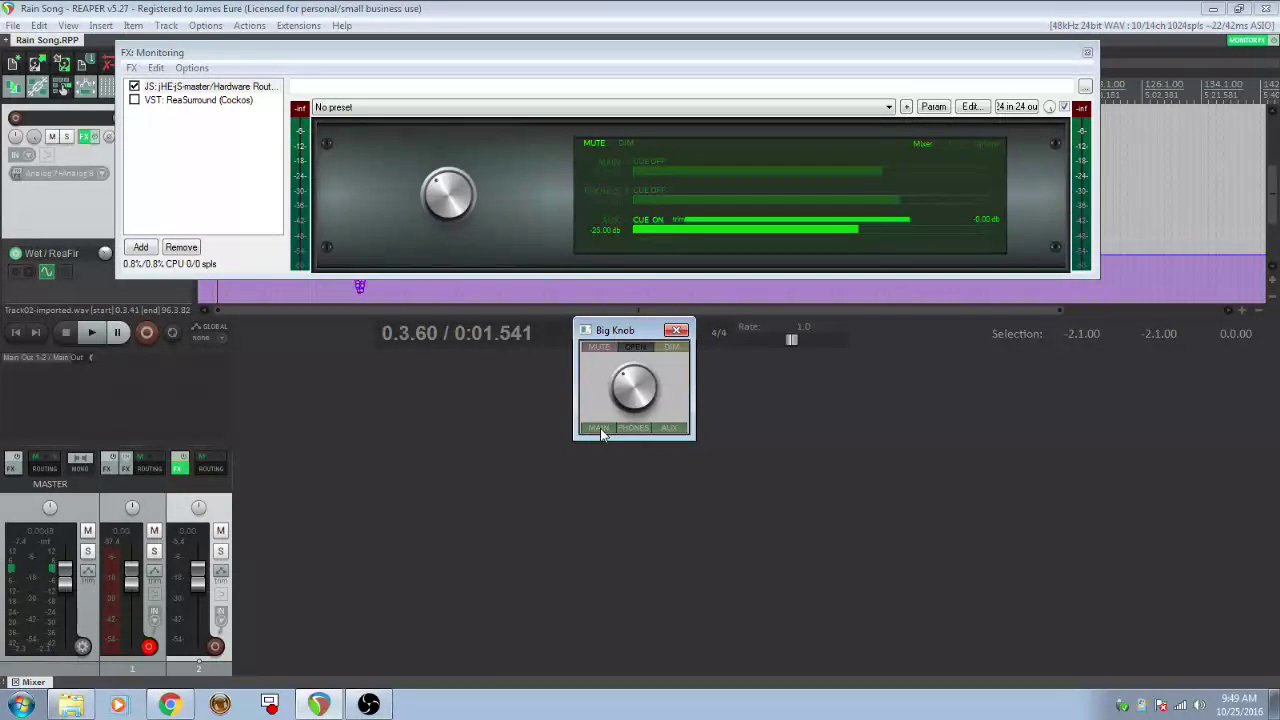
- Toggle MAIN and PHONES on and off, finishing with PHONES as the active output
{"action": "left_click", "coordinate": [599, 428]}
{"action": "left_click", "coordinate": [633, 428]}
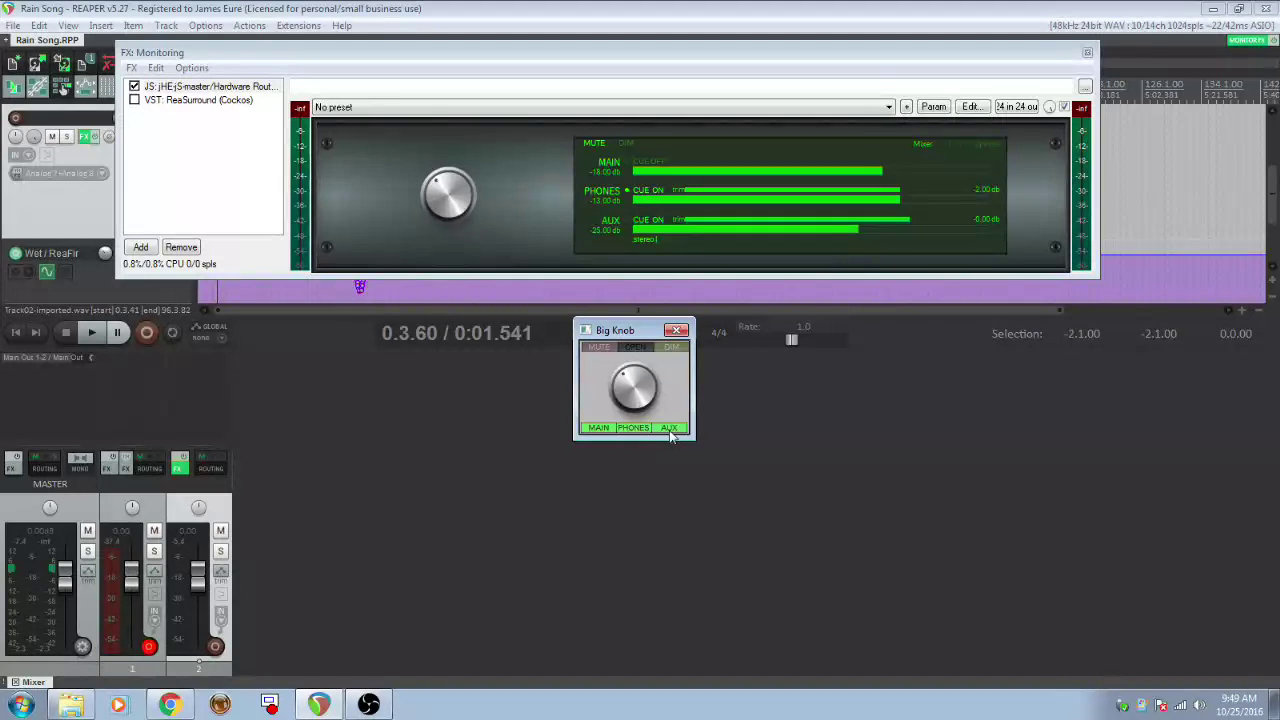
{"action": "left_click", "coordinate": [636, 429]}
{"action": "left_click", "coordinate": [600, 430]}
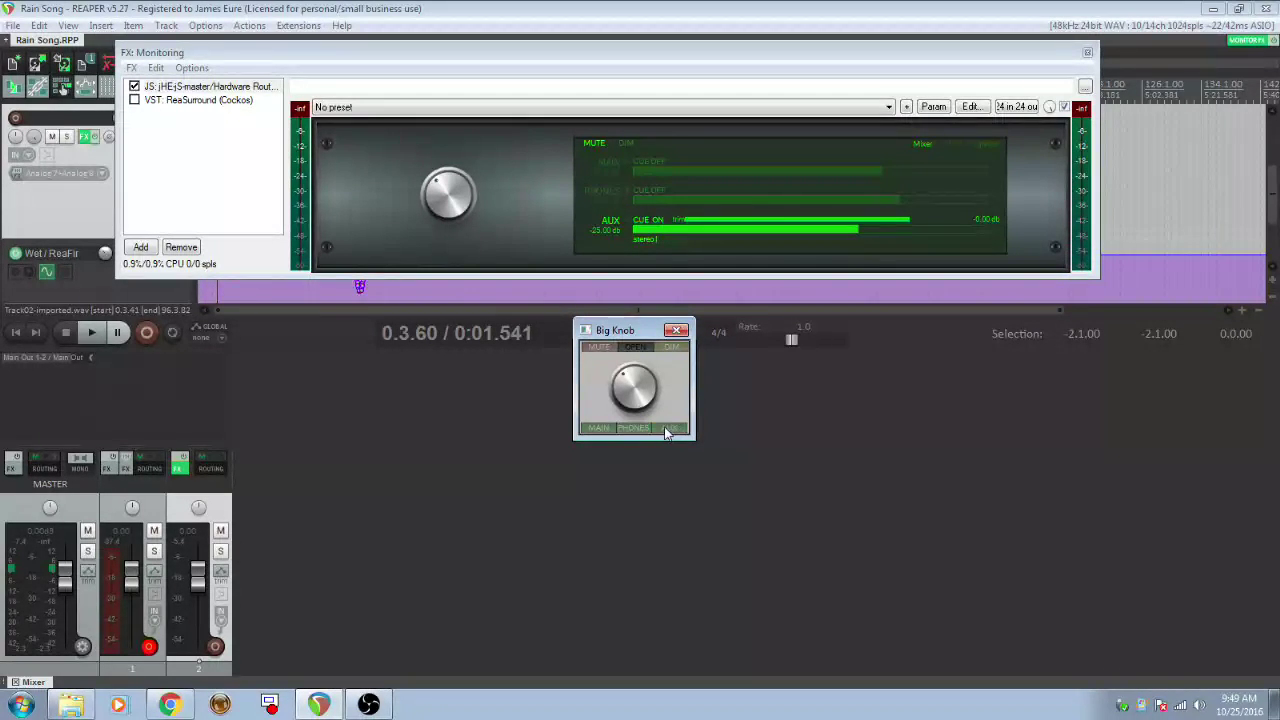
{"action": "left_click", "coordinate": [634, 429]}
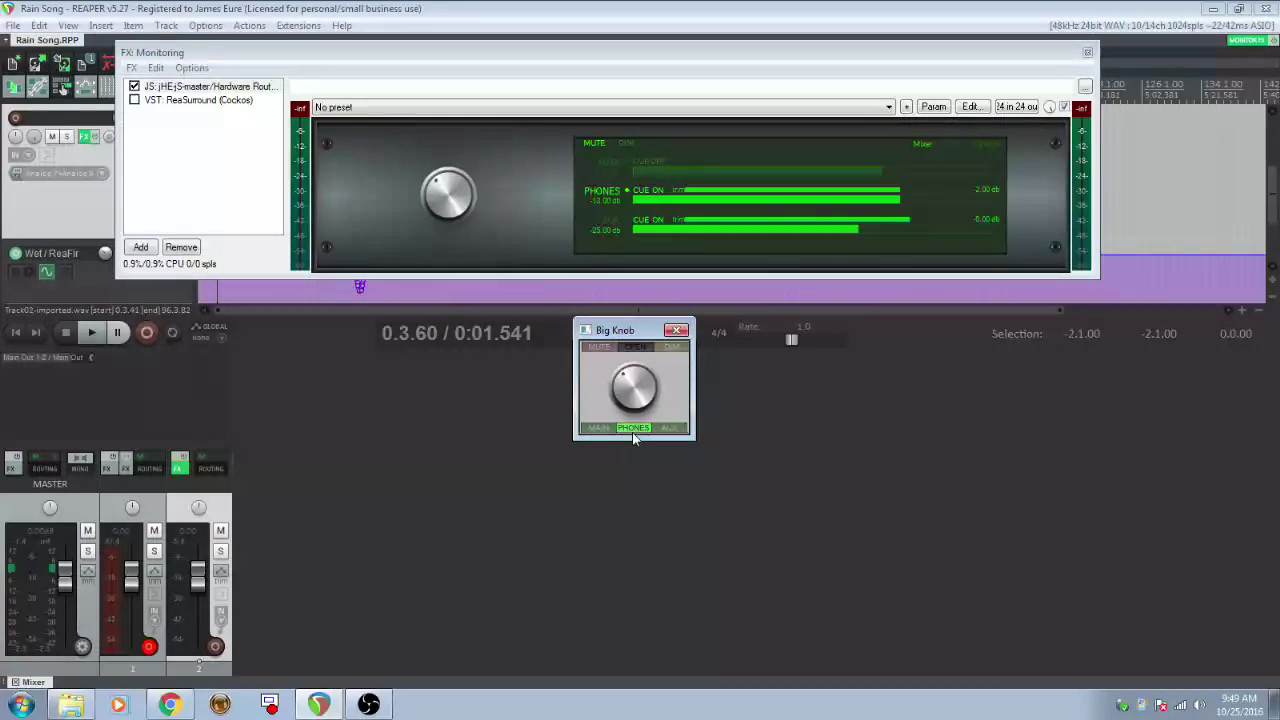
- Dock Big Knob at the bottom, show the master track in the docker, and remove the mixer from the docker
{"action": "right_click", "coordinate": [632, 337]}
{"action": "left_click", "coordinate": [640, 343]}
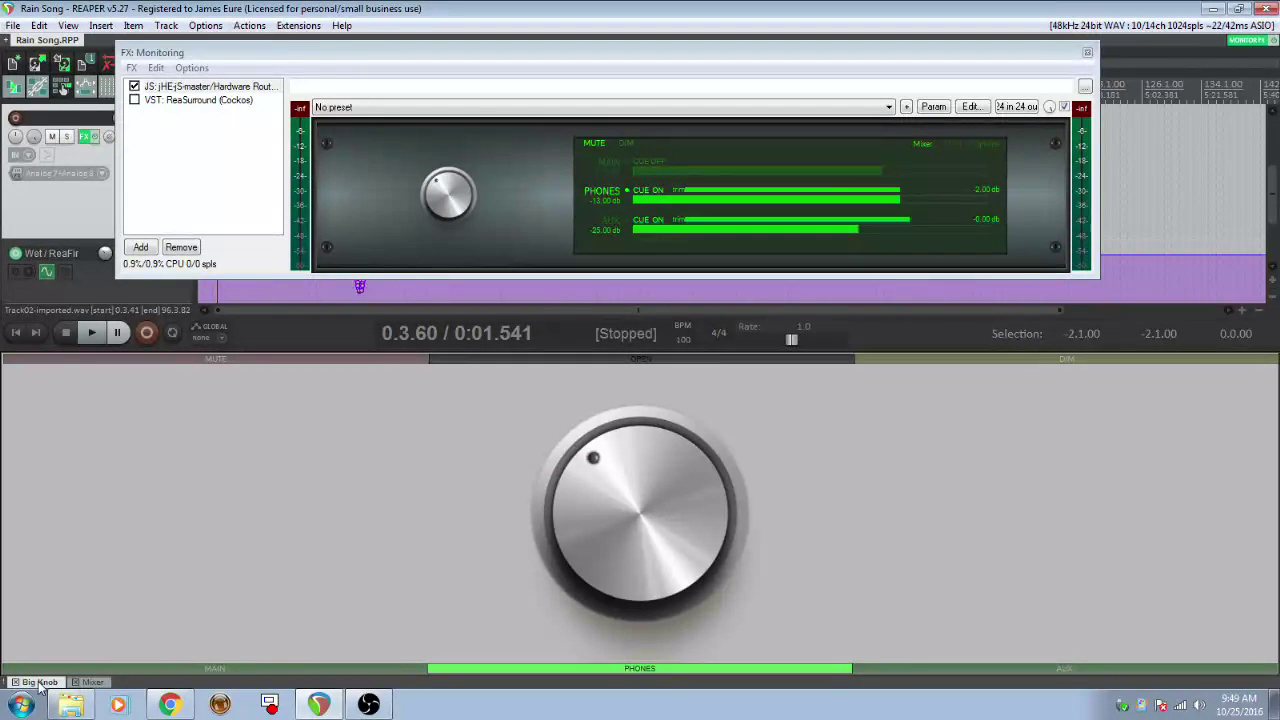
{"action": "left_click", "coordinate": [92, 682]}
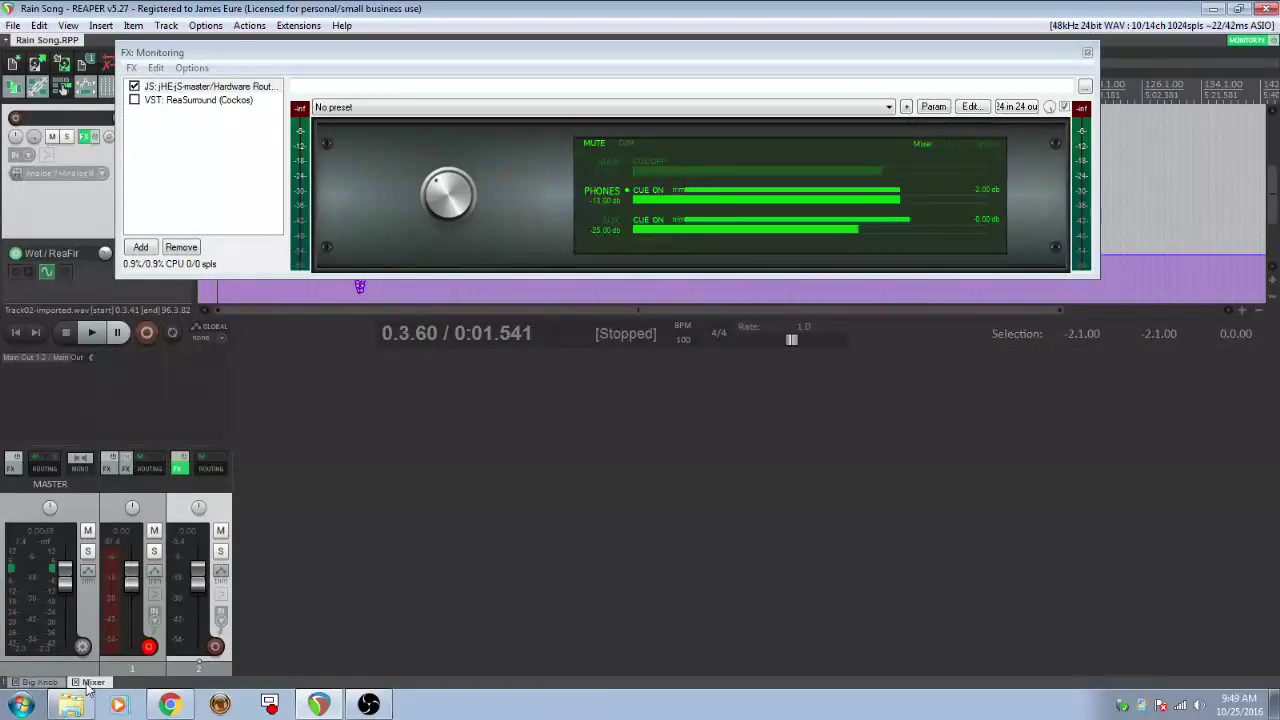
{"action": "right_click", "coordinate": [83, 650]}
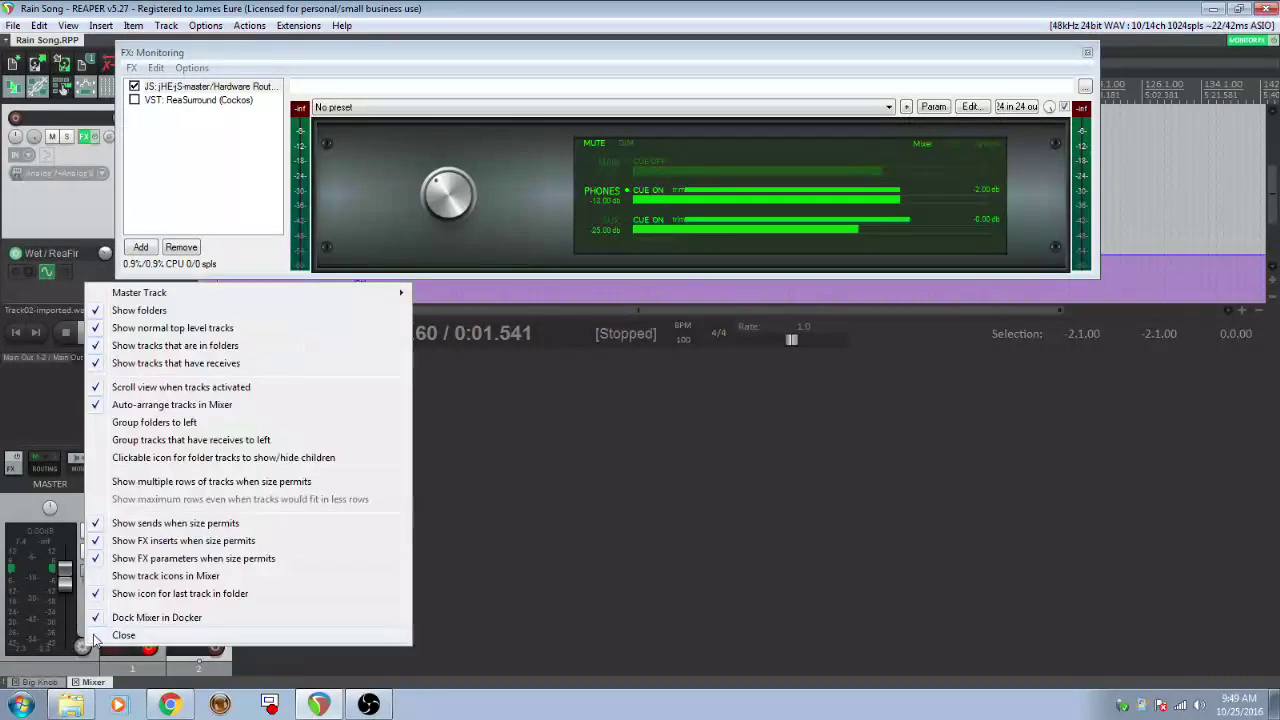
{"action": "mouse_move", "coordinate": [237, 298]}
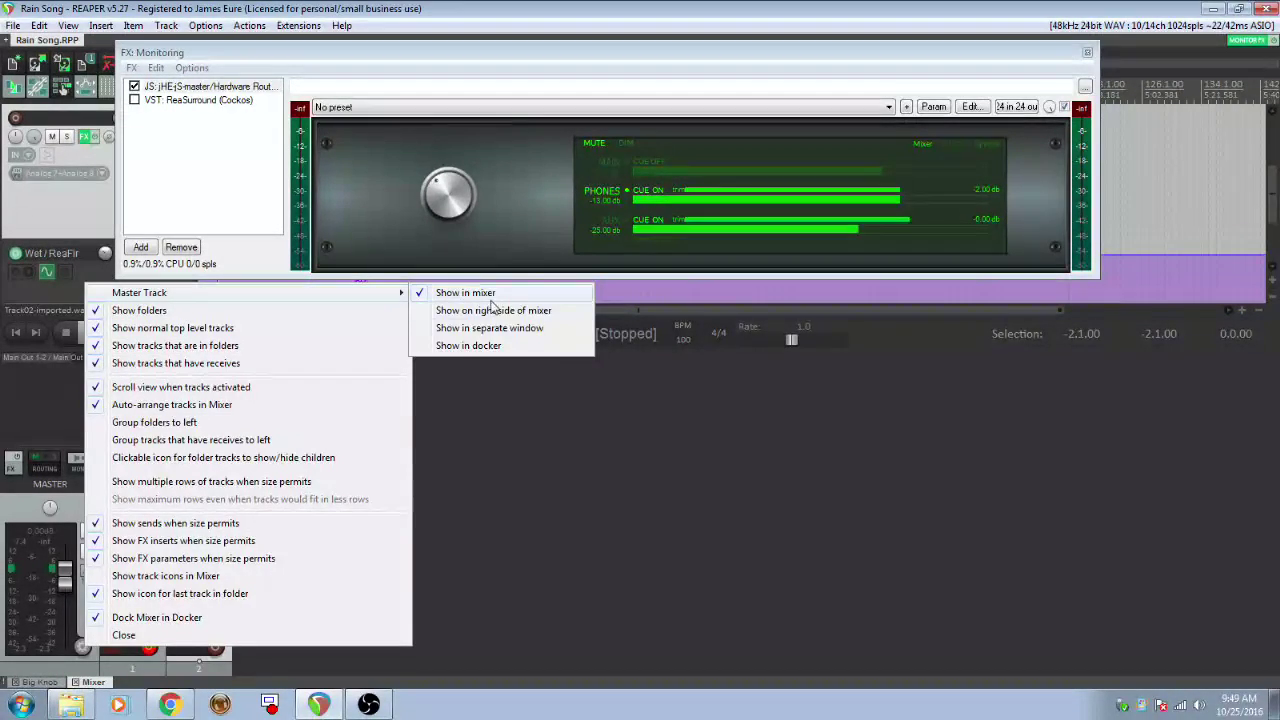
{"action": "left_click", "coordinate": [488, 345]}
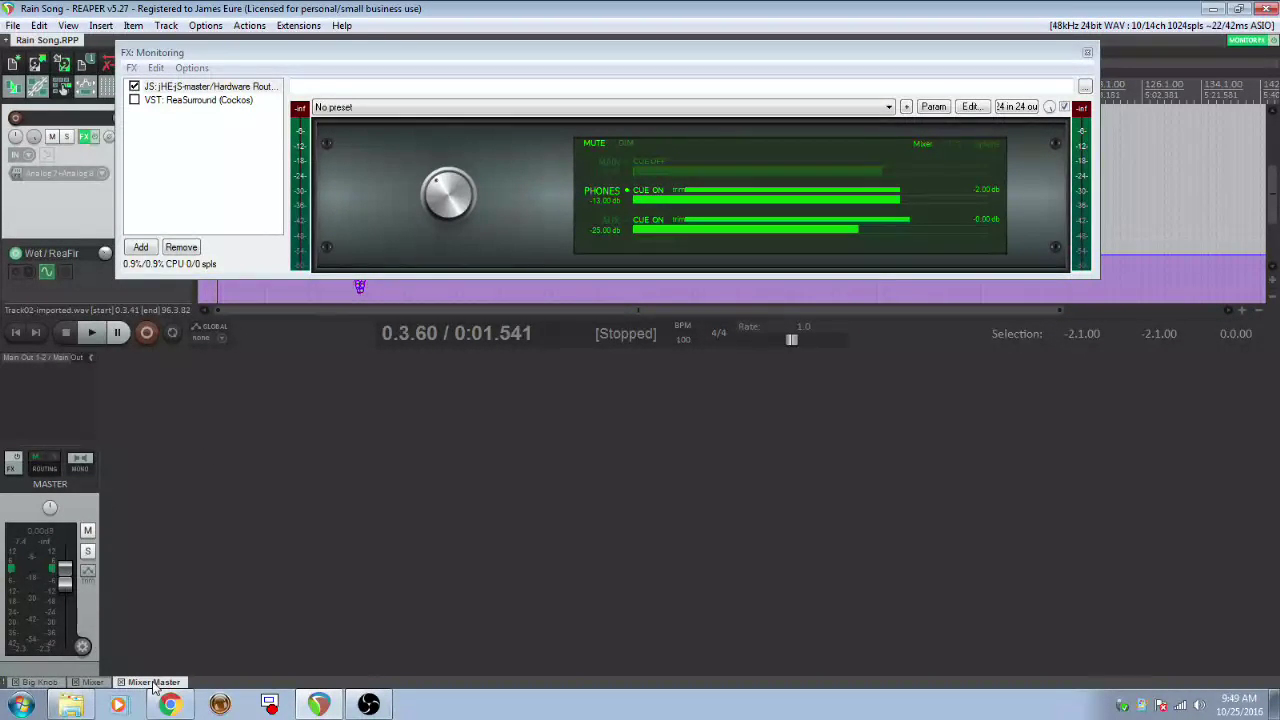
{"action": "key", "text": "ctrl+m"}
{"action": "left_click_drag", "start_coordinate": [1274, 329], "coordinate": [62, 88]}
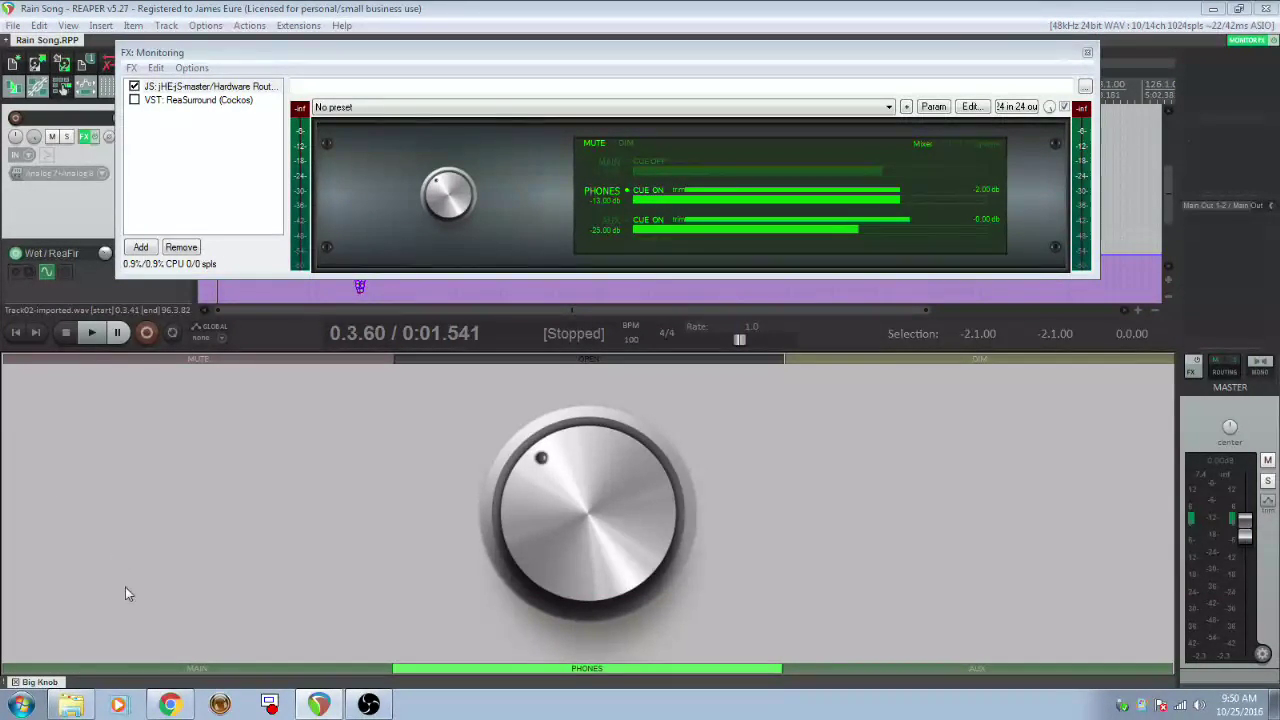
- Attach the Big Knob docker on the right and close the FX: Monitoring window
{"action": "right_click", "coordinate": [103, 684]}
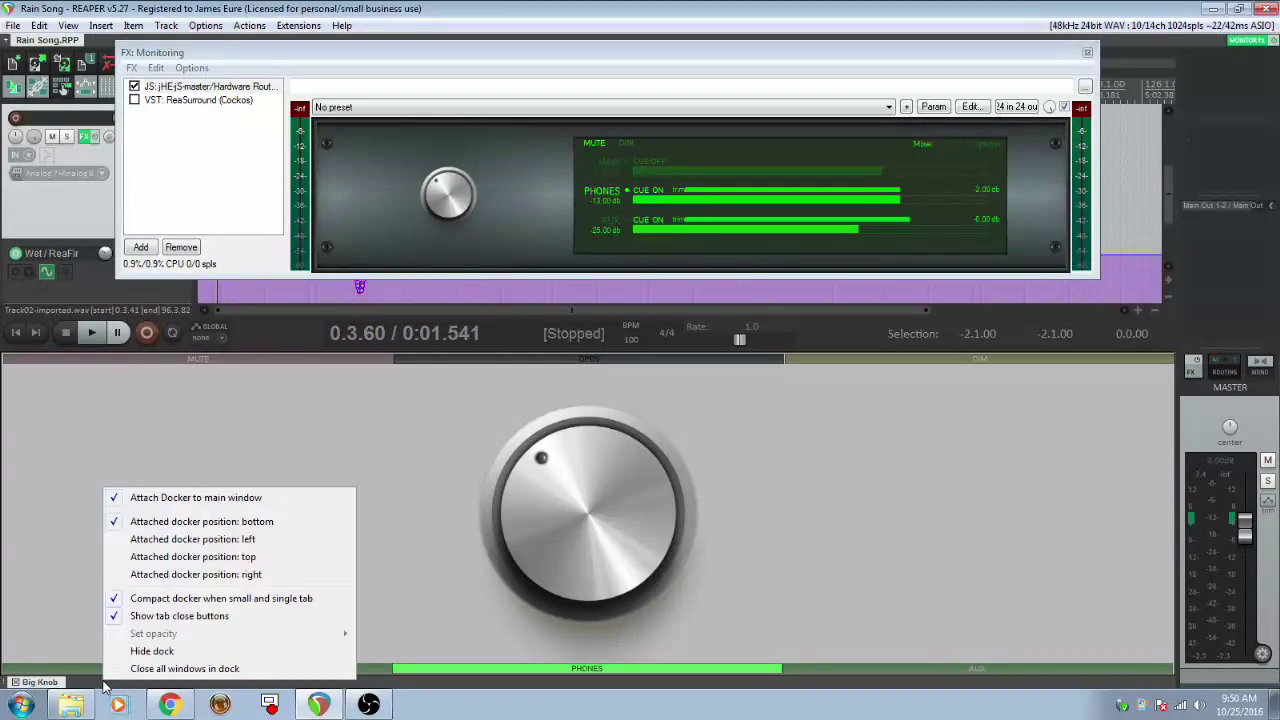
{"action": "left_click", "coordinate": [189, 574]}
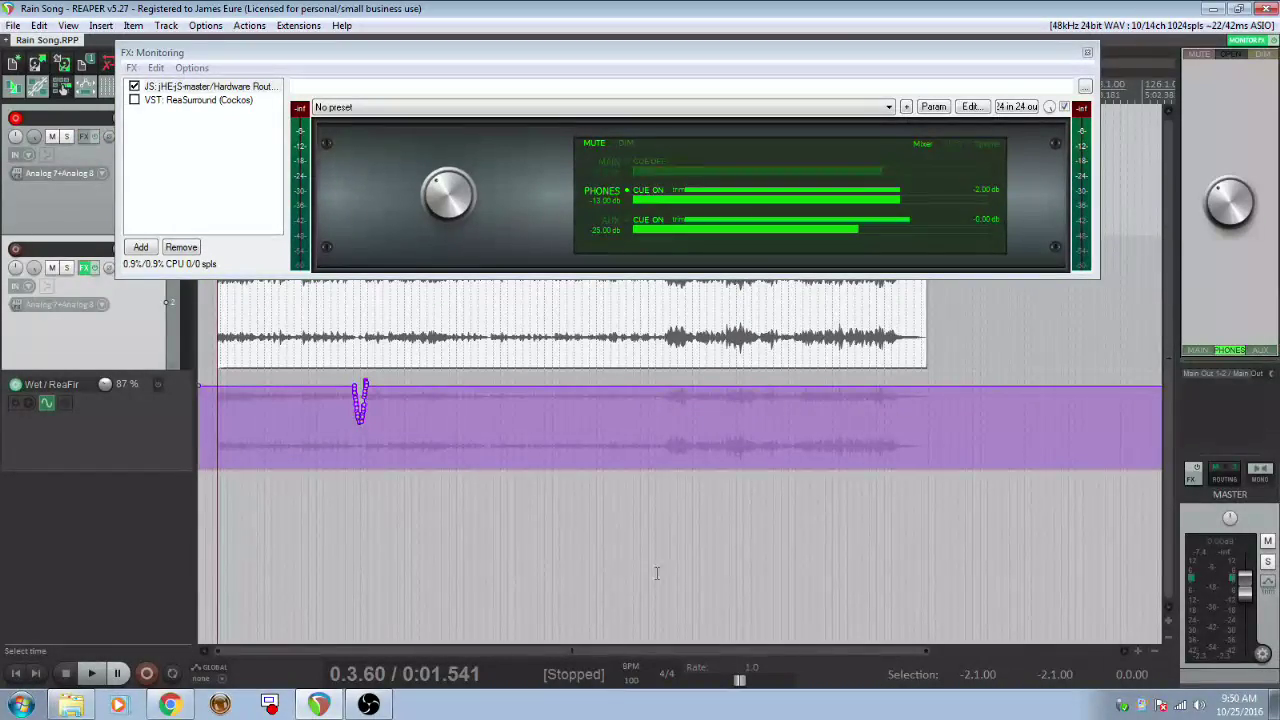
{"action": "left_click", "coordinate": [1088, 52]}
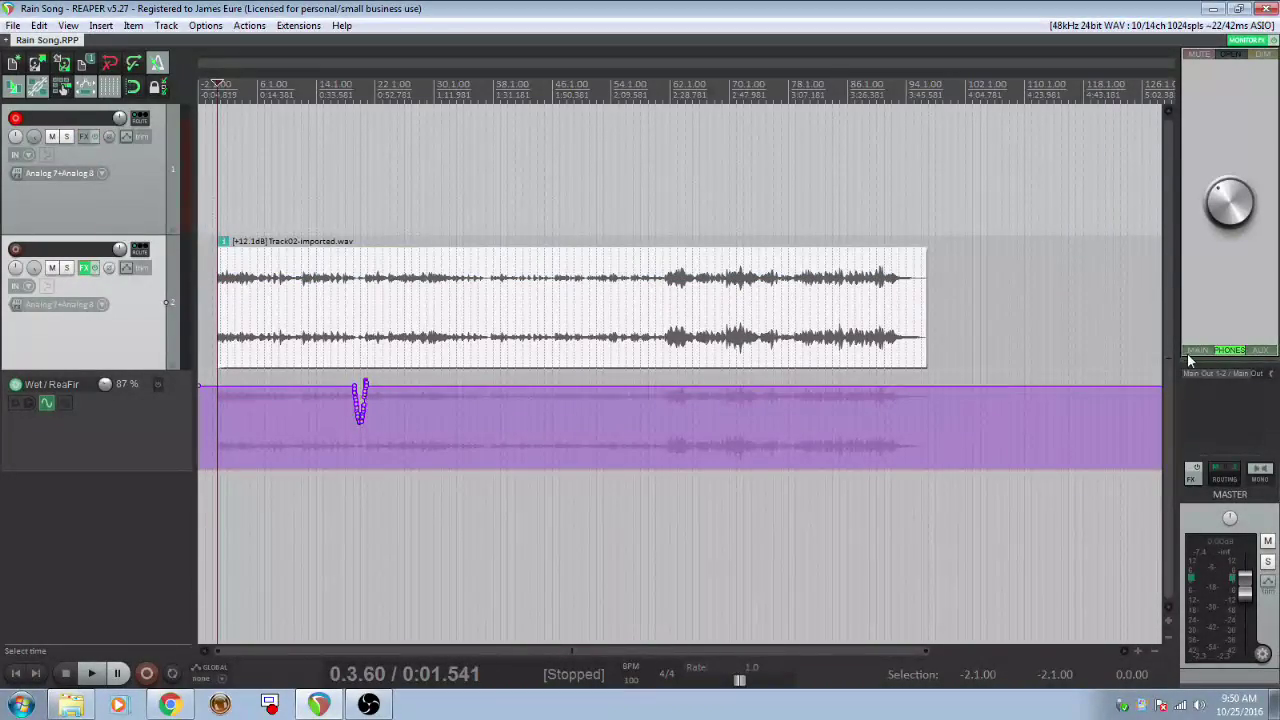
- Widen the right-side dock and make the Big Knob panel taller above the master strip
{"action": "left_click_drag", "start_coordinate": [1174, 351], "coordinate": [1018, 343]}
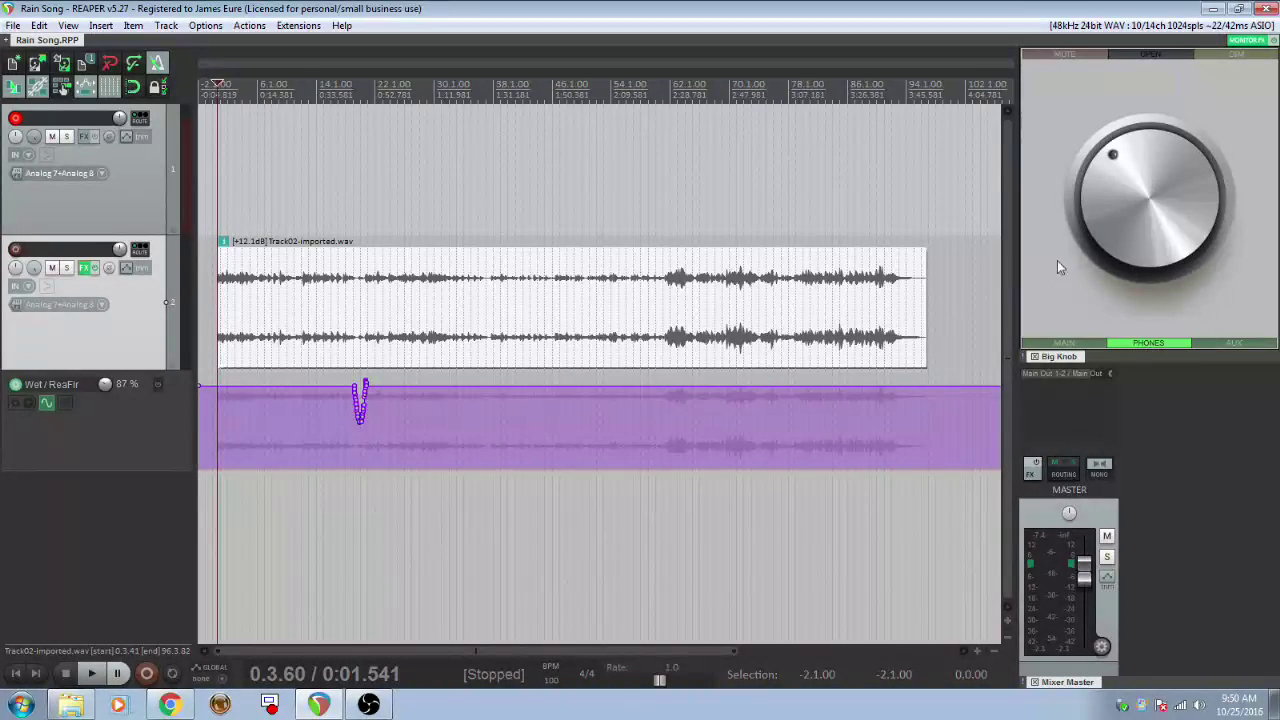
{"action": "left_click_drag", "start_coordinate": [1110, 352], "coordinate": [1154, 149]}
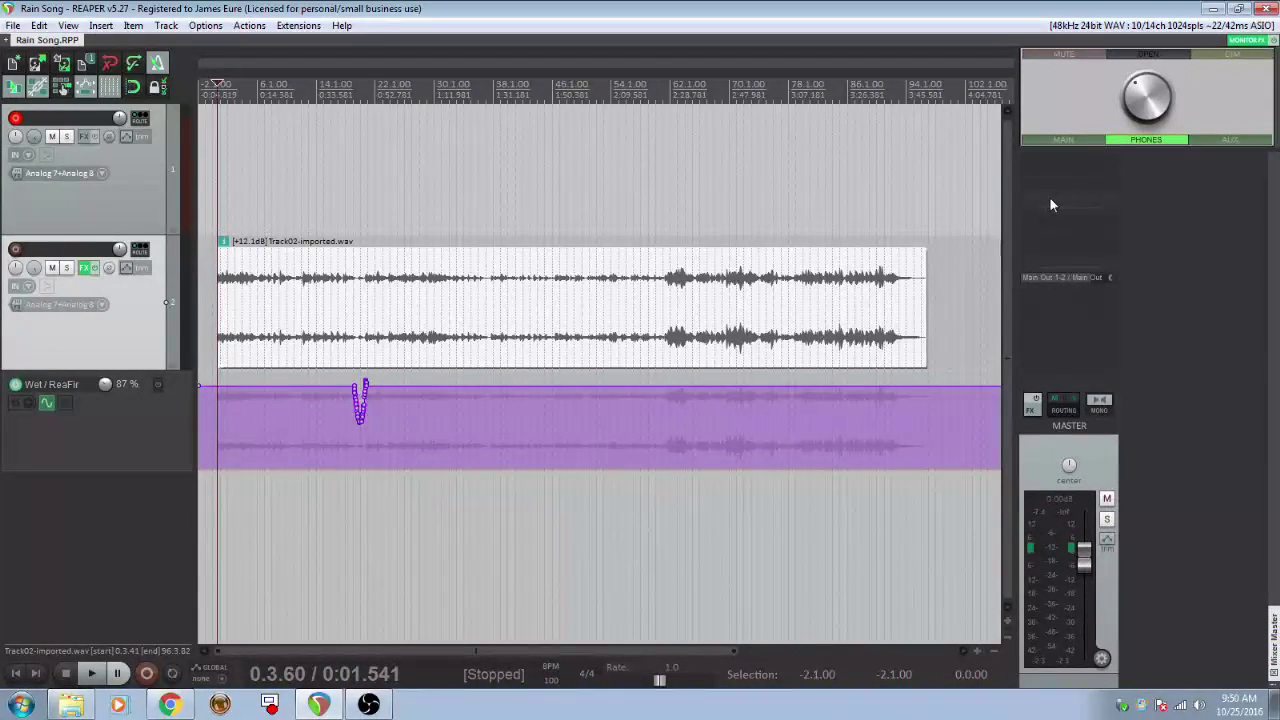
{"action": "left_click_drag", "start_coordinate": [1011, 197], "coordinate": [914, 197]}
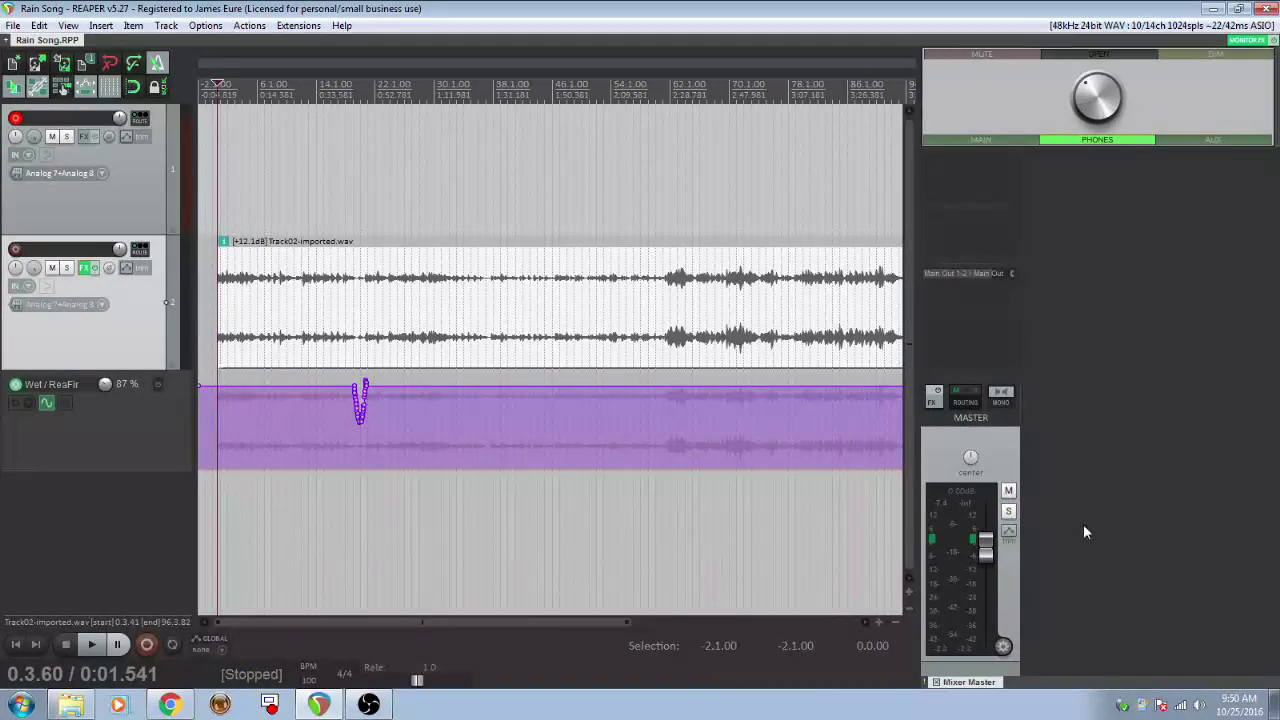
{"action": "left_click", "coordinate": [68, 27]}
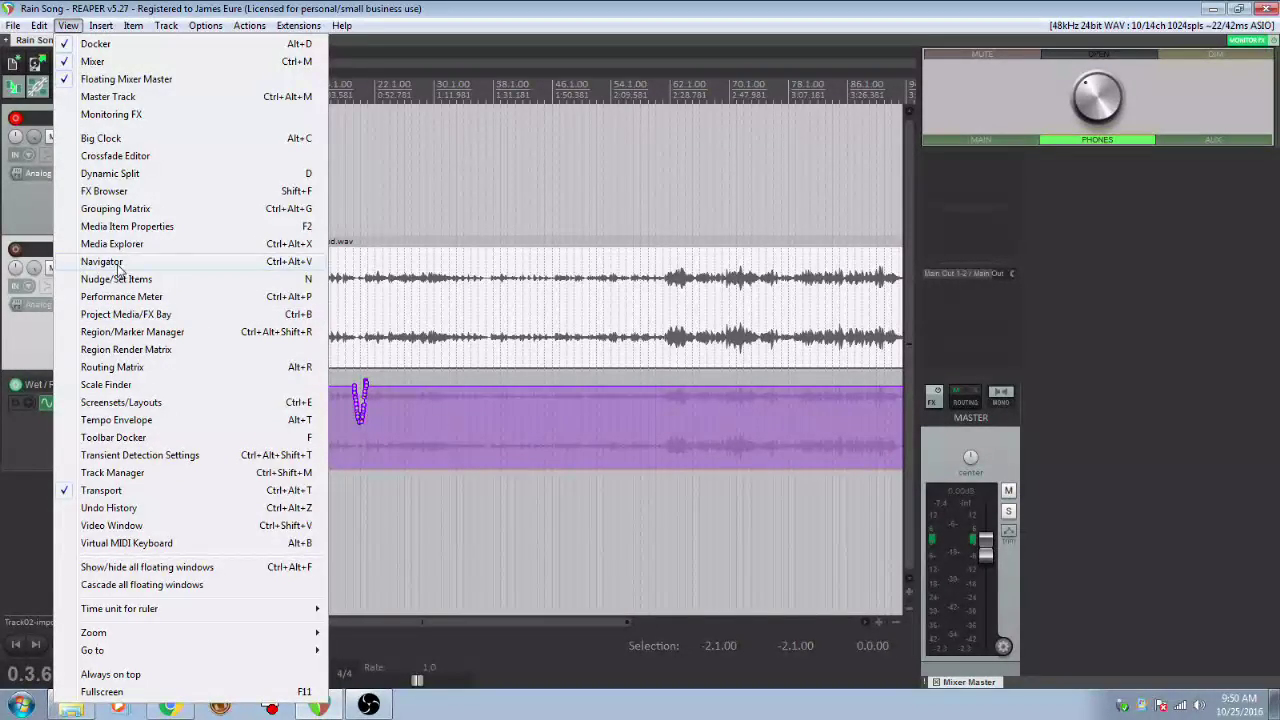
- Add the Performance Meter to the dock and swap Big Knob below the master strip
{"action": "left_click", "coordinate": [120, 296]}
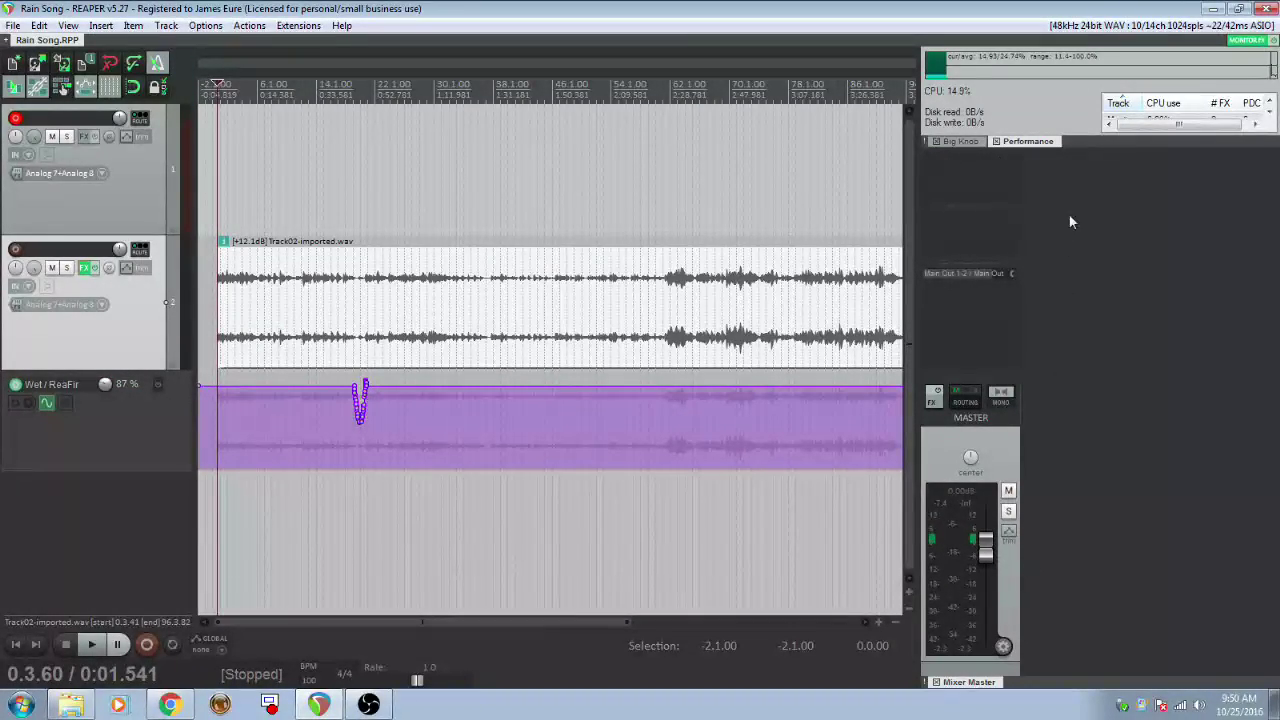
{"action": "left_click_drag", "start_coordinate": [957, 142], "coordinate": [1013, 683]}
{"action": "left_click", "coordinate": [960, 682]}
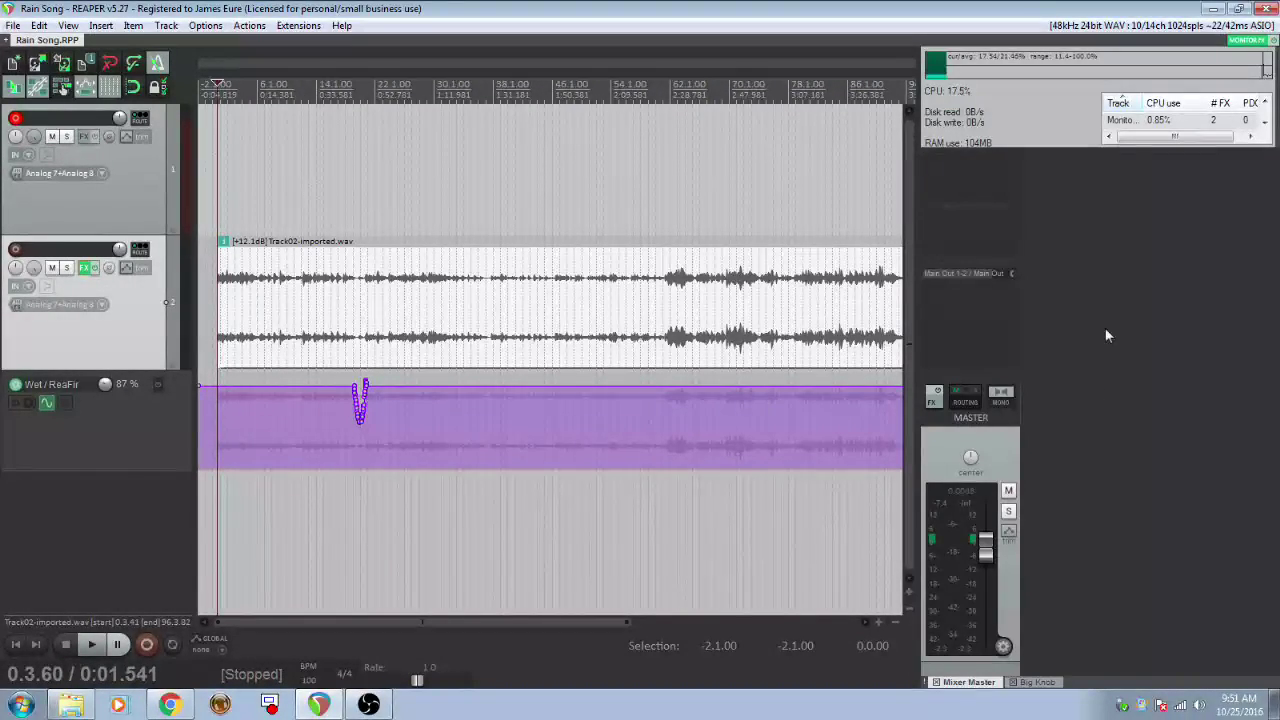
{"action": "left_click_drag", "start_coordinate": [1273, 88], "coordinate": [1225, 111]}
- Resize the dock splitters, raise master volume to 0.27 dB, and lower Big Knob slightly
{"action": "left_click_drag", "start_coordinate": [1044, 186], "coordinate": [1035, 573]}
{"action": "left_click_drag", "start_coordinate": [918, 524], "coordinate": [1162, 530]}
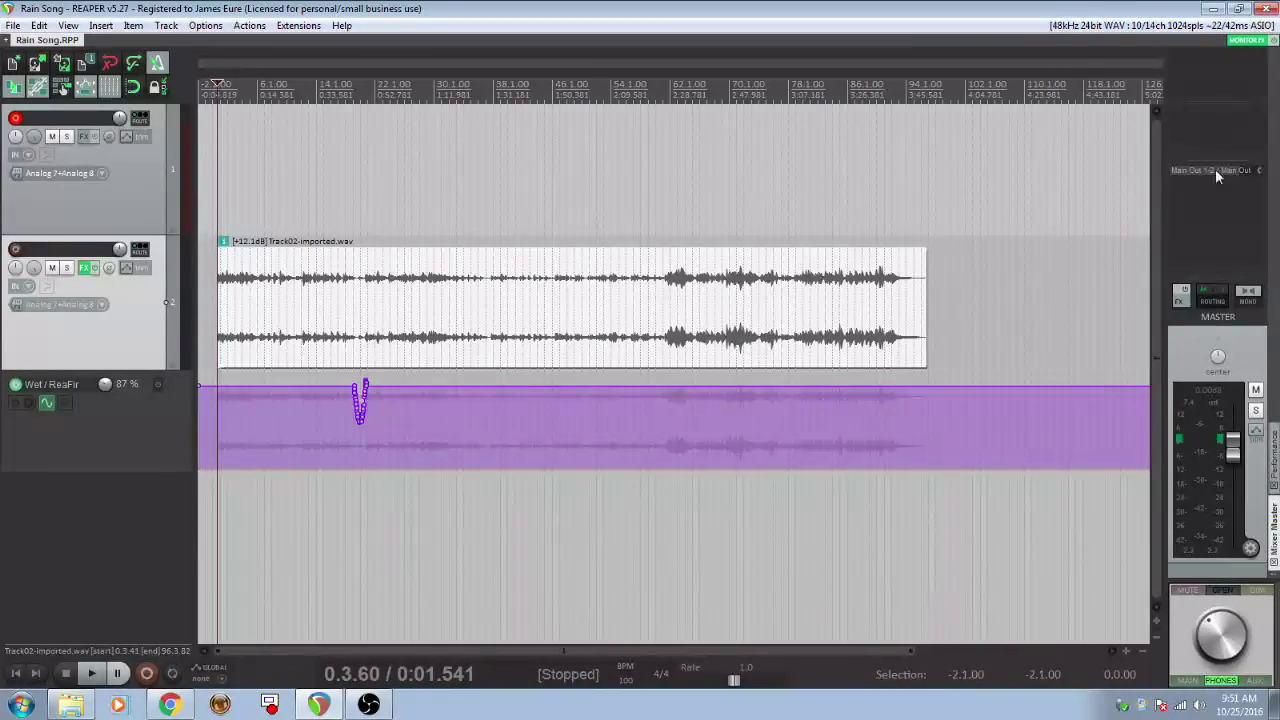
{"action": "mouse_move", "coordinate": [1232, 442]}
{"action": "left_mouse_down"}
{"action": "mouse_move", "coordinate": [1232, 470]}
{"action": "mouse_move", "coordinate": [1232, 440]}
{"action": "left_mouse_up"}
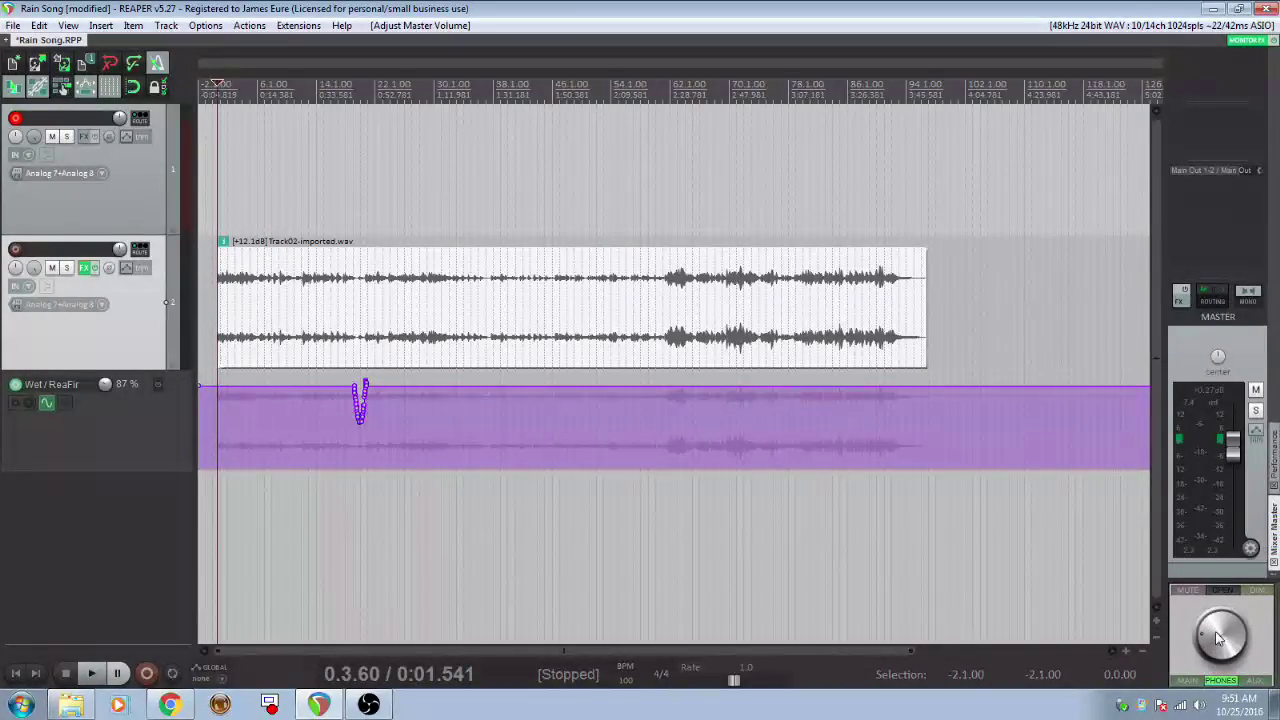
{"action": "left_click_drag", "start_coordinate": [1223, 578], "coordinate": [1223, 588]}
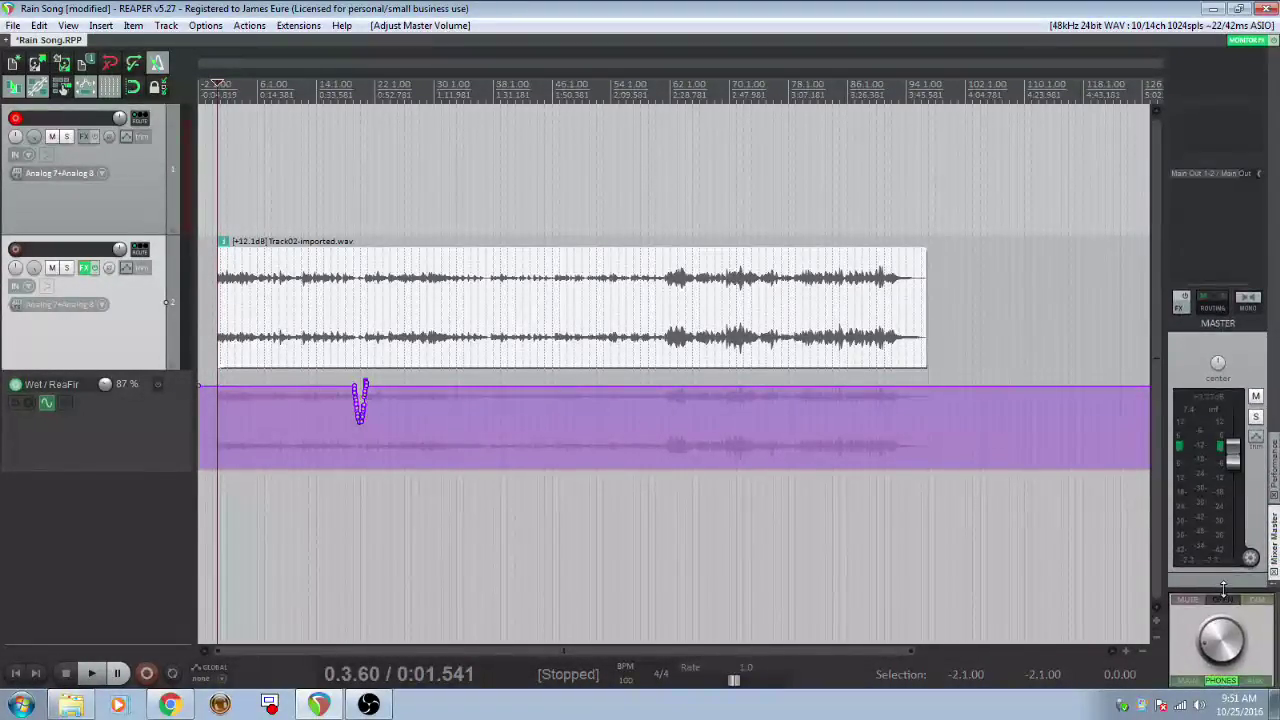
- Open the monitoring FX chain, show the jHE Hardware Router options, and enlarge the window
{"action": "double_click", "coordinate": [1224, 605]}
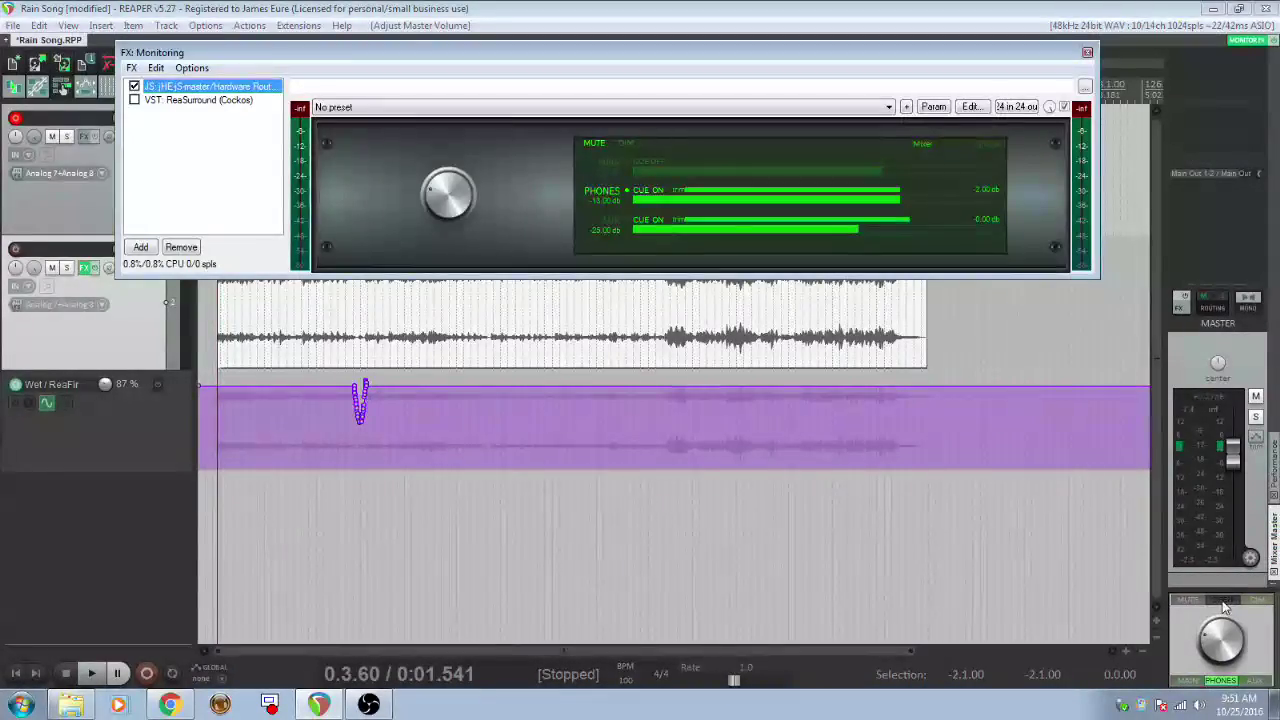
{"action": "left_click", "coordinate": [975, 145]}
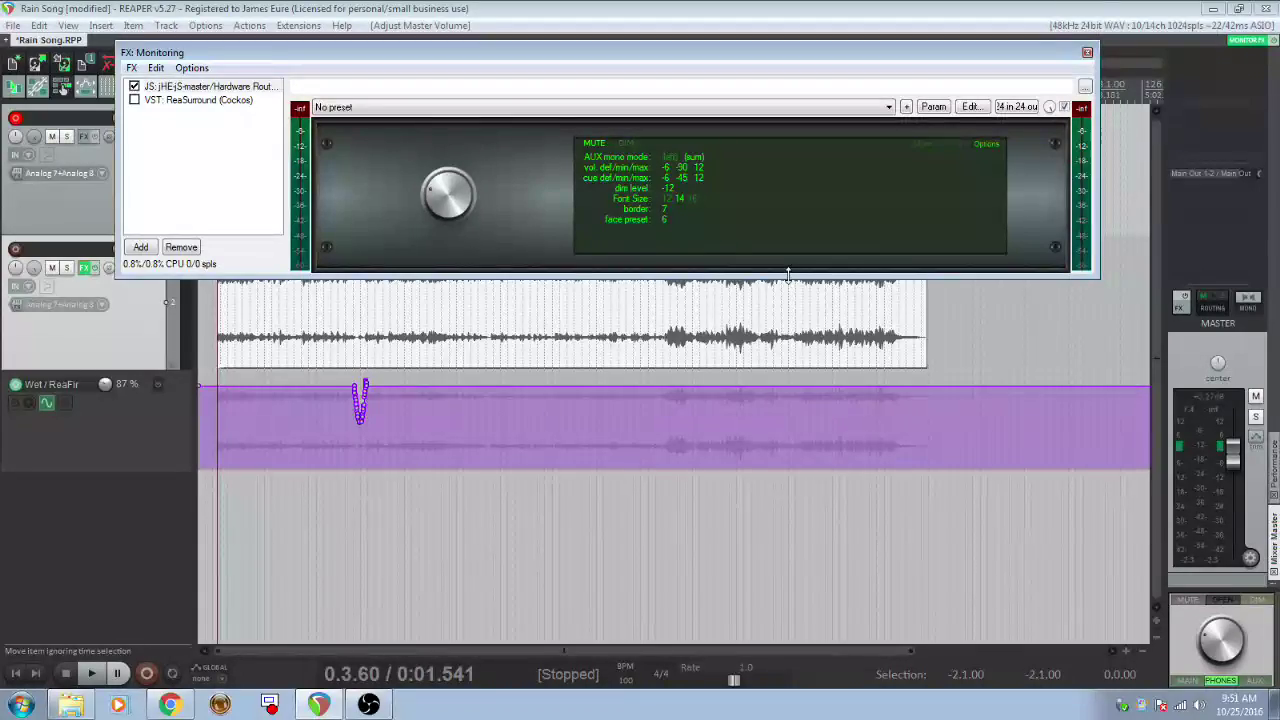
{"action": "left_click_drag", "start_coordinate": [757, 275], "coordinate": [757, 294]}
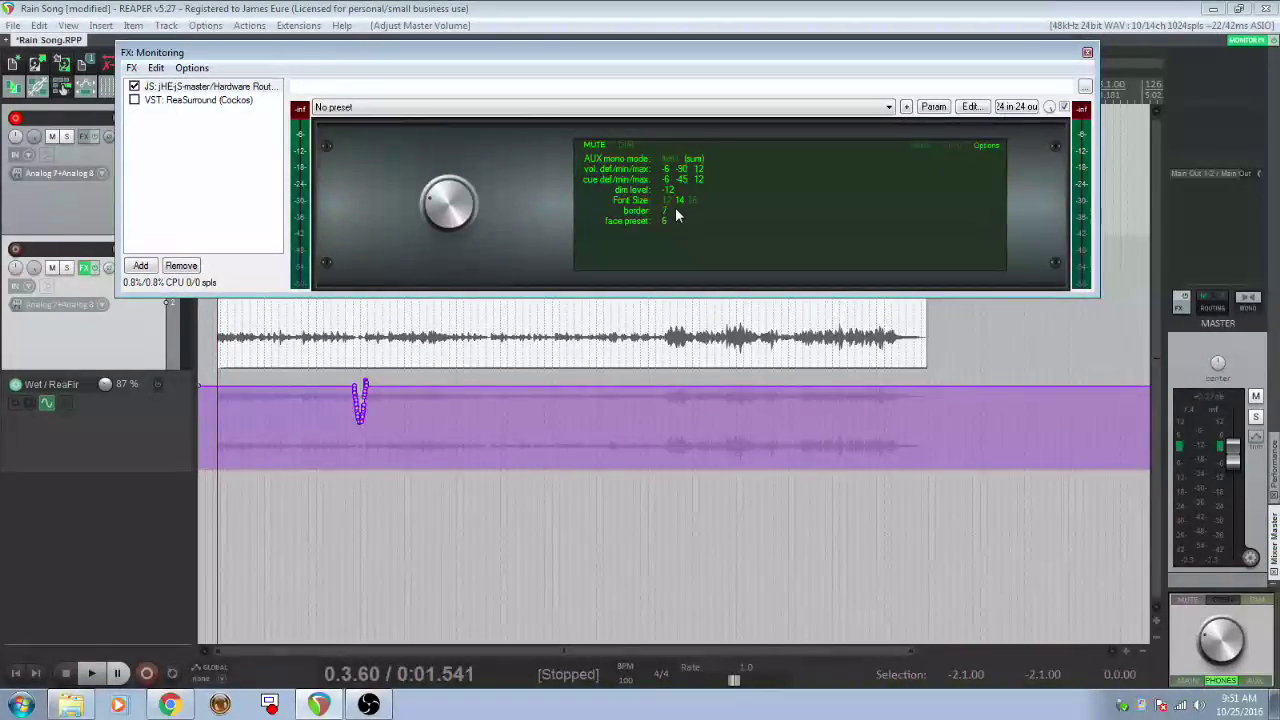
{"action": "scroll", "coordinate": [670, 218], "scroll_direction": "up", "scroll_amount": 2}
- Set the Hardware Router face preset to 1 and face colour to 232323
{"action": "type", "text": "13"}
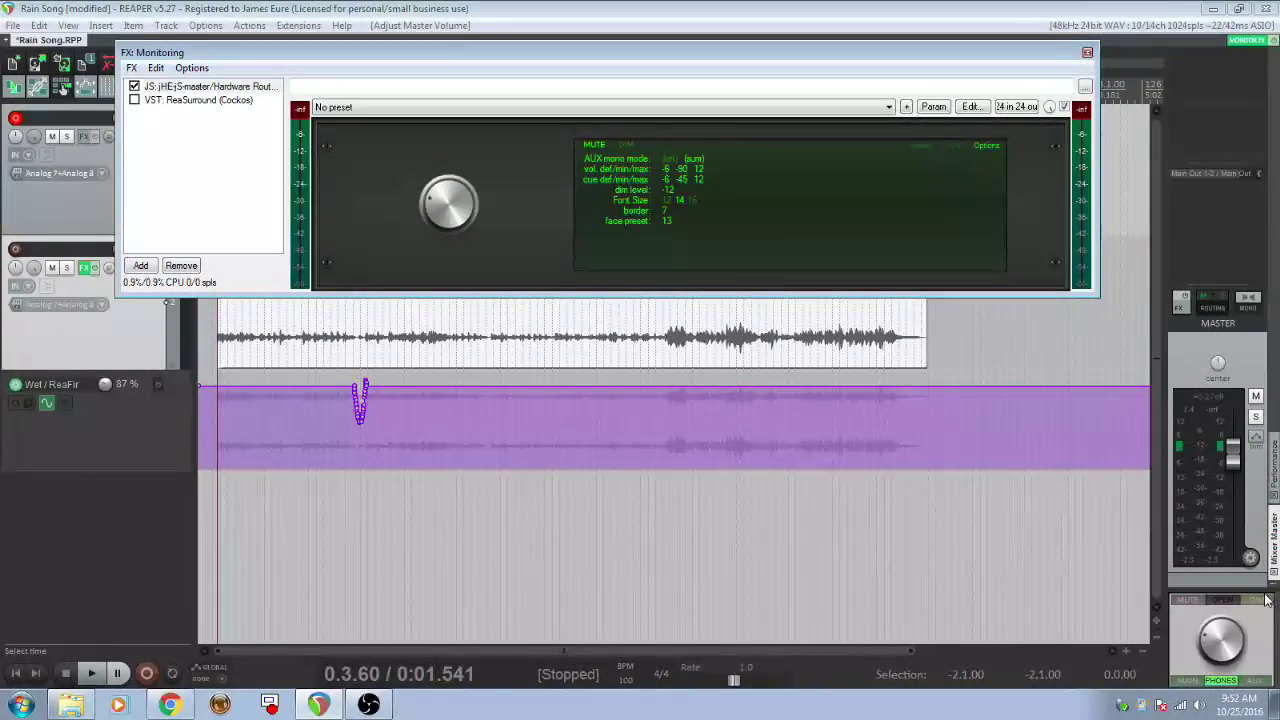
{"action": "left_click", "coordinate": [674, 222]}
{"action": "type", "text": "1"}
{"action": "key", "text": "Return"}
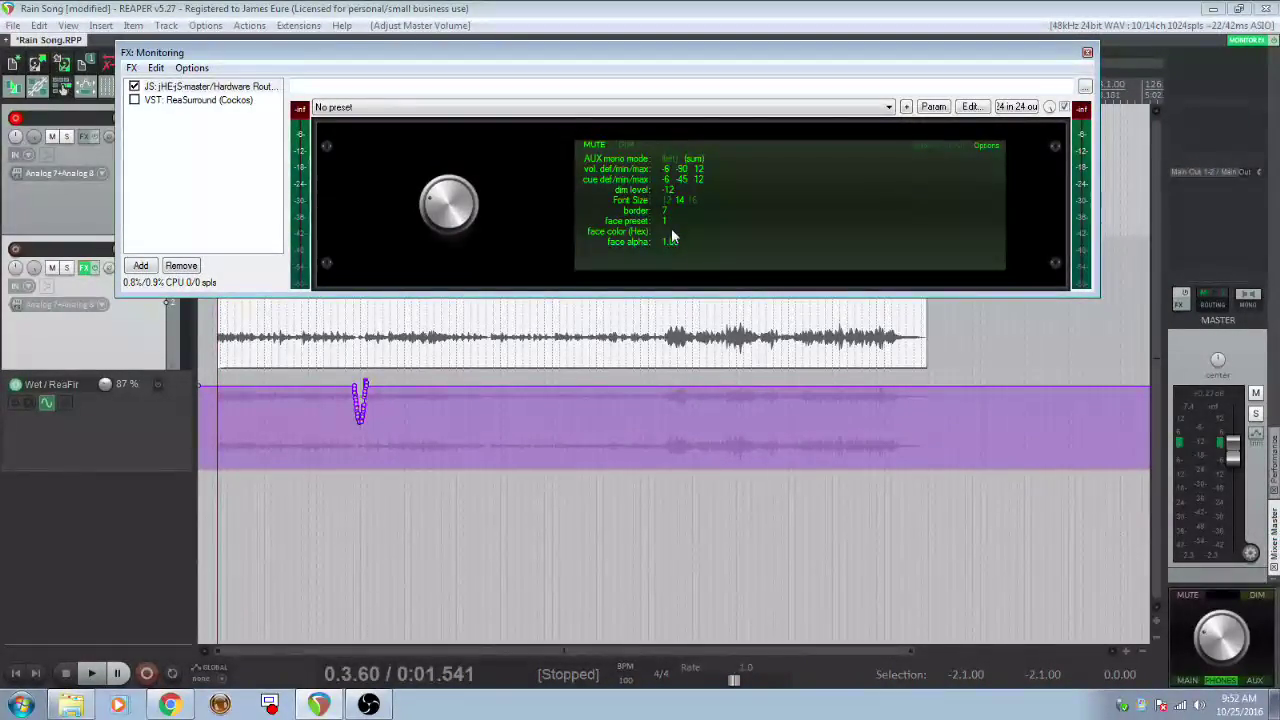
{"action": "left_click", "coordinate": [671, 230]}
{"action": "type", "text": "2323"}
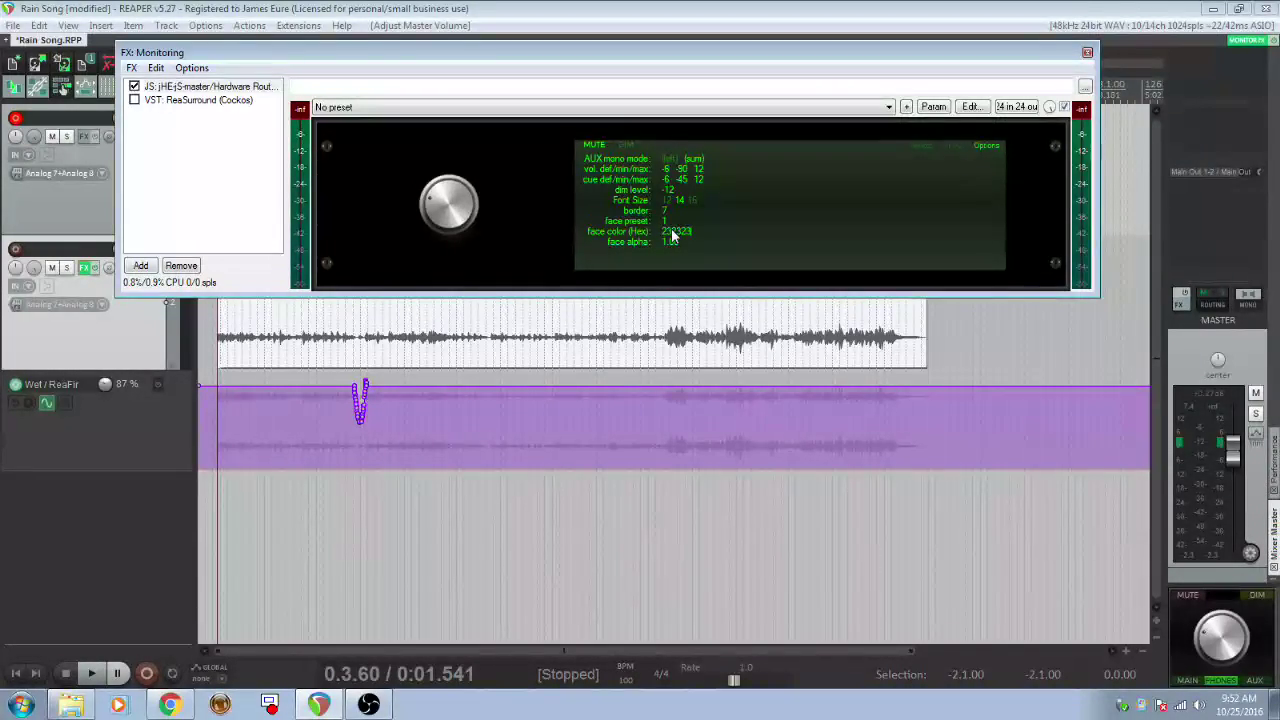
{"action": "type", "text": "23"}
{"action": "key", "text": "Return"}
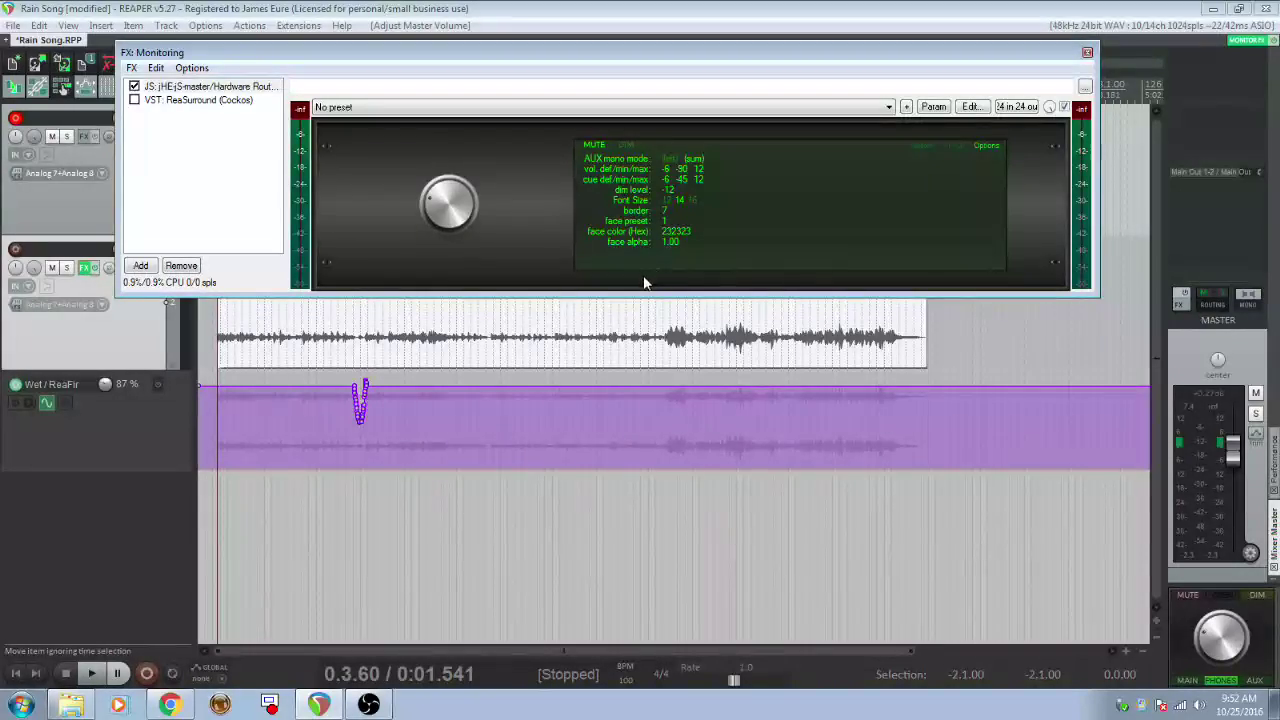
- Close the FX: Monitoring window with Escape
{"action": "key", "text": "Escape"}
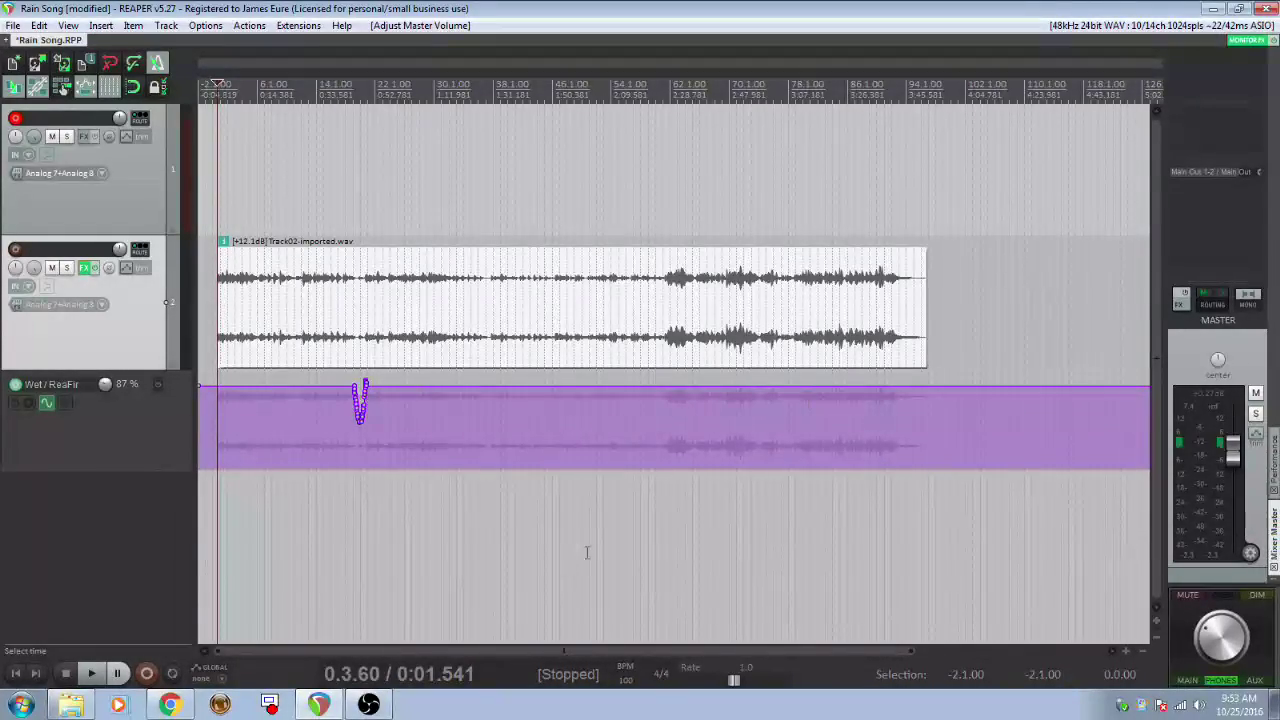
- Reopen the monitoring FX chain and check the Hardware Router's 24-in/24-out pin connector
{"action": "left_click", "coordinate": [1250, 42]}
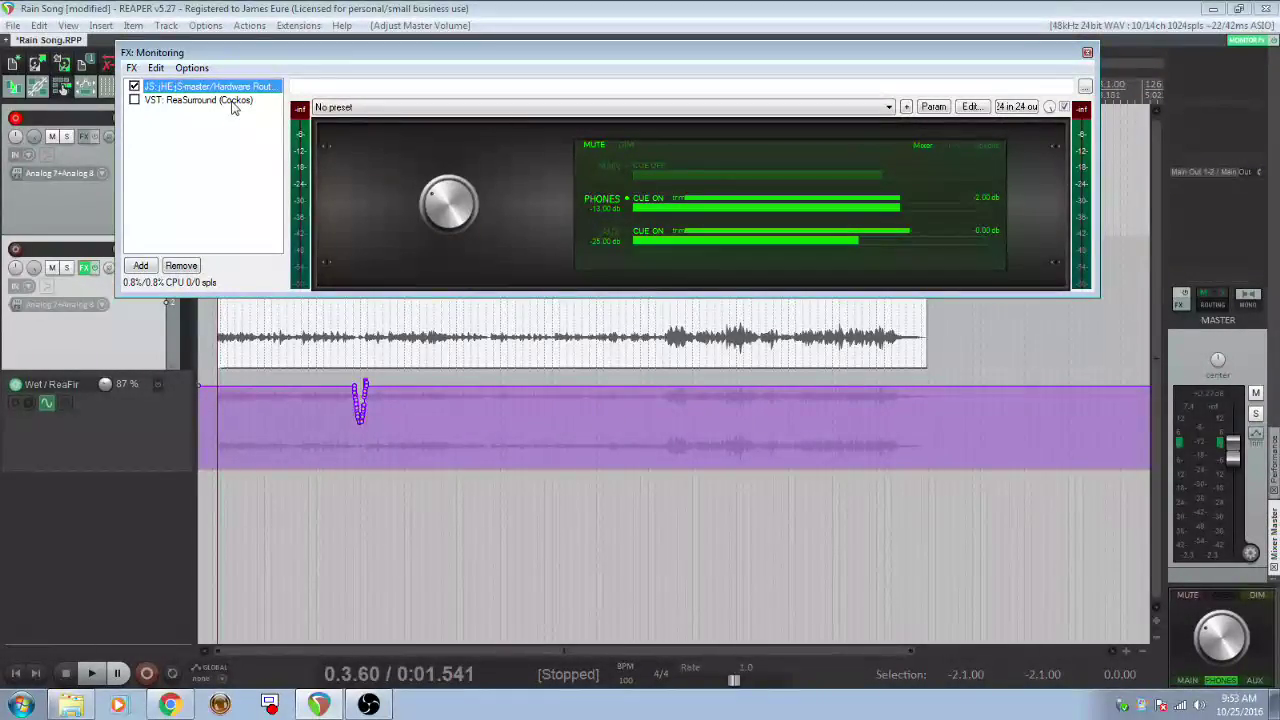
{"action": "left_click", "coordinate": [1010, 107]}
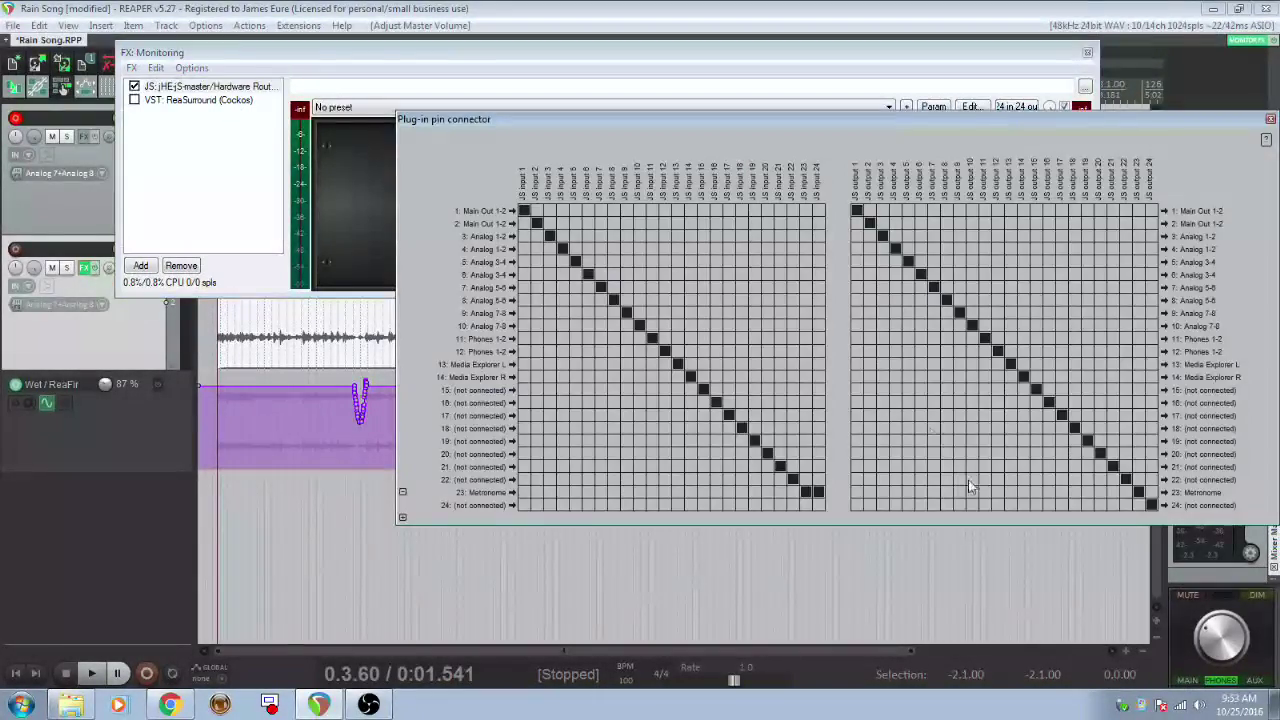
{"action": "left_click", "coordinate": [1270, 120]}
- Review the audio input and output channel name mappings in Preferences, closing them unchanged
{"action": "left_click", "coordinate": [205, 25]}
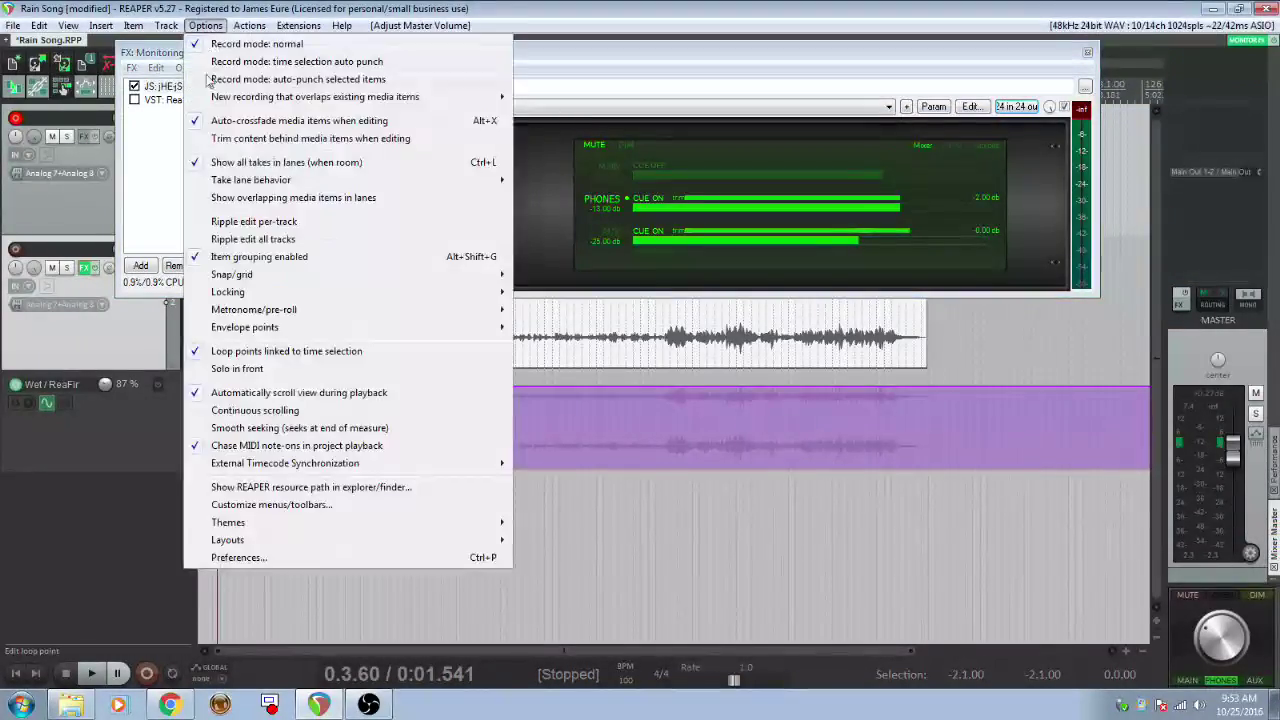
{"action": "left_click", "coordinate": [250, 554]}
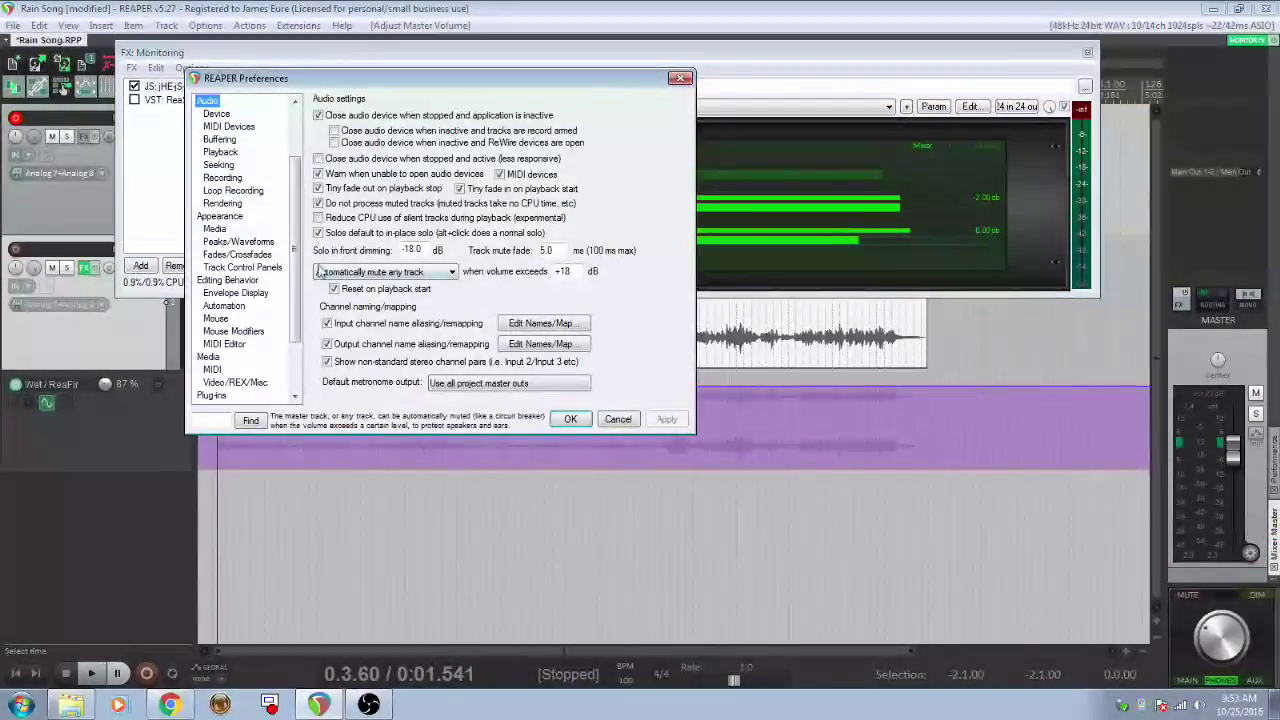
{"action": "left_click", "coordinate": [539, 326]}
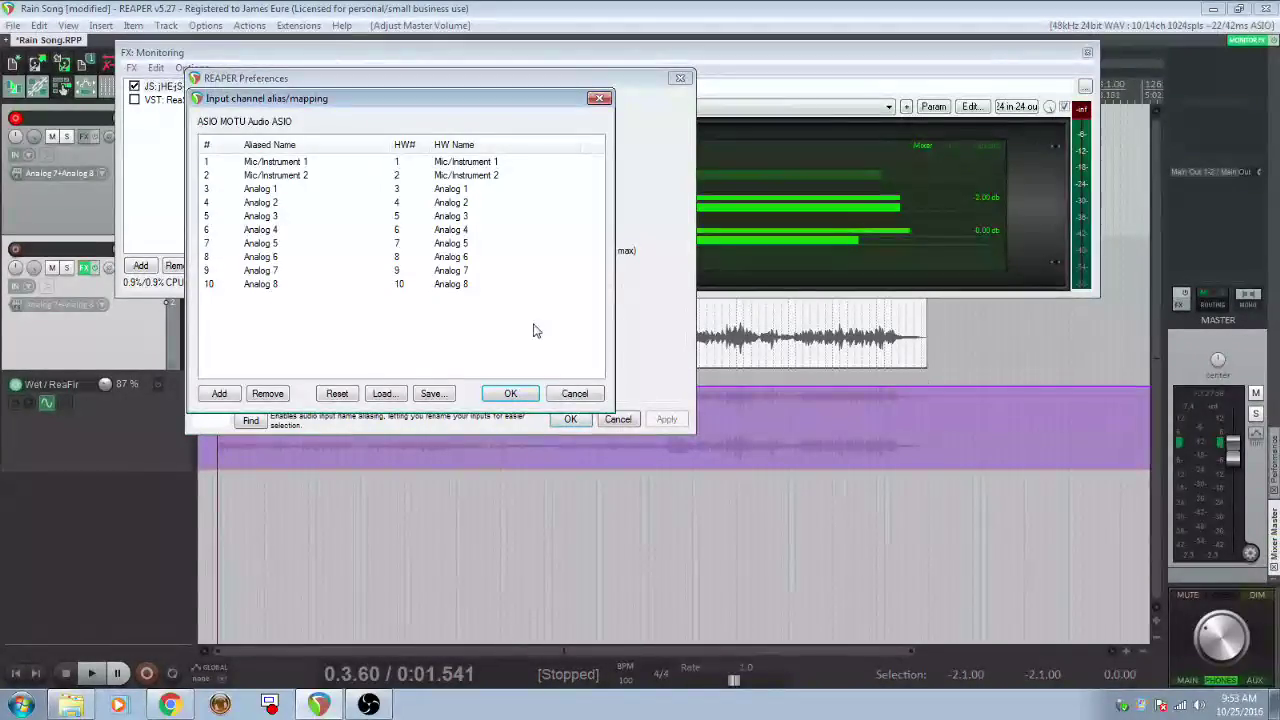
{"action": "left_click", "coordinate": [573, 393]}
{"action": "left_click", "coordinate": [543, 343]}
{"action": "left_click_drag", "start_coordinate": [605, 245], "coordinate": [596, 275]}
{"action": "scroll", "coordinate": [596, 275], "scroll_direction": "down", "scroll_amount": 2}
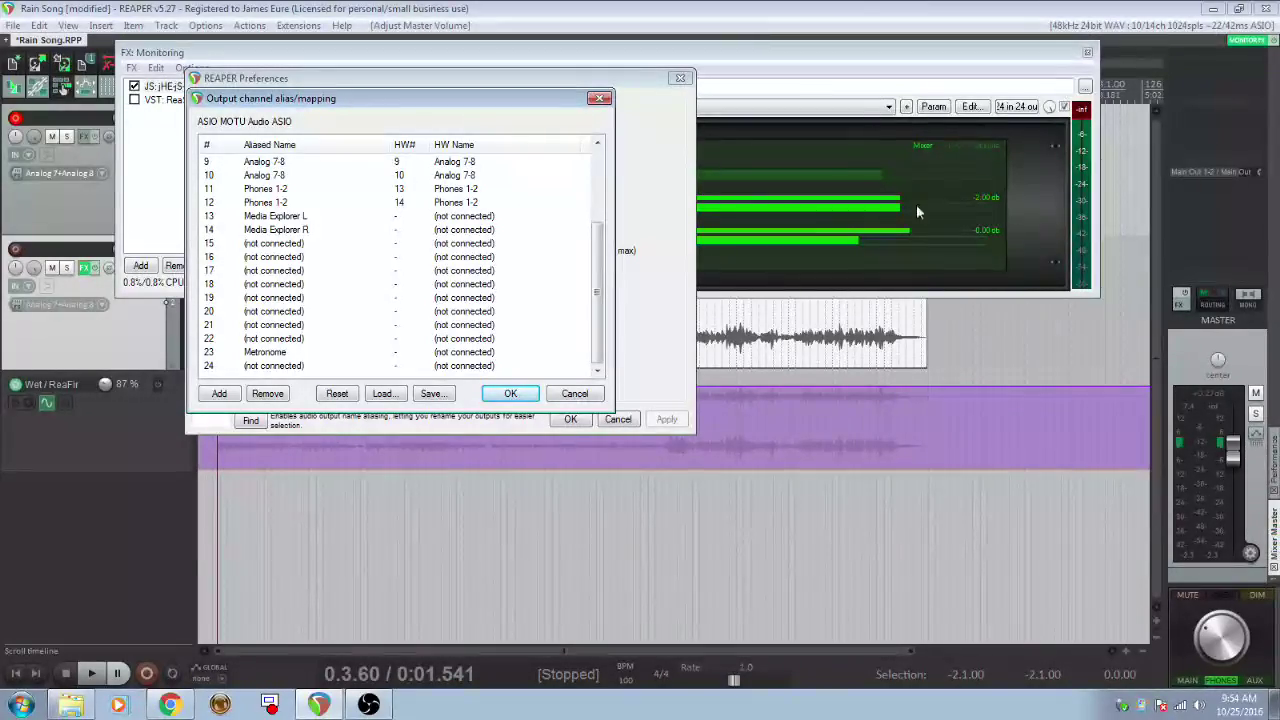
{"action": "left_click", "coordinate": [510, 393]}
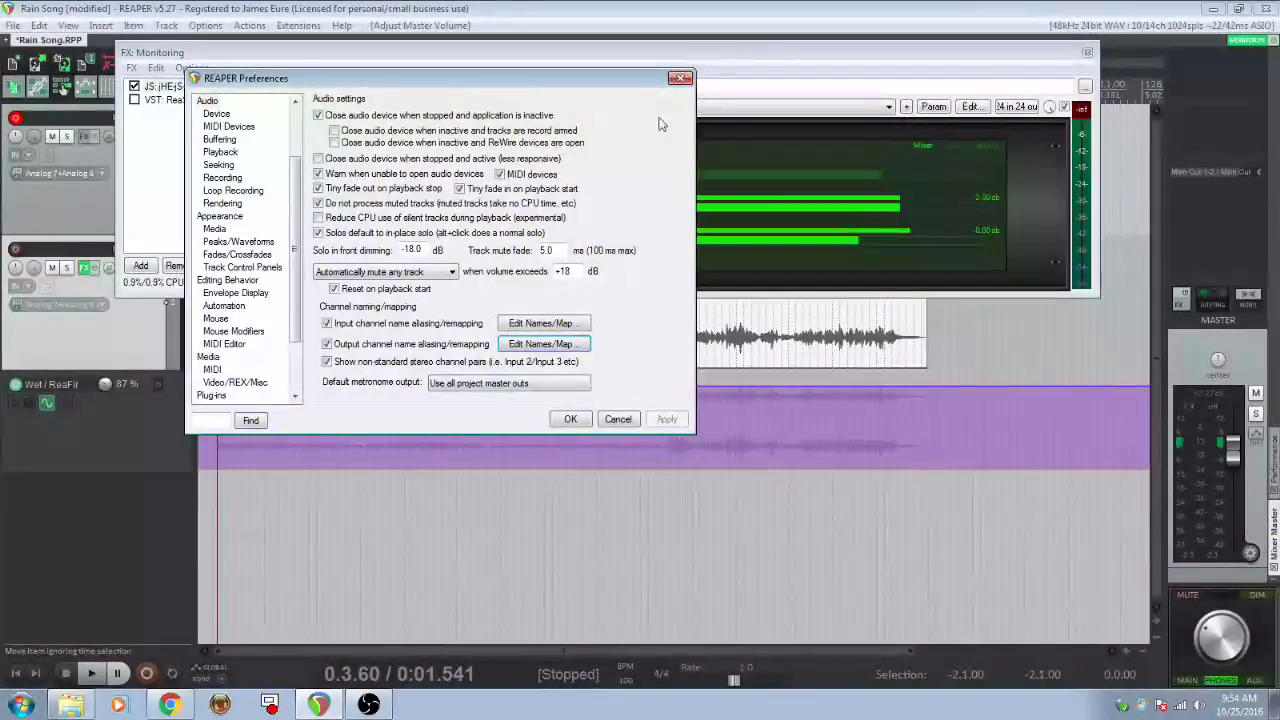
{"action": "key", "text": "Escape"}
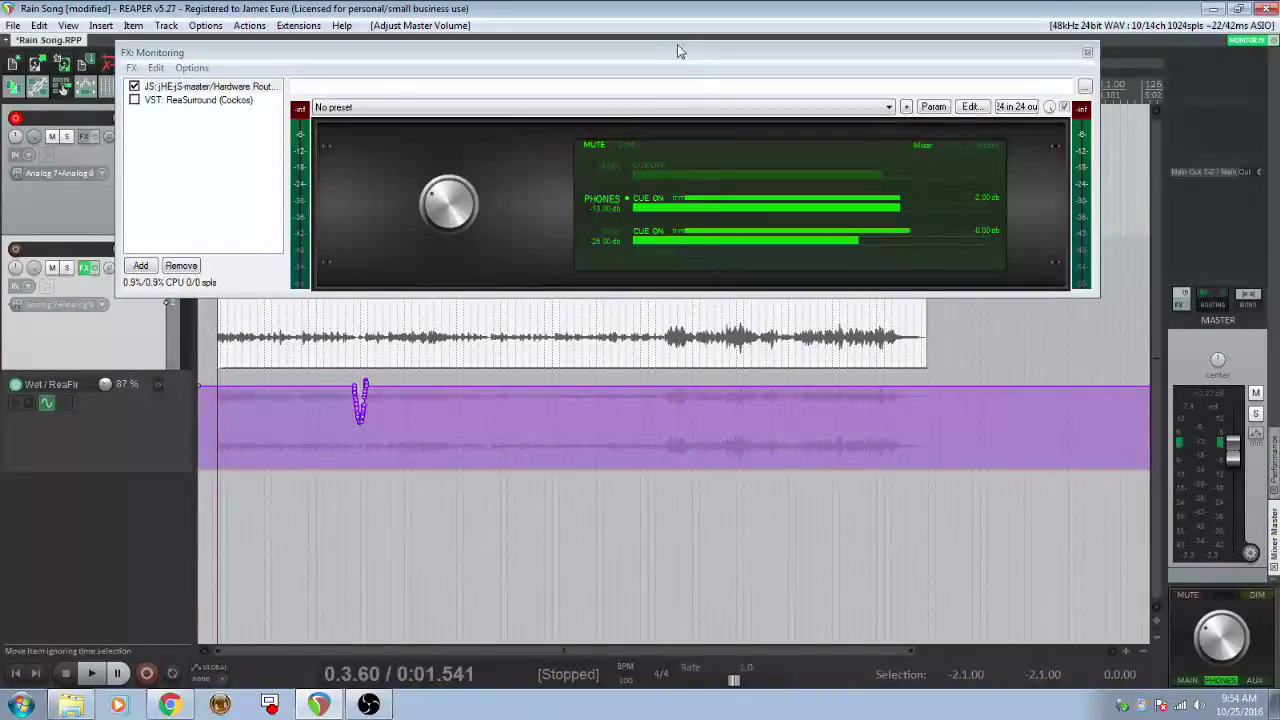
{"action": "left_click_drag", "start_coordinate": [672, 46], "coordinate": [721, 162]}
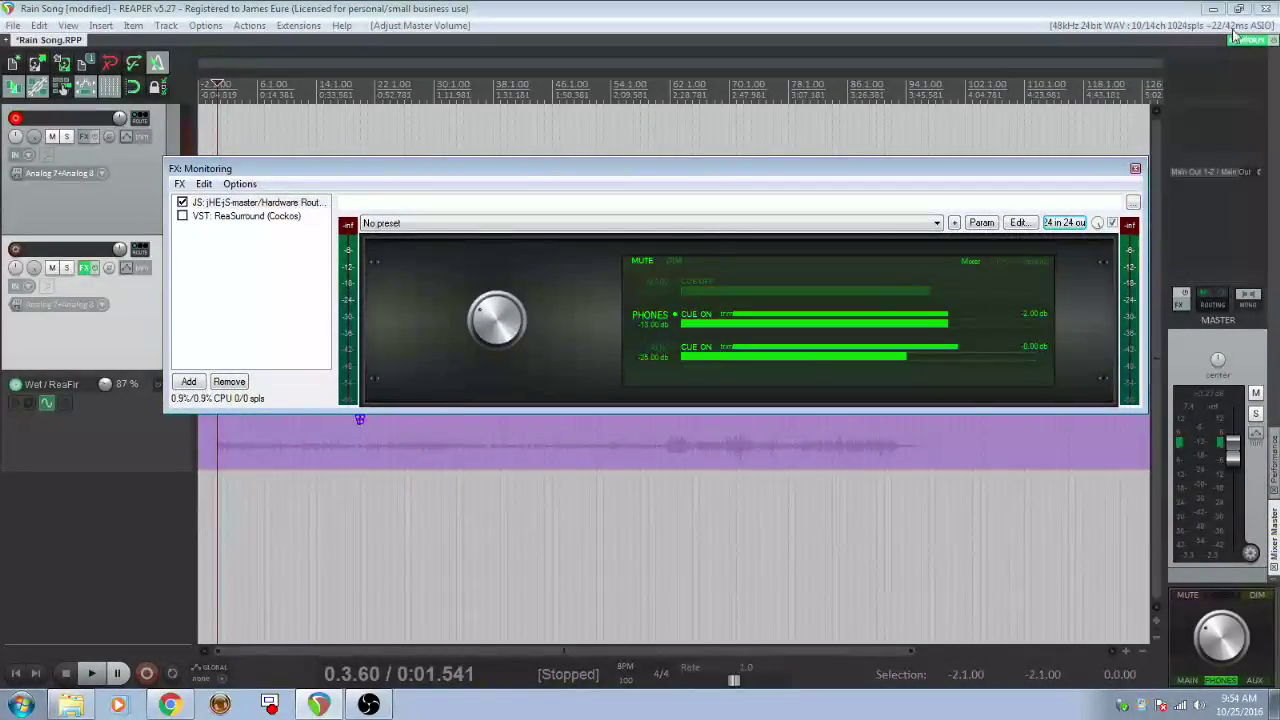